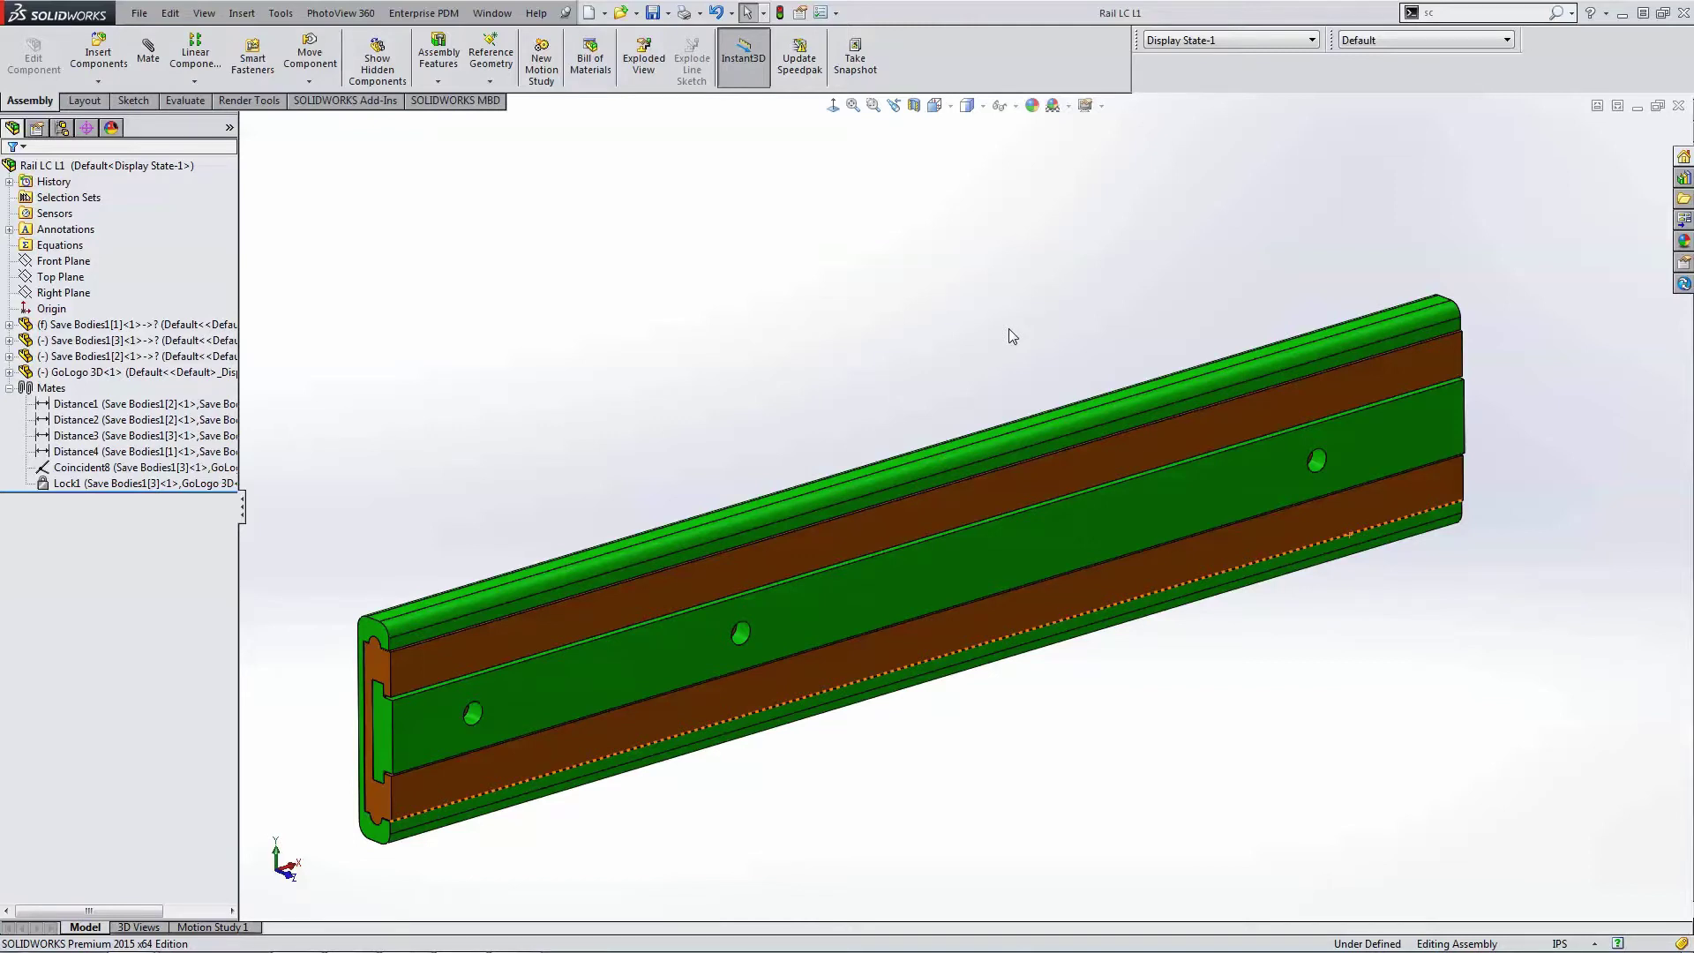
# Step: Inspect both ends of the rail, then pull the inner slide partway out of the outer rail
pyautogui.moveTo(1009, 330); pyautogui.dragTo(885, 385, button='middle')
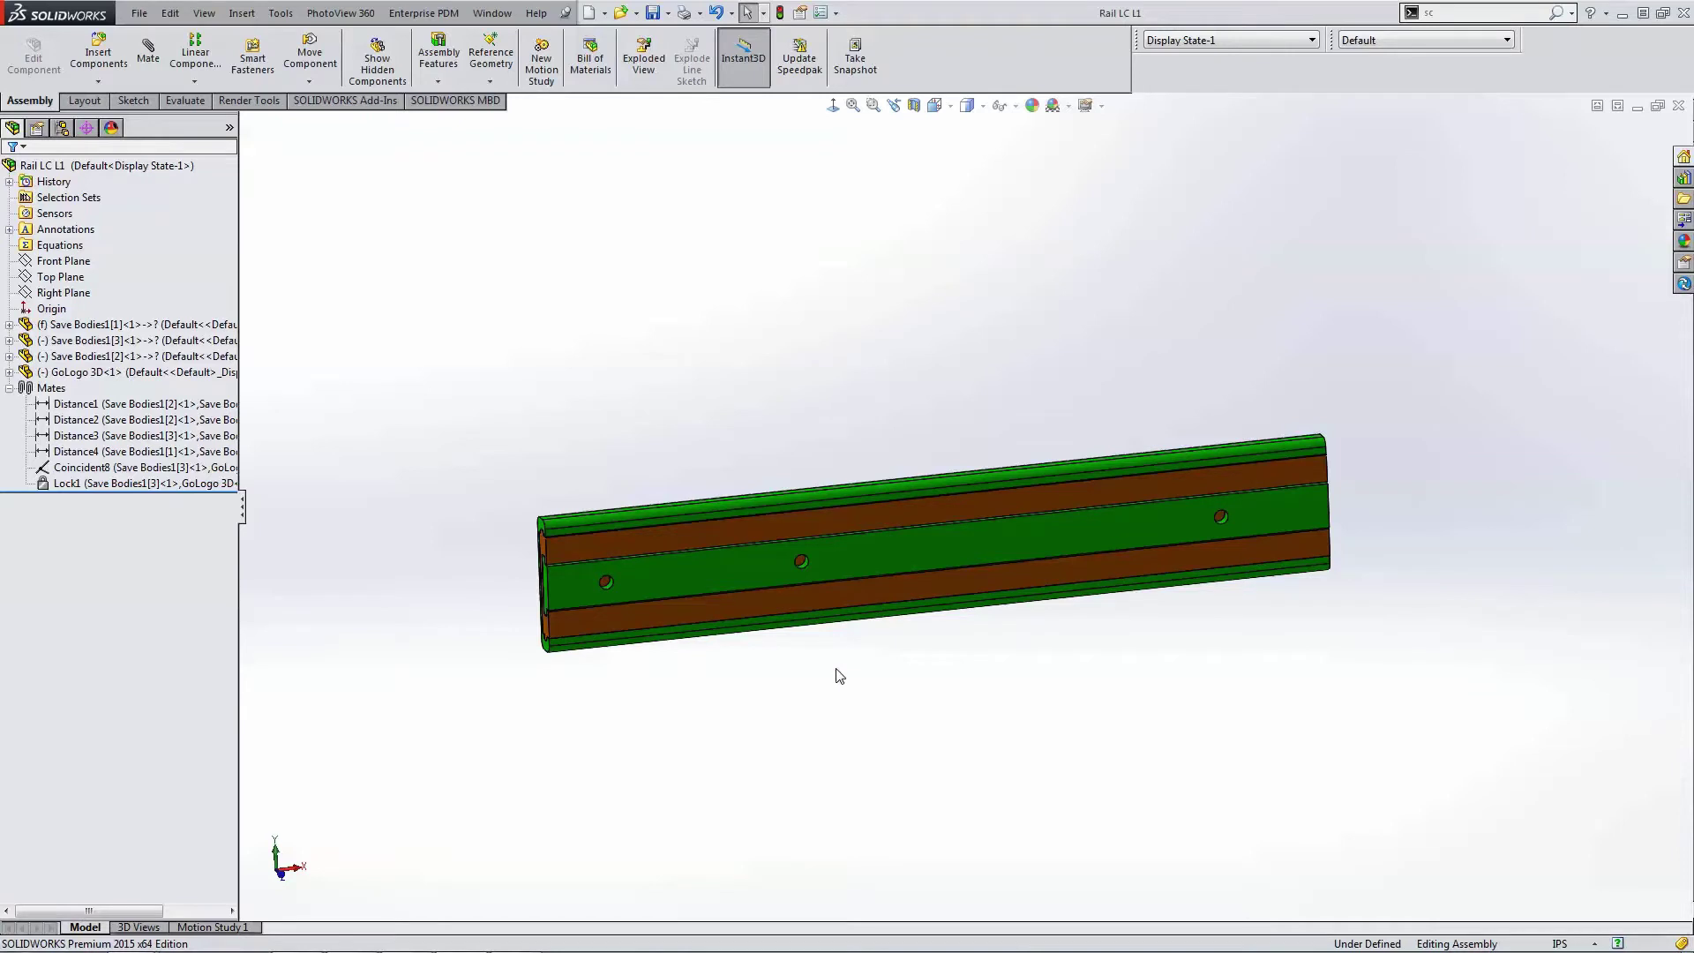
pyautogui.moveTo(839, 676); pyautogui.dragTo(884, 717, button='middle')
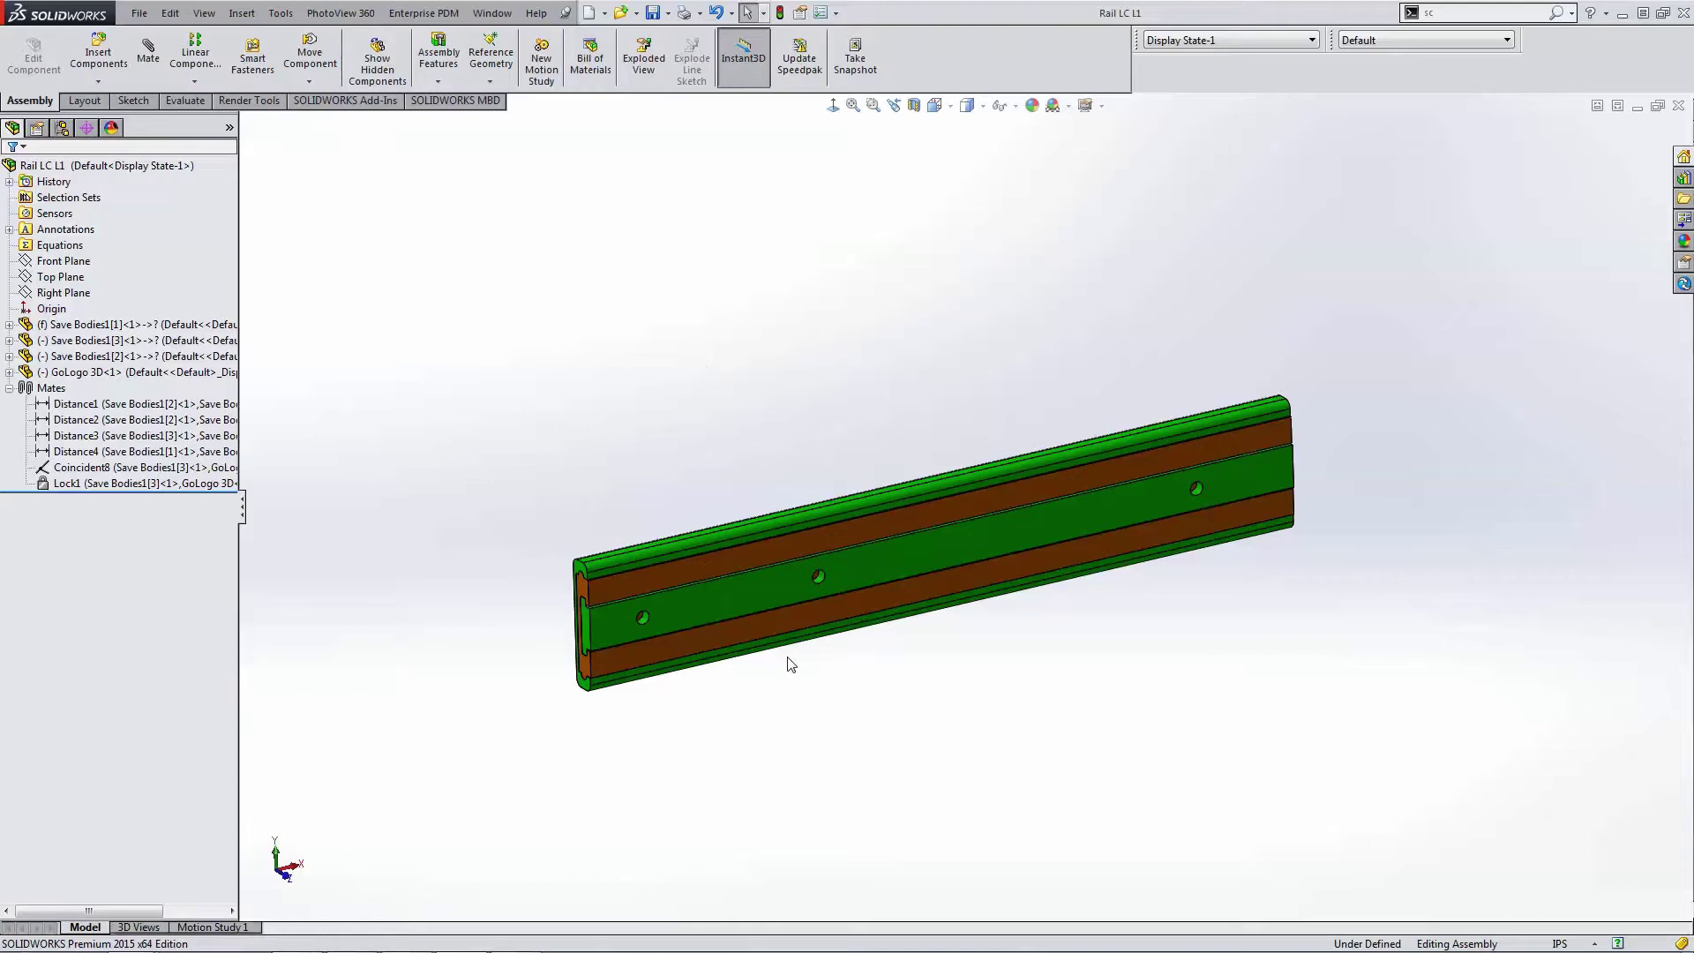
pyautogui.scroll(-1, 794, 660)
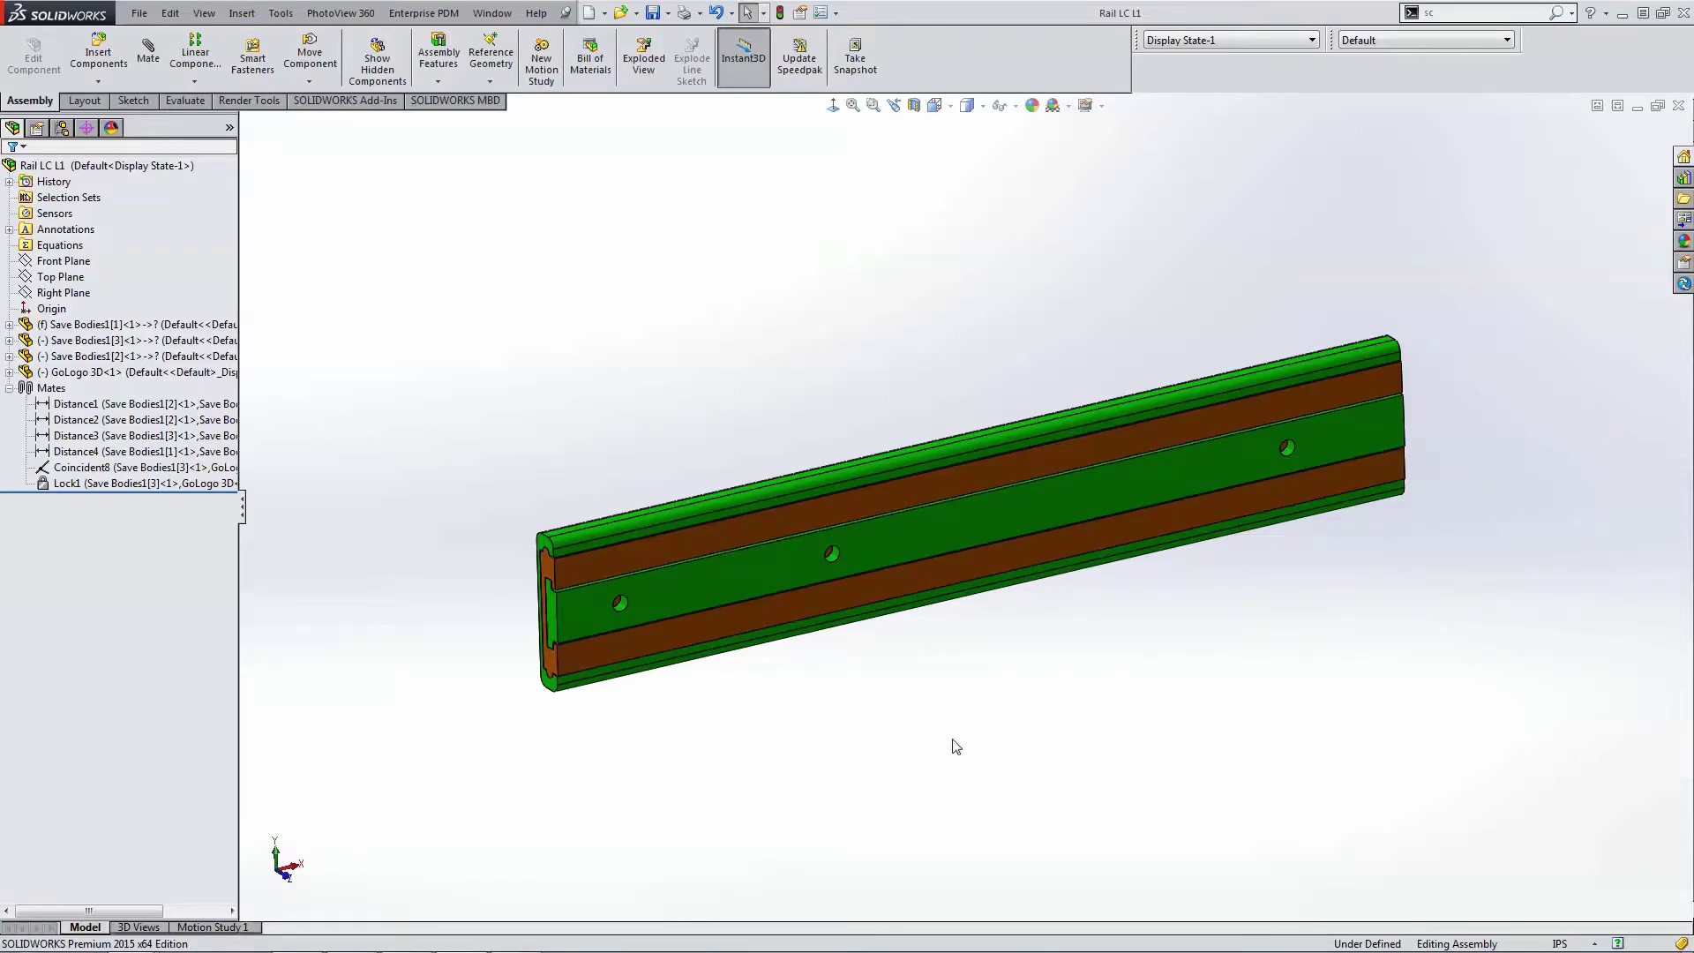
pyautogui.moveTo(1205, 475); pyautogui.dragTo(1046, 501)
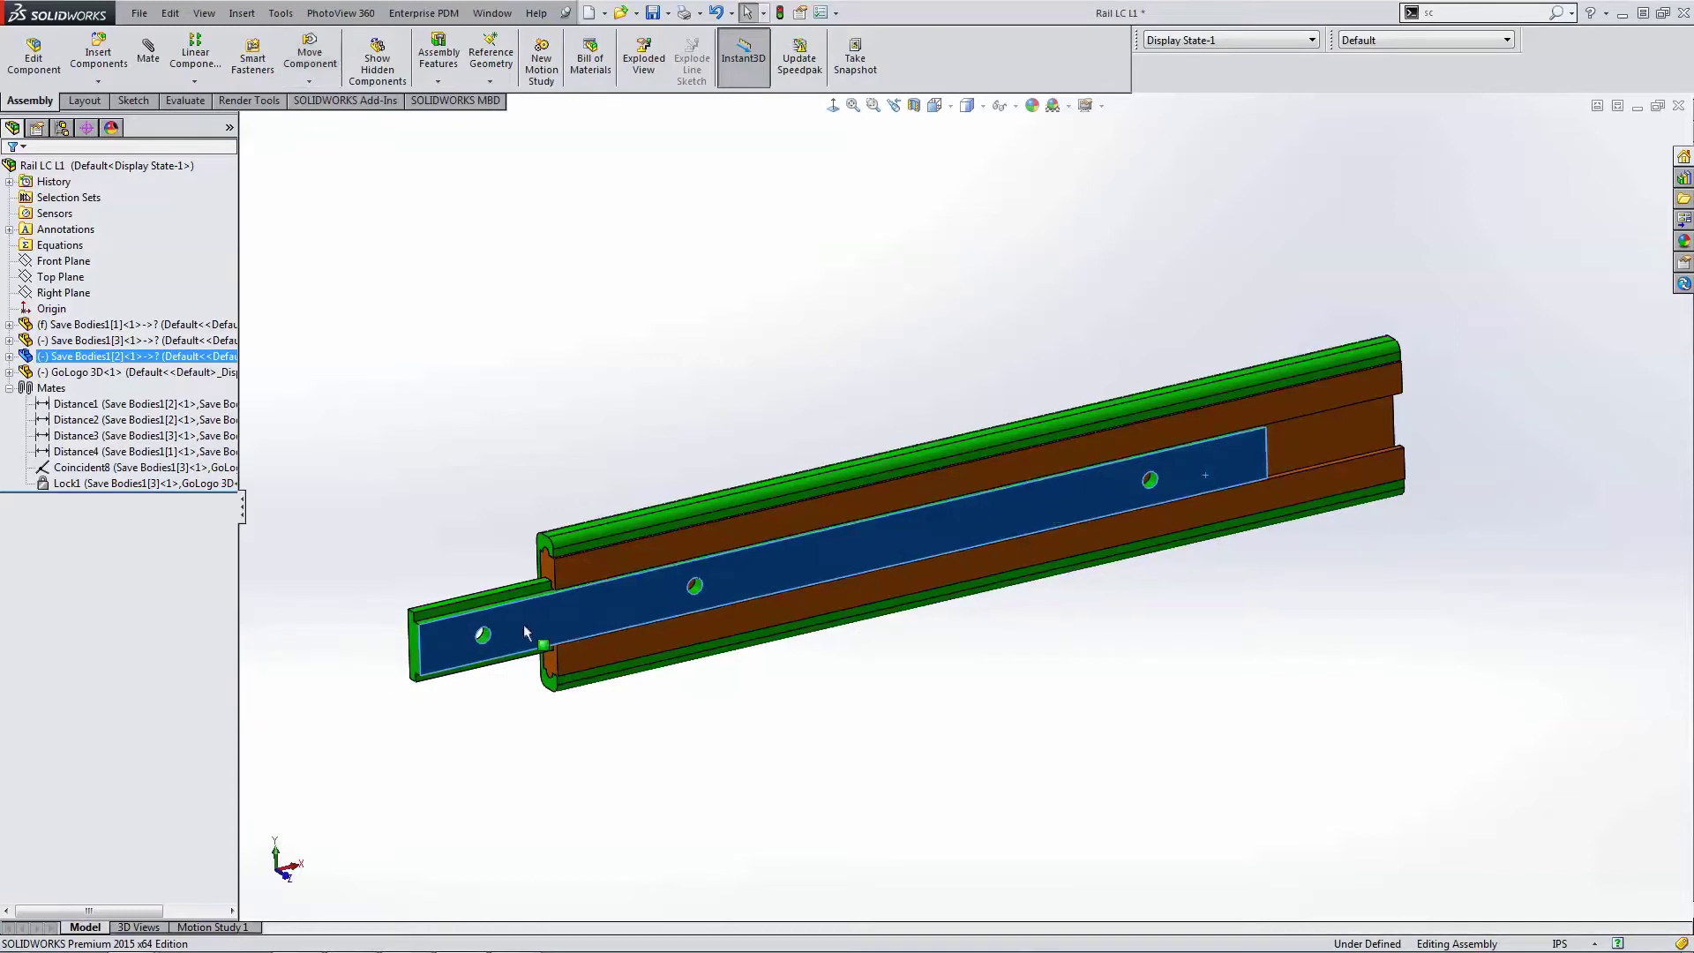
# Step: Slide the inner slide and middle section back and forth along the outer rail
pyautogui.click(828, 672)
pyautogui.moveTo(1065, 552)
pyautogui.mouseDown()
pyautogui.moveTo(976, 586)
pyautogui.moveTo(1053, 545)
pyautogui.mouseUp()
pyautogui.click(985, 657)
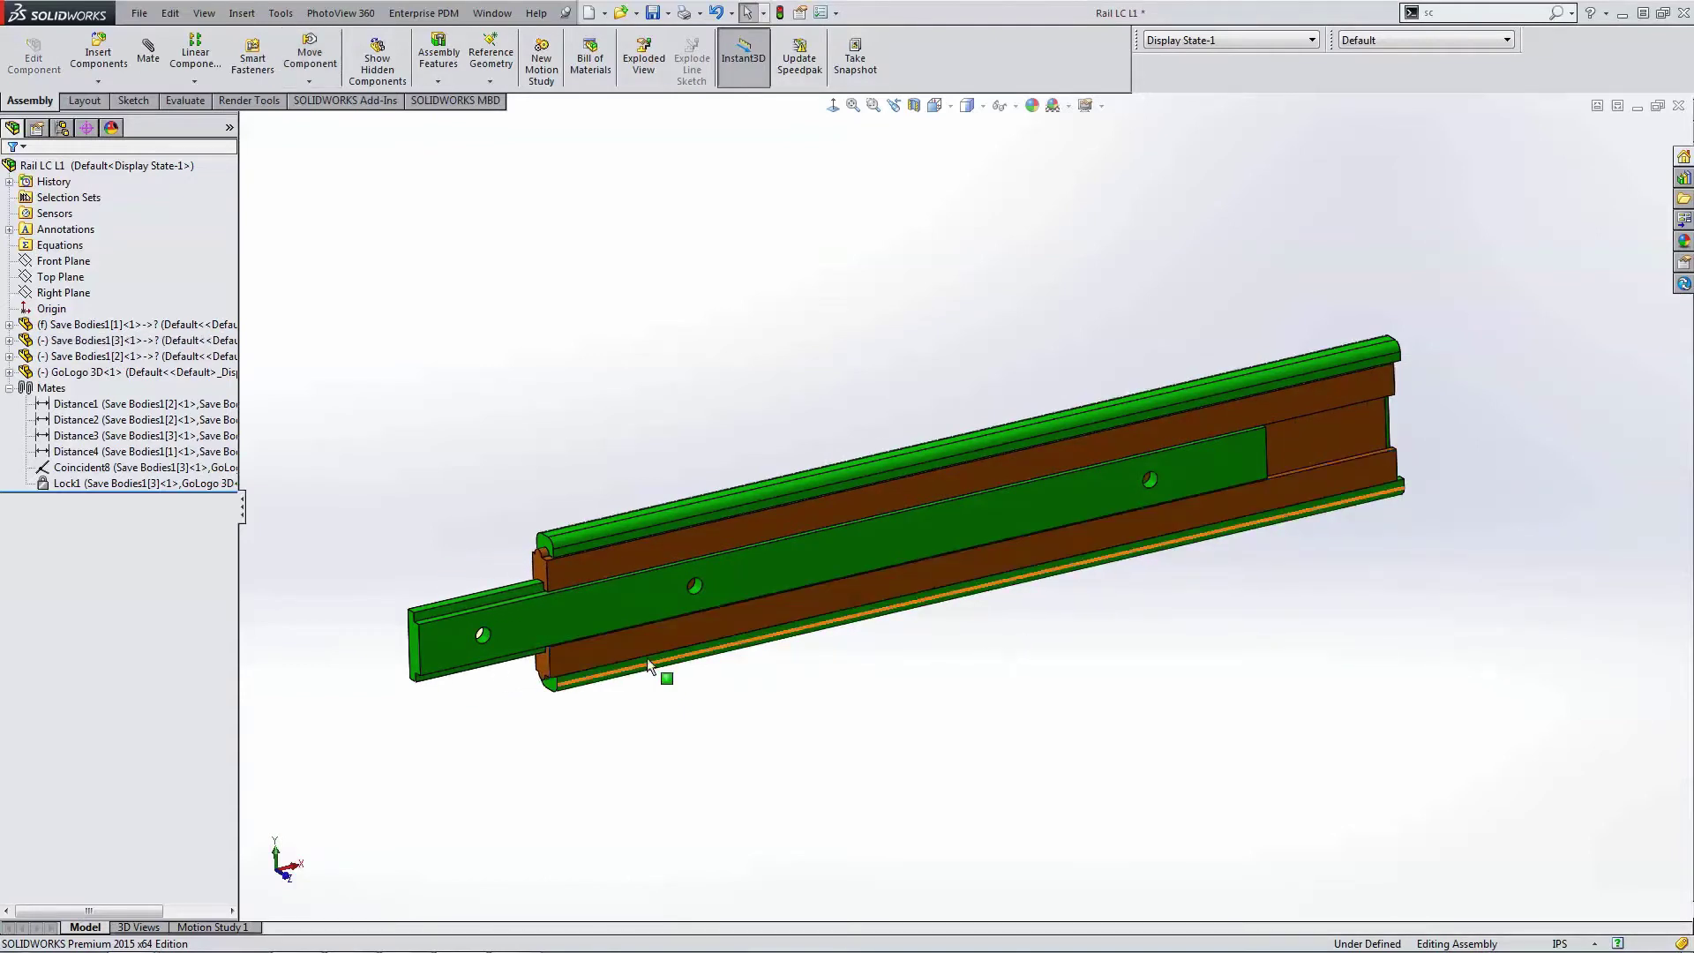
pyautogui.moveTo(637, 607); pyautogui.dragTo(754, 566)
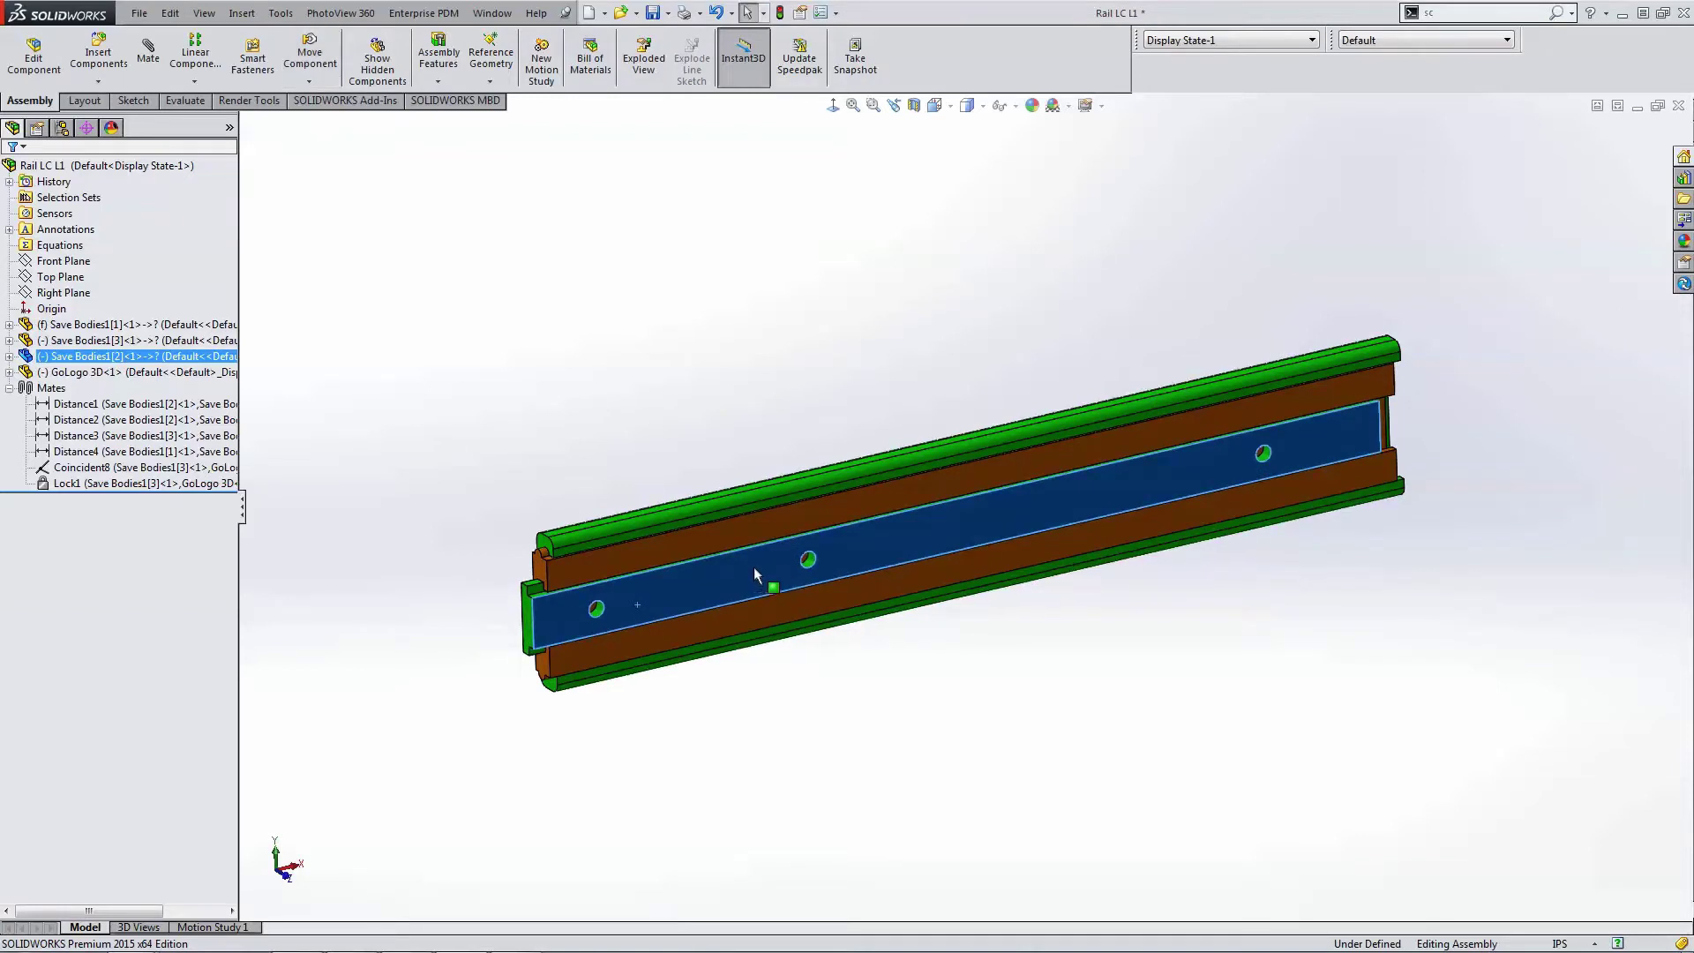
pyautogui.click(669, 429)
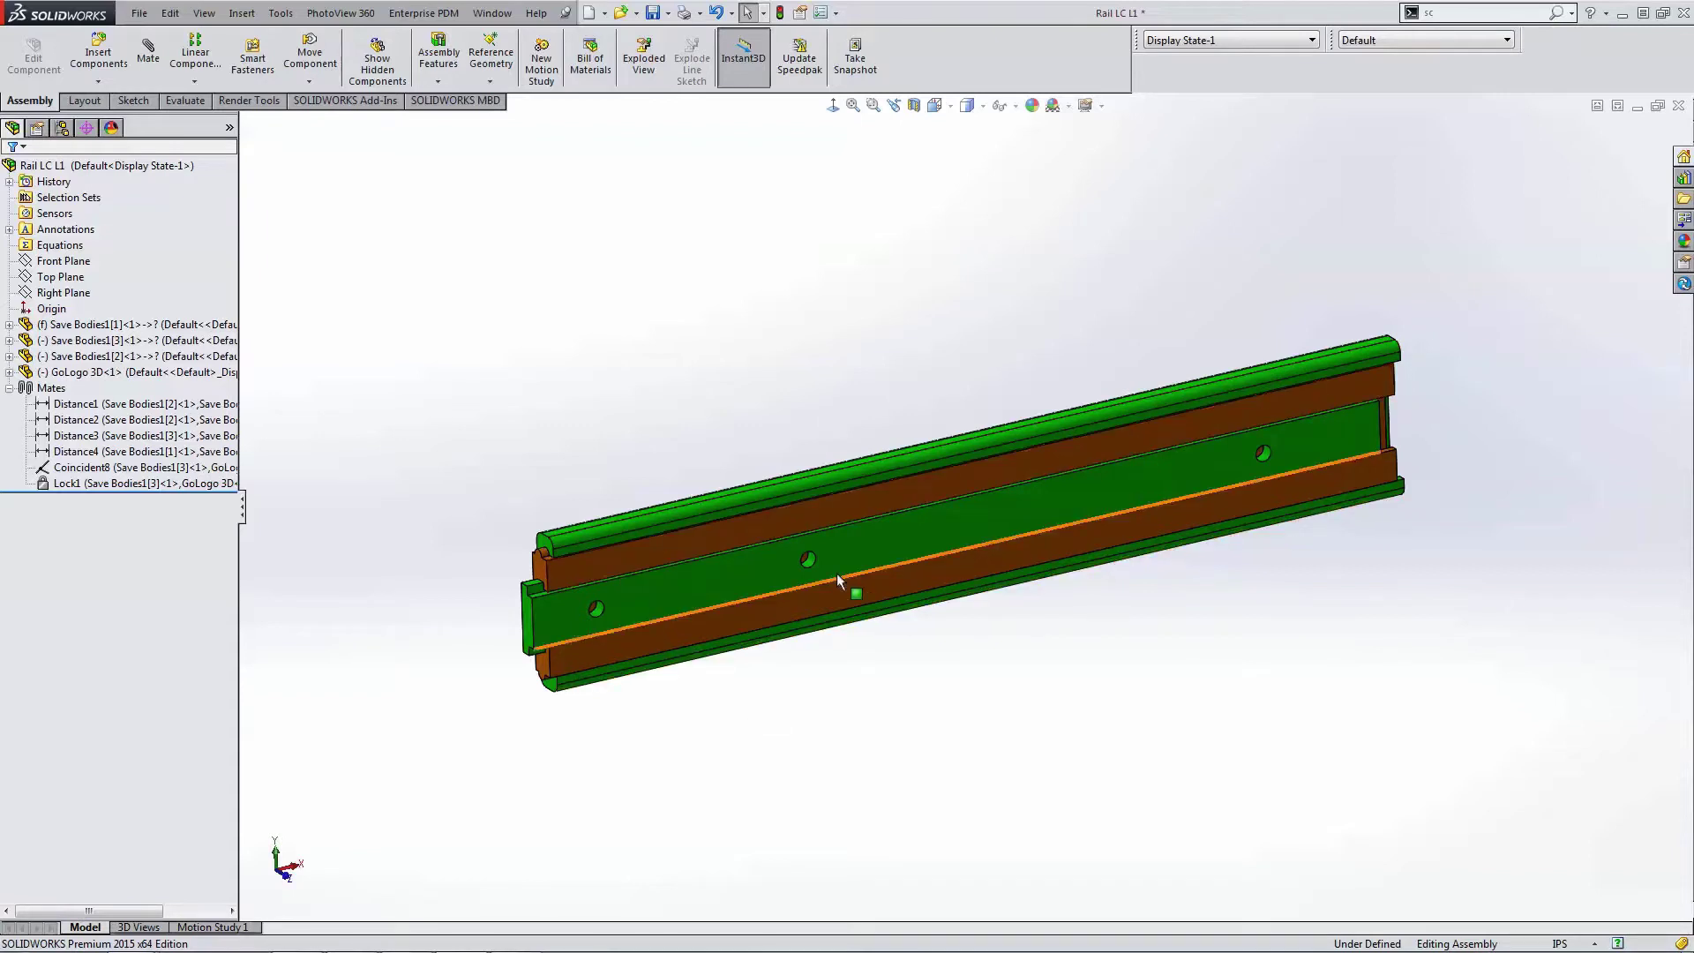
pyautogui.moveTo(836, 573); pyautogui.dragTo(738, 593)
pyautogui.moveTo(805, 530); pyautogui.dragTo(713, 542)
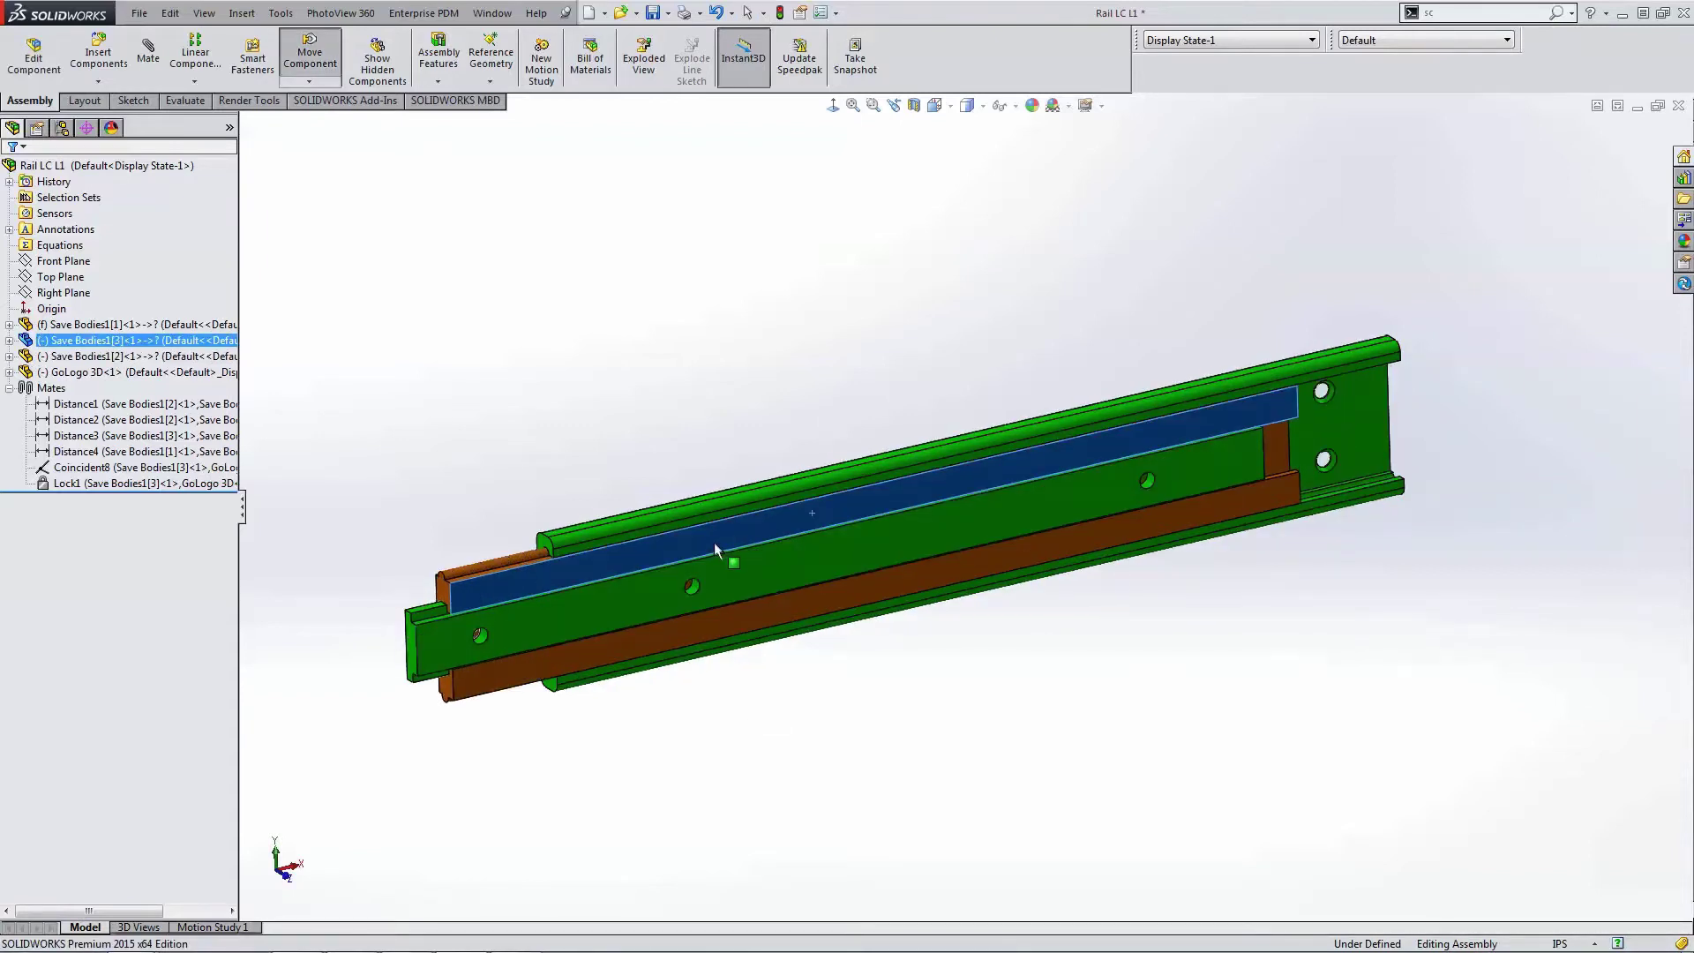
pyautogui.click(697, 405)
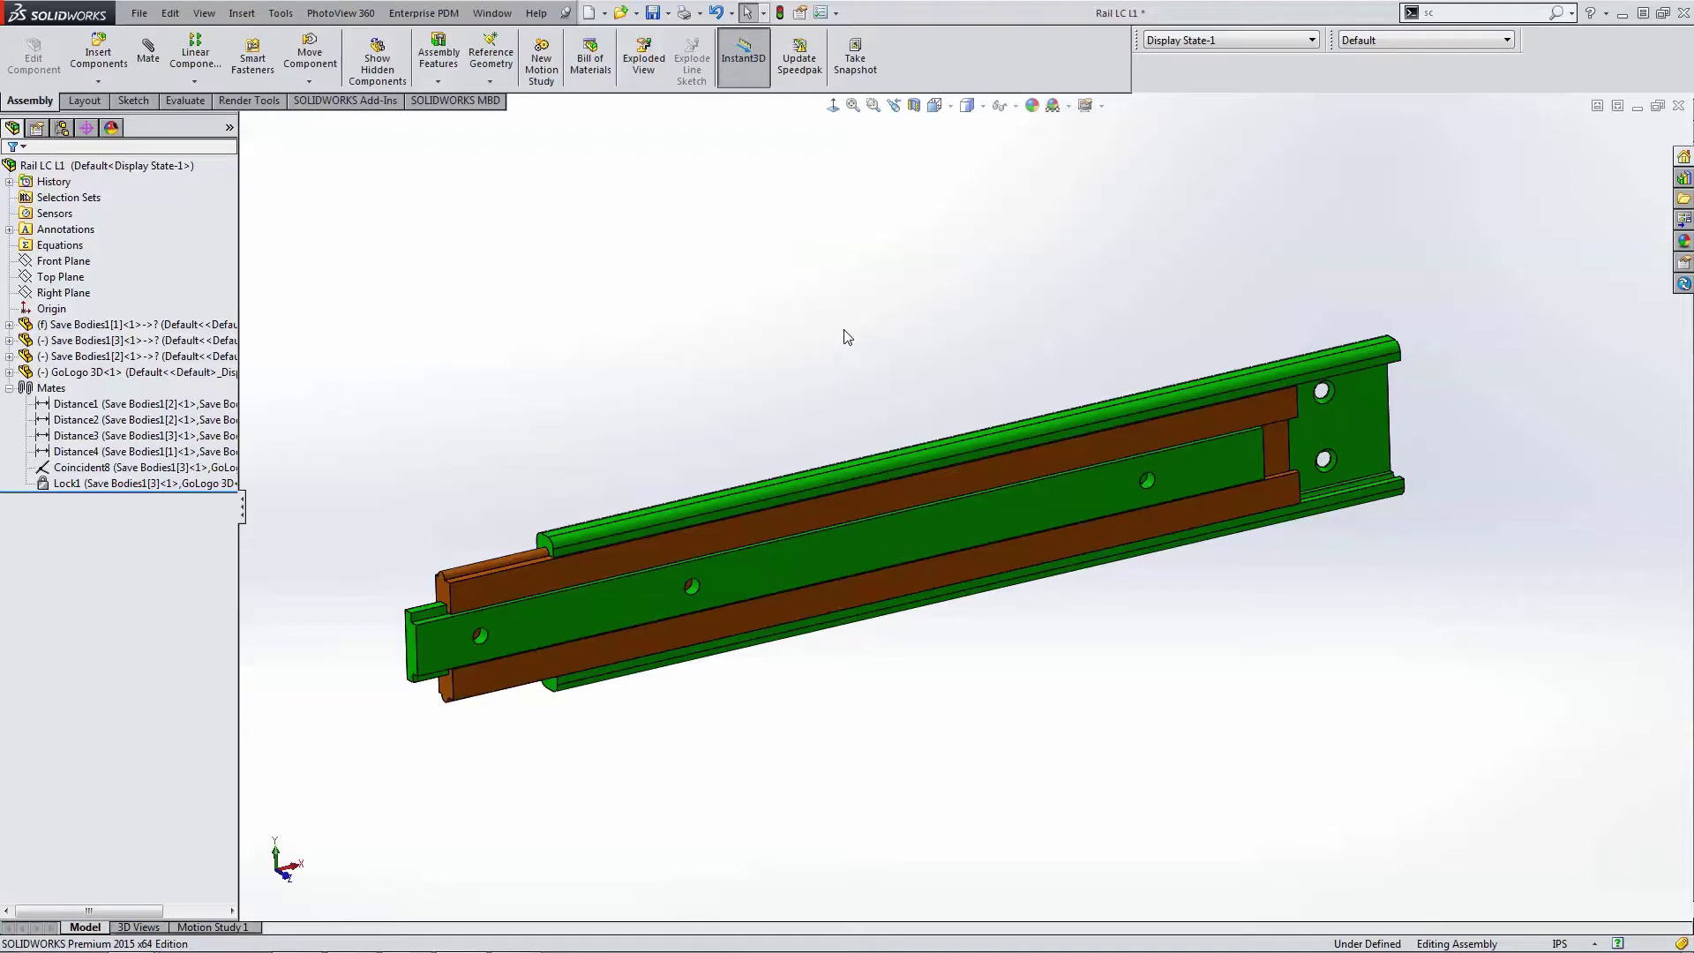
# Step: Extend the middle section slightly past the outer rail's end, checking it from several angles
pyautogui.moveTo(904, 637)
pyautogui.mouseDown(button='middle')
pyautogui.moveTo(892, 586)
pyautogui.moveTo(911, 632)
pyautogui.mouseUp(button='middle')
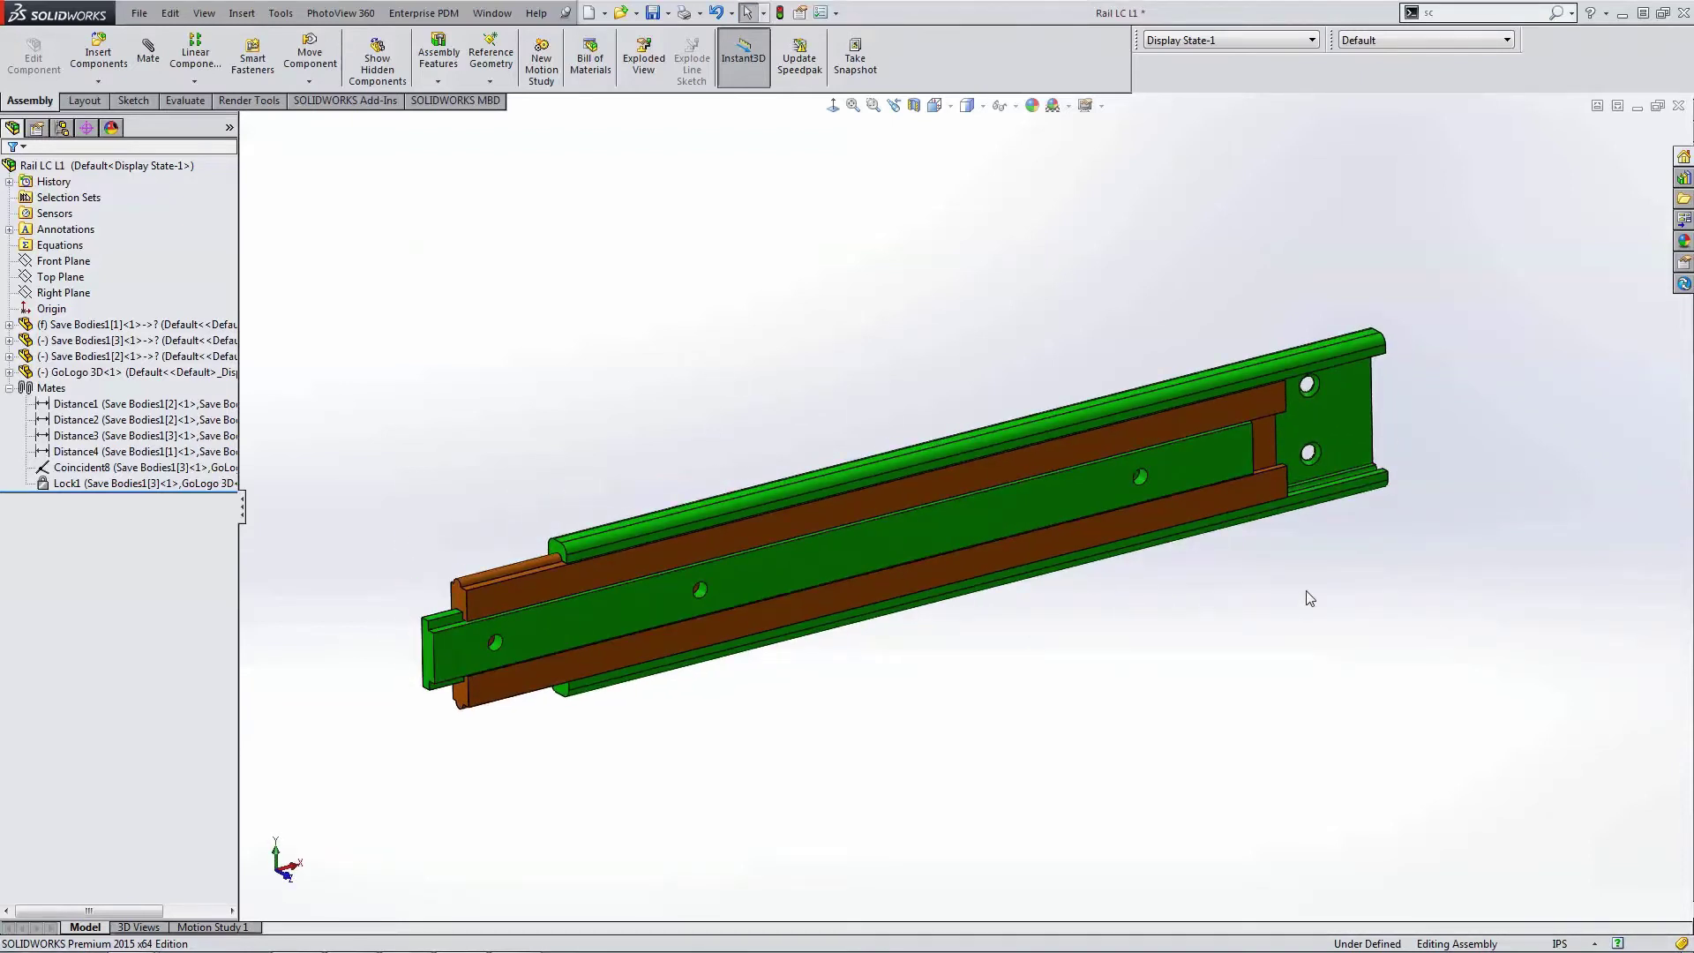
pyautogui.moveTo(1309, 598); pyautogui.dragTo(1248, 473, button='middle')
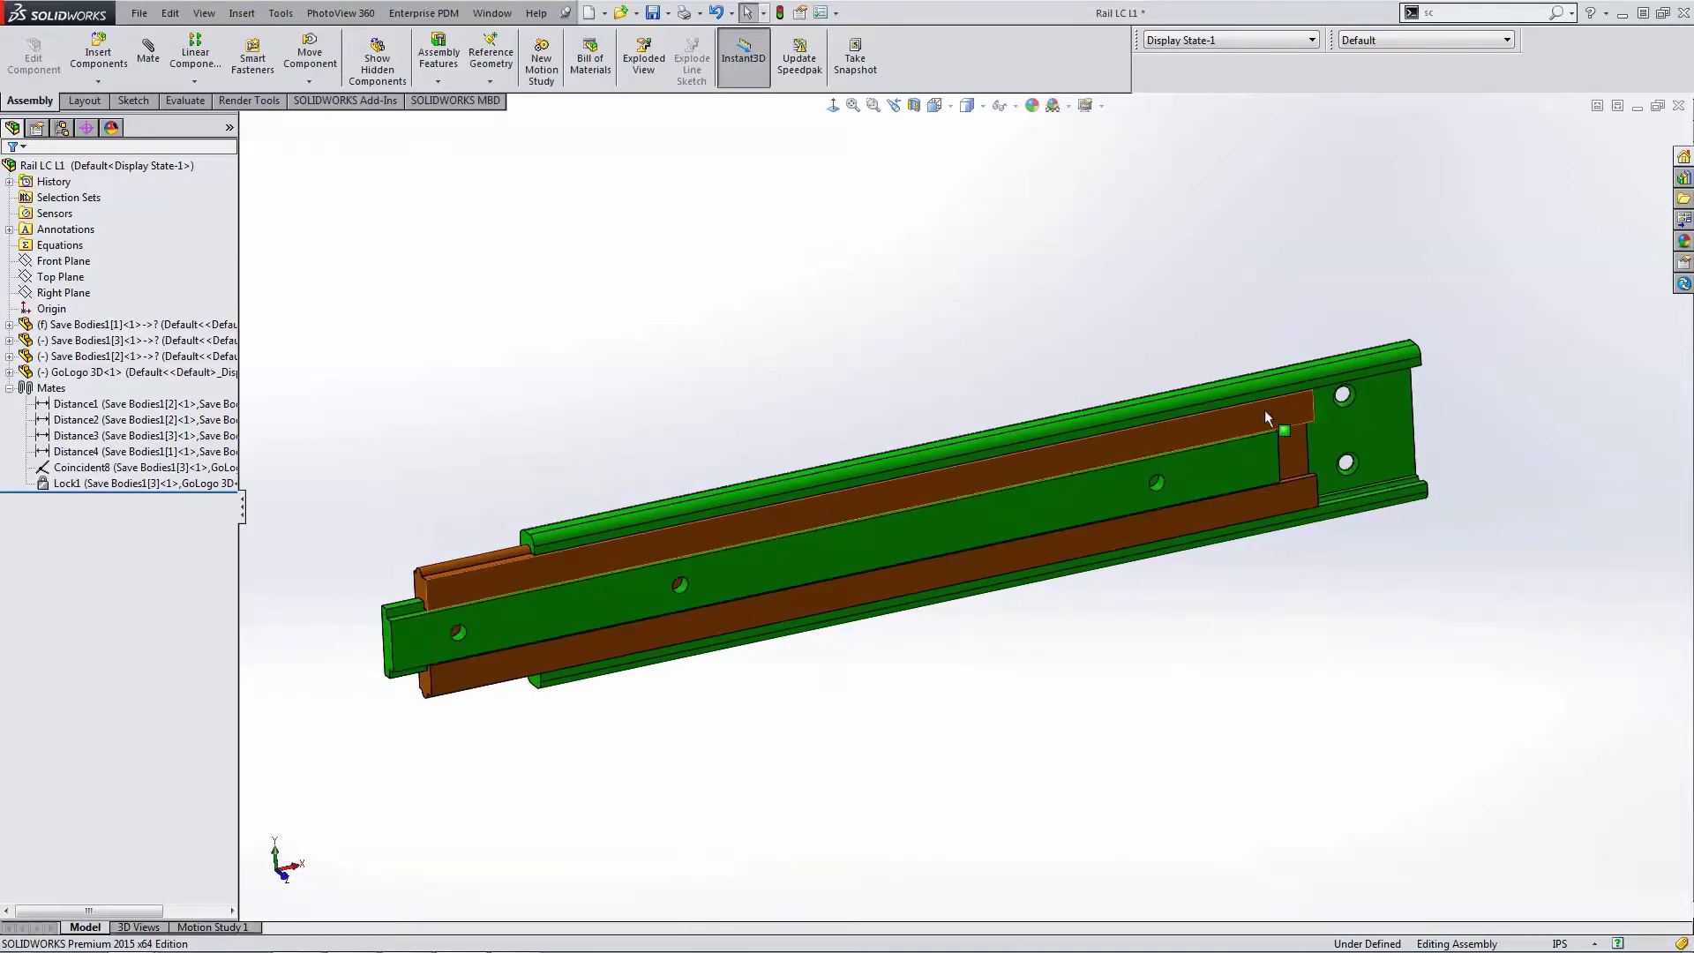
pyautogui.moveTo(1264, 409); pyautogui.dragTo(1336, 420)
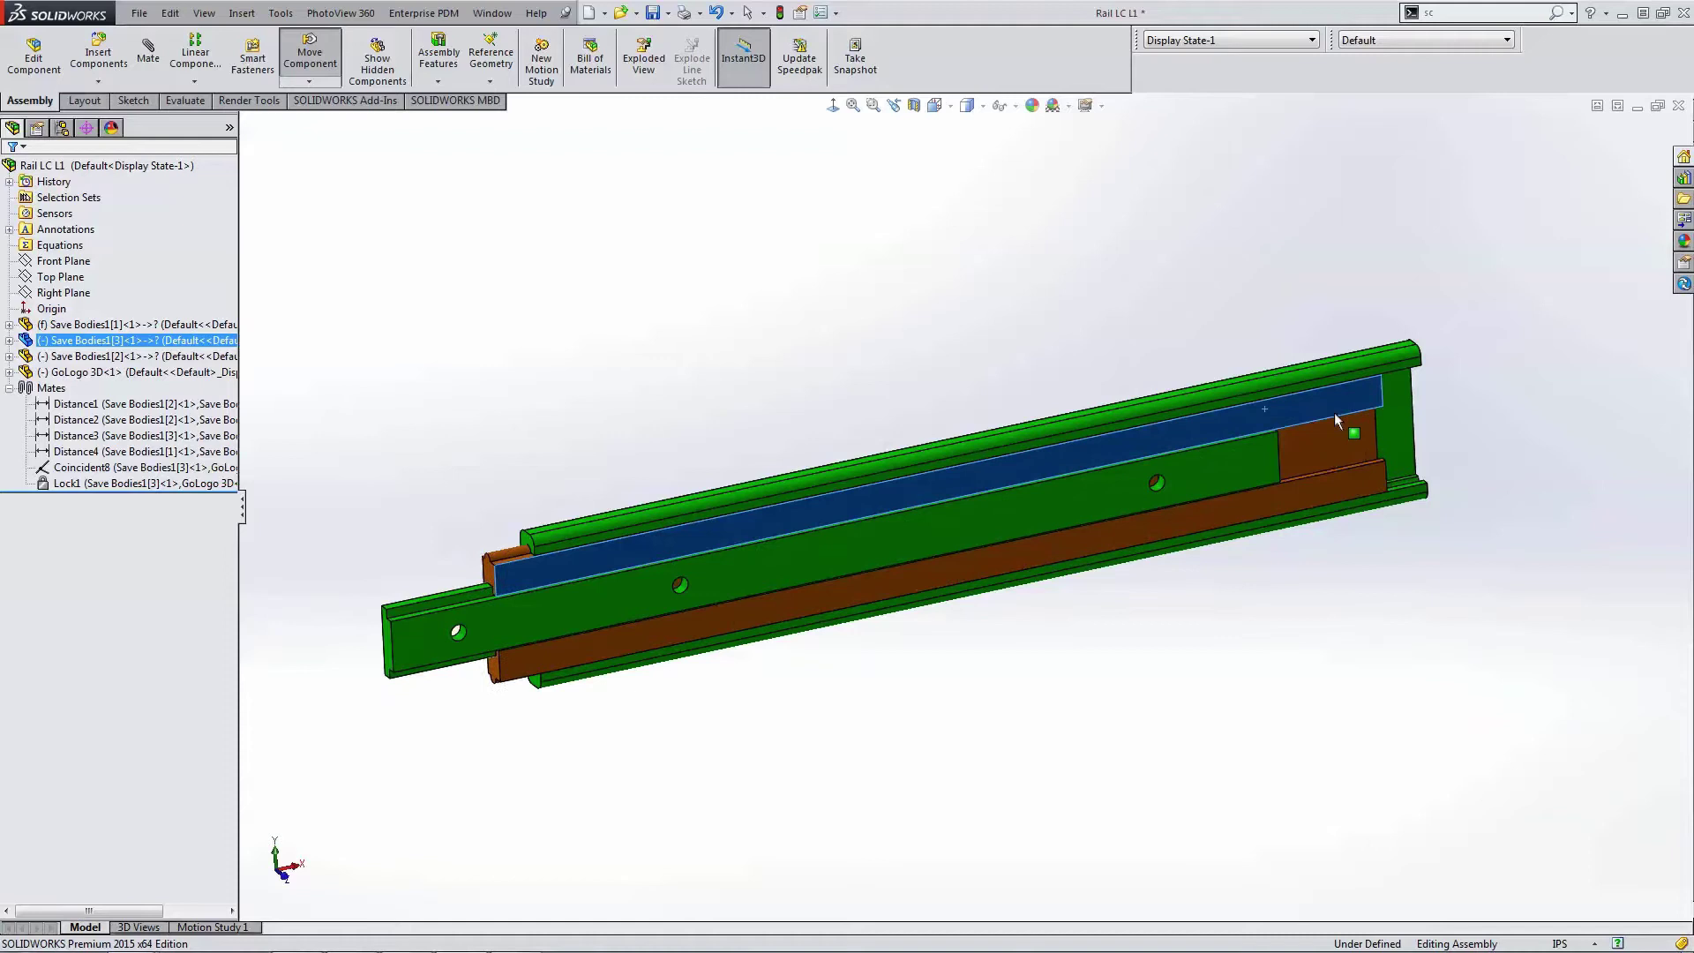
pyautogui.press('Escape')
pyautogui.moveTo(1236, 303)
pyautogui.mouseDown(button='middle')
pyautogui.moveTo(1203, 261)
pyautogui.moveTo(1244, 326)
pyautogui.mouseUp(button='middle')
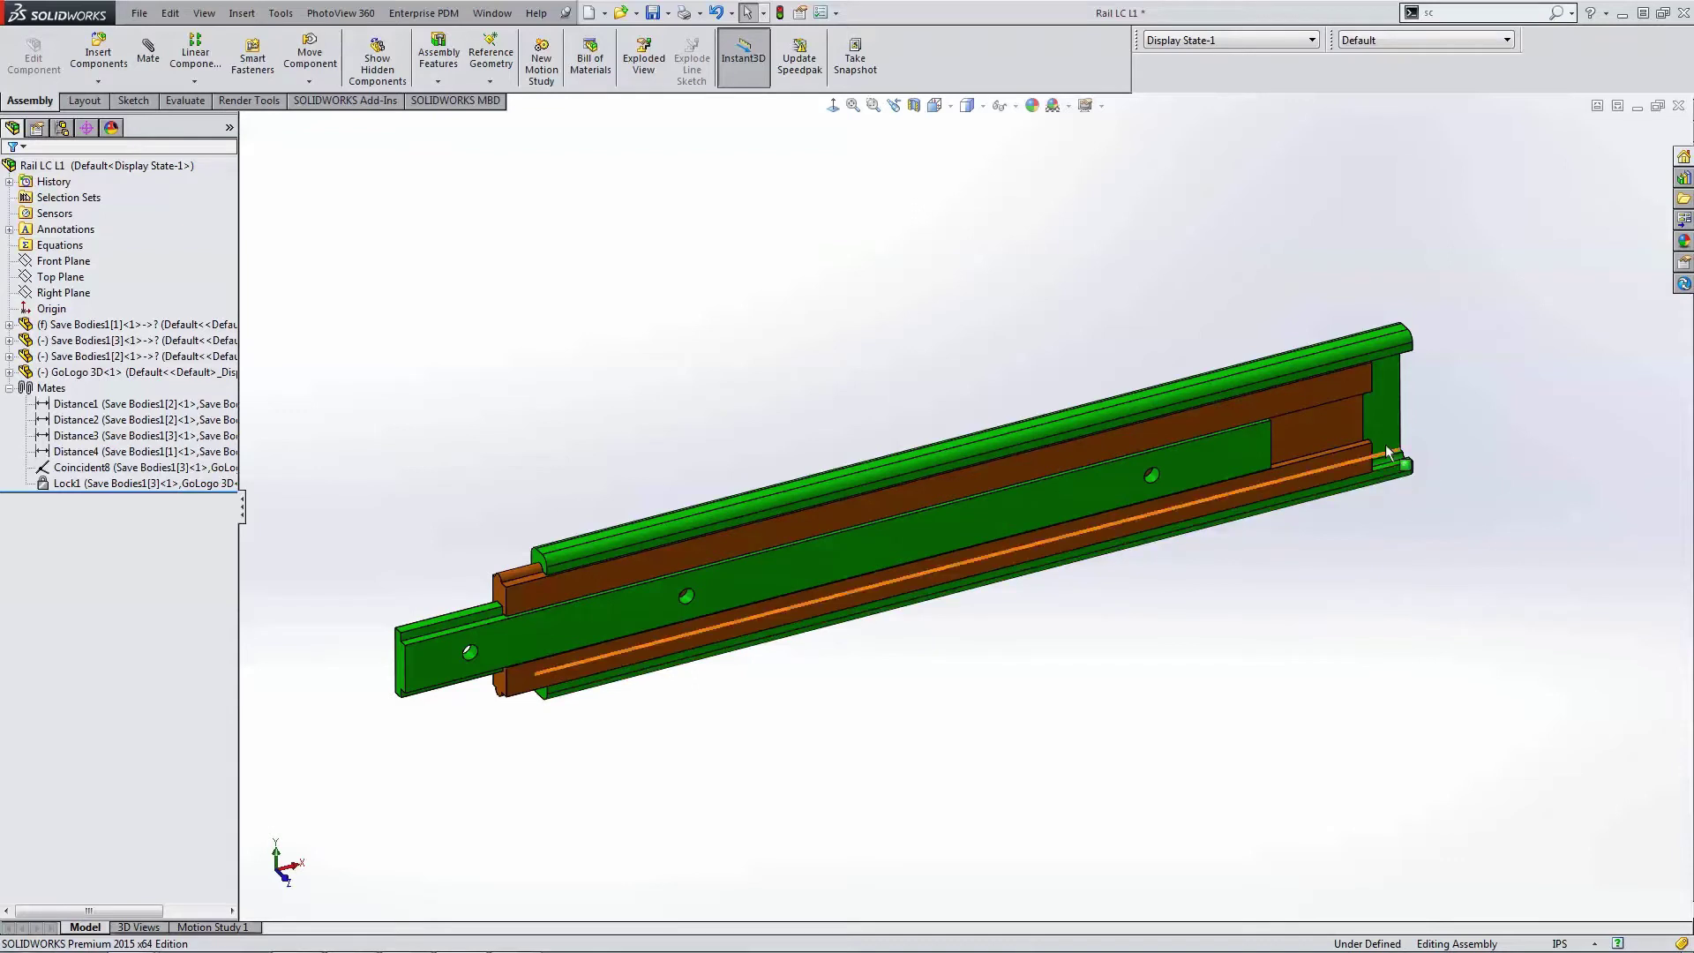
pyautogui.moveTo(1350, 401)
pyautogui.mouseDown()
pyautogui.moveTo(1387, 388)
pyautogui.moveTo(1345, 406)
pyautogui.mouseUp()
pyautogui.click(1014, 331)
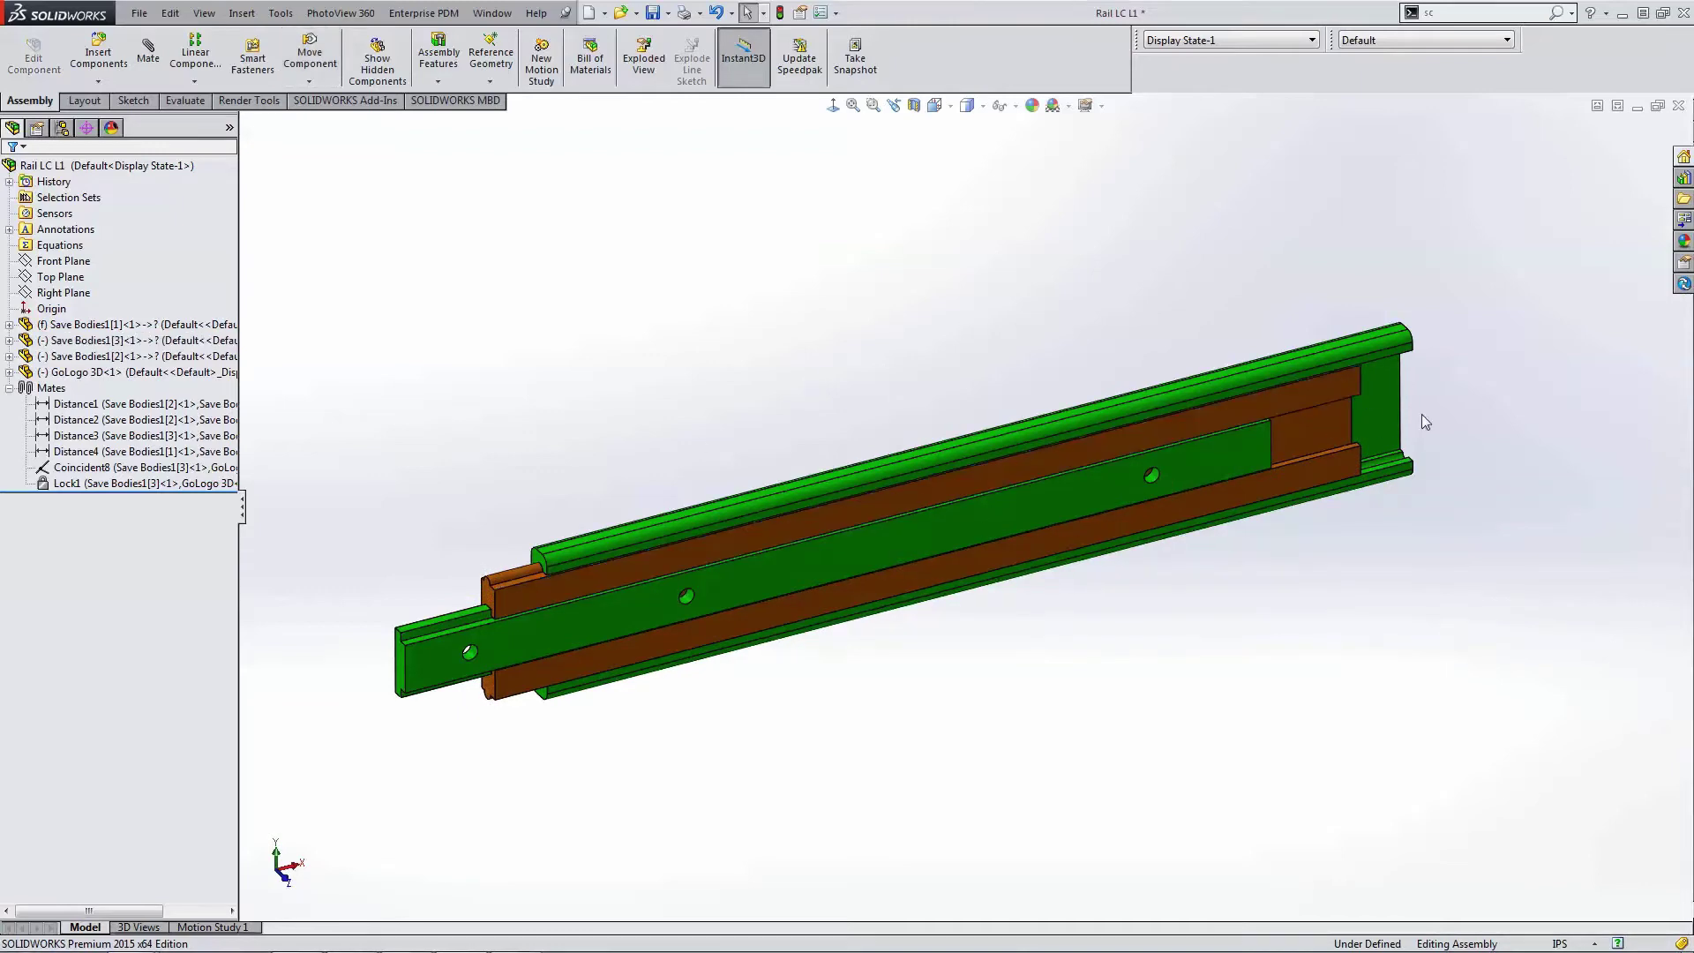
pyautogui.moveTo(1426, 422); pyautogui.dragTo(1297, 310, button='middle')
# Step: Zoom in on the rails' left ends and start a new mate
pyautogui.scroll(-3, 441, 609)
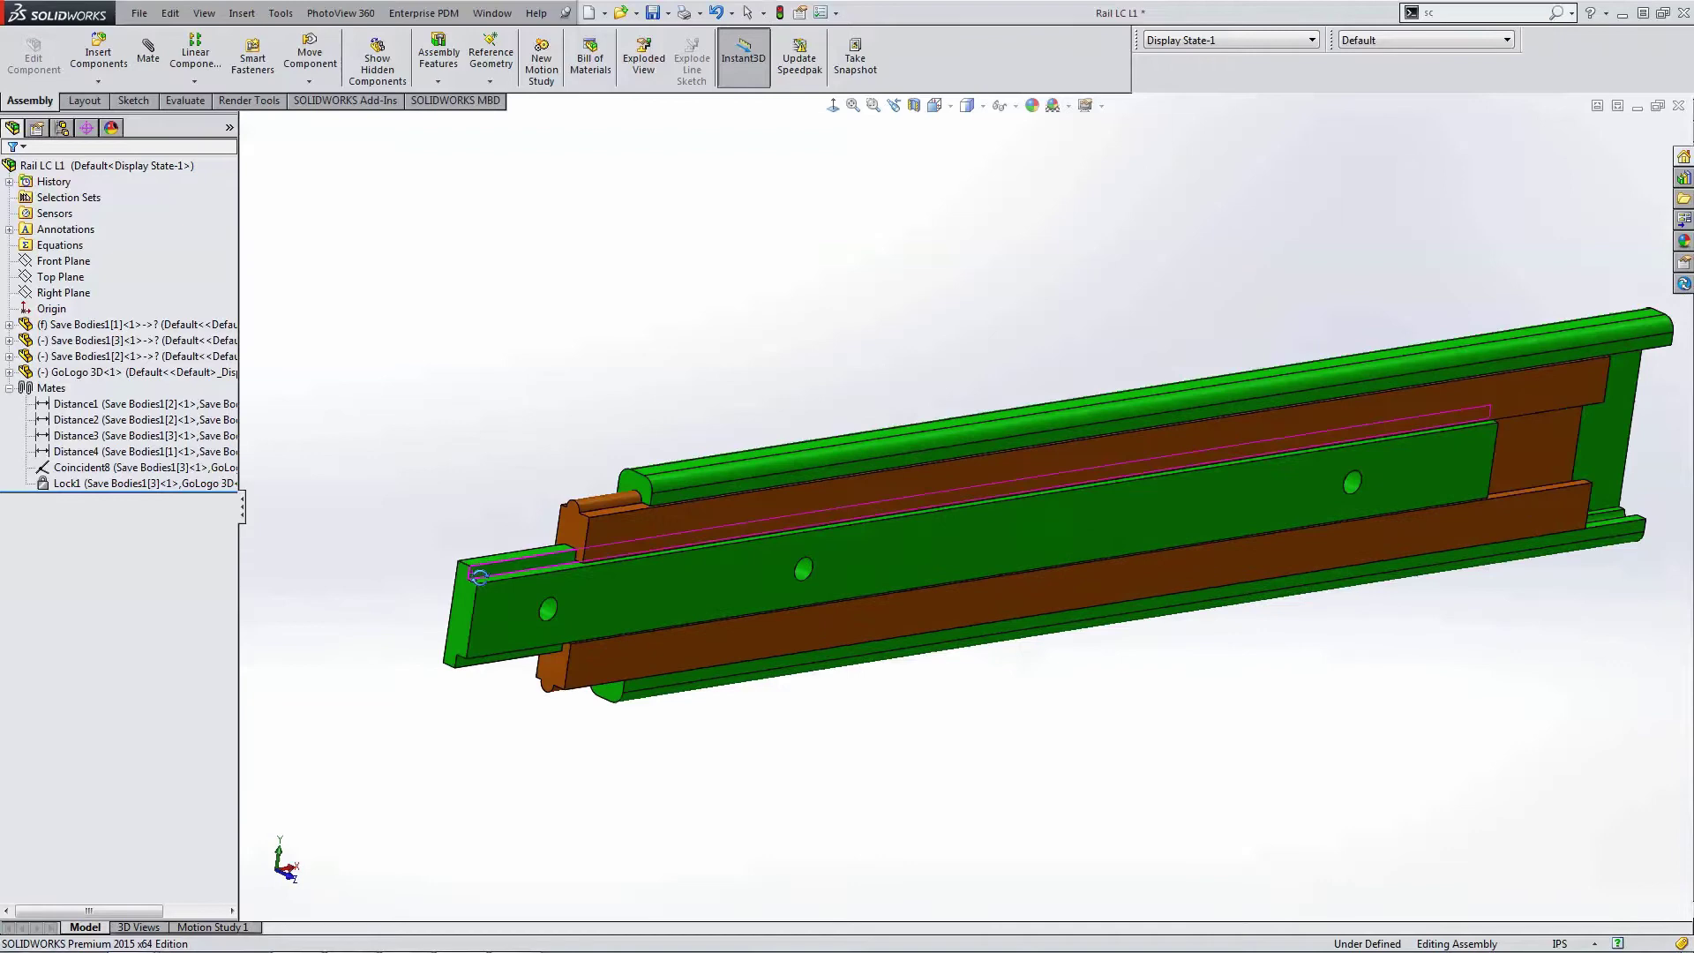
pyautogui.scroll(-3, 484, 580)
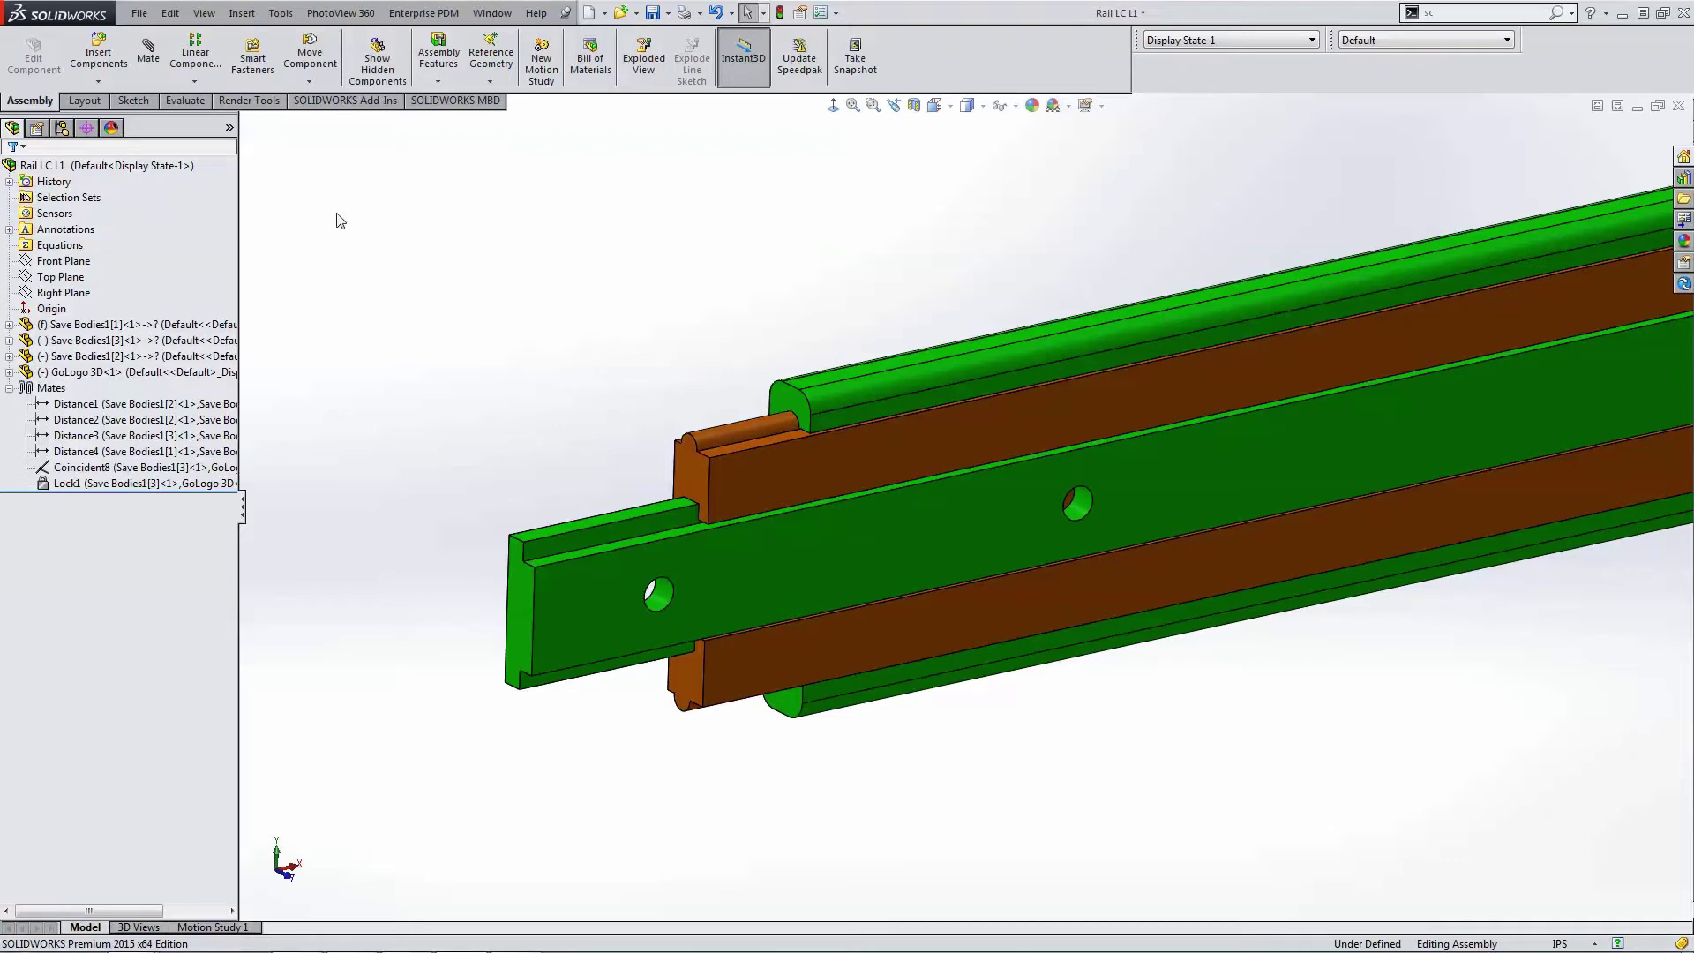
pyautogui.click(150, 61)
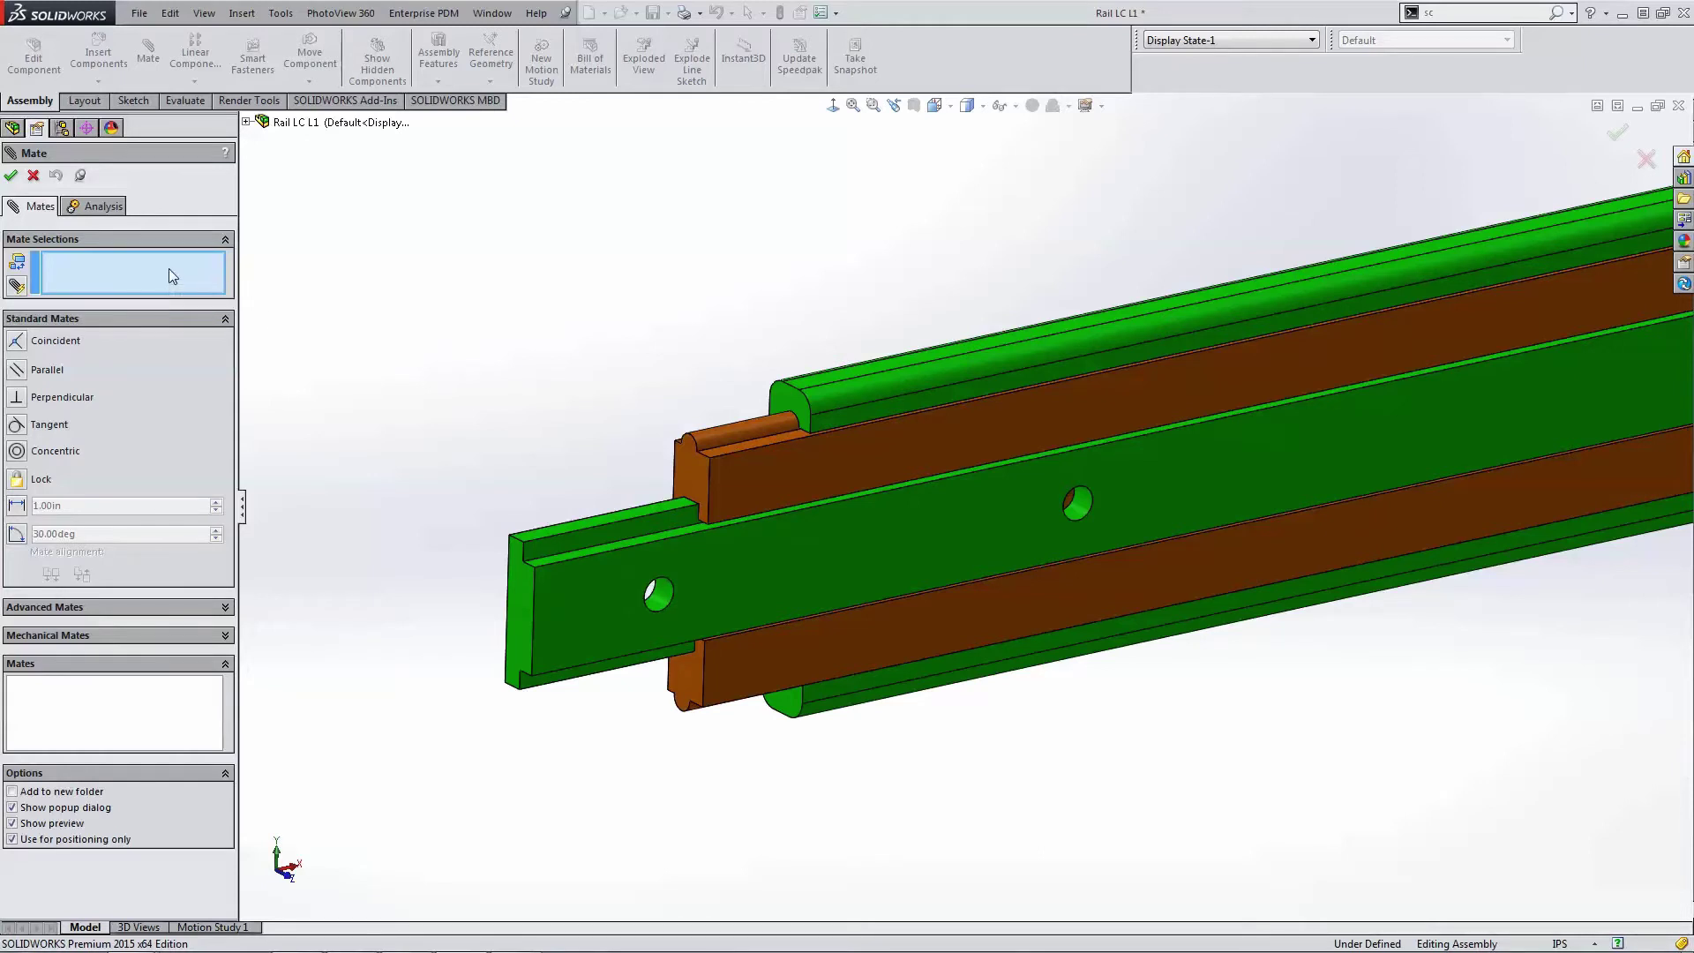
# Step: Make the middle section's end face coincident with the outer rail's end face
pyautogui.click(692, 469)
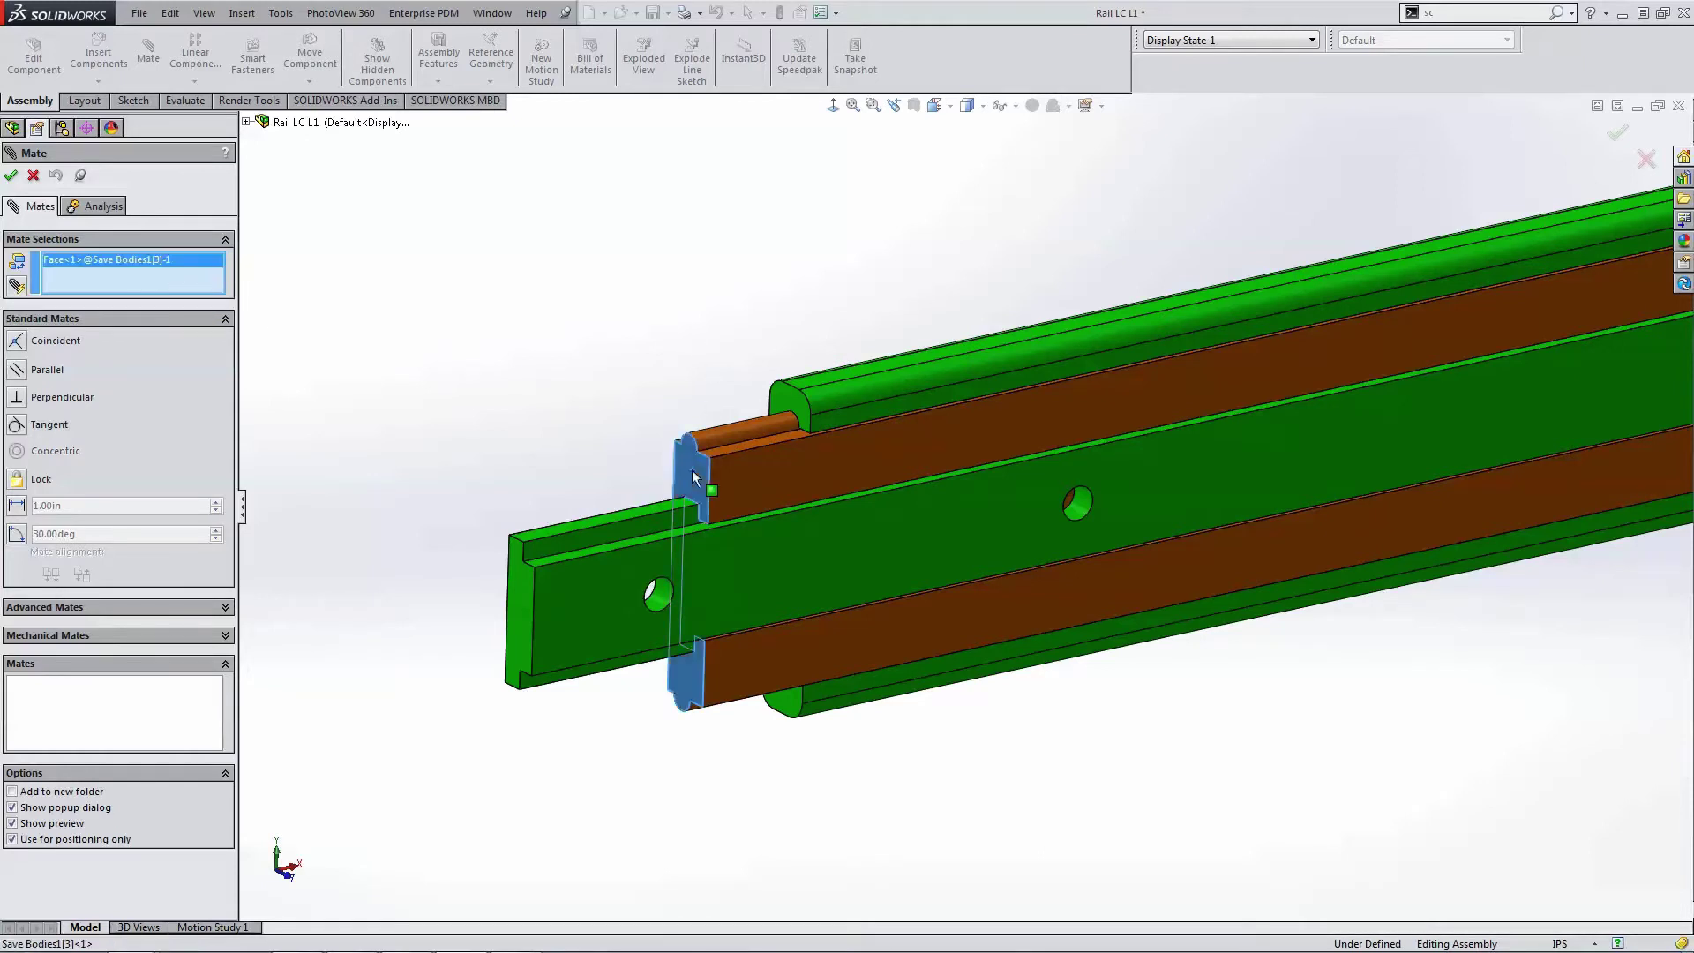
pyautogui.click(787, 399)
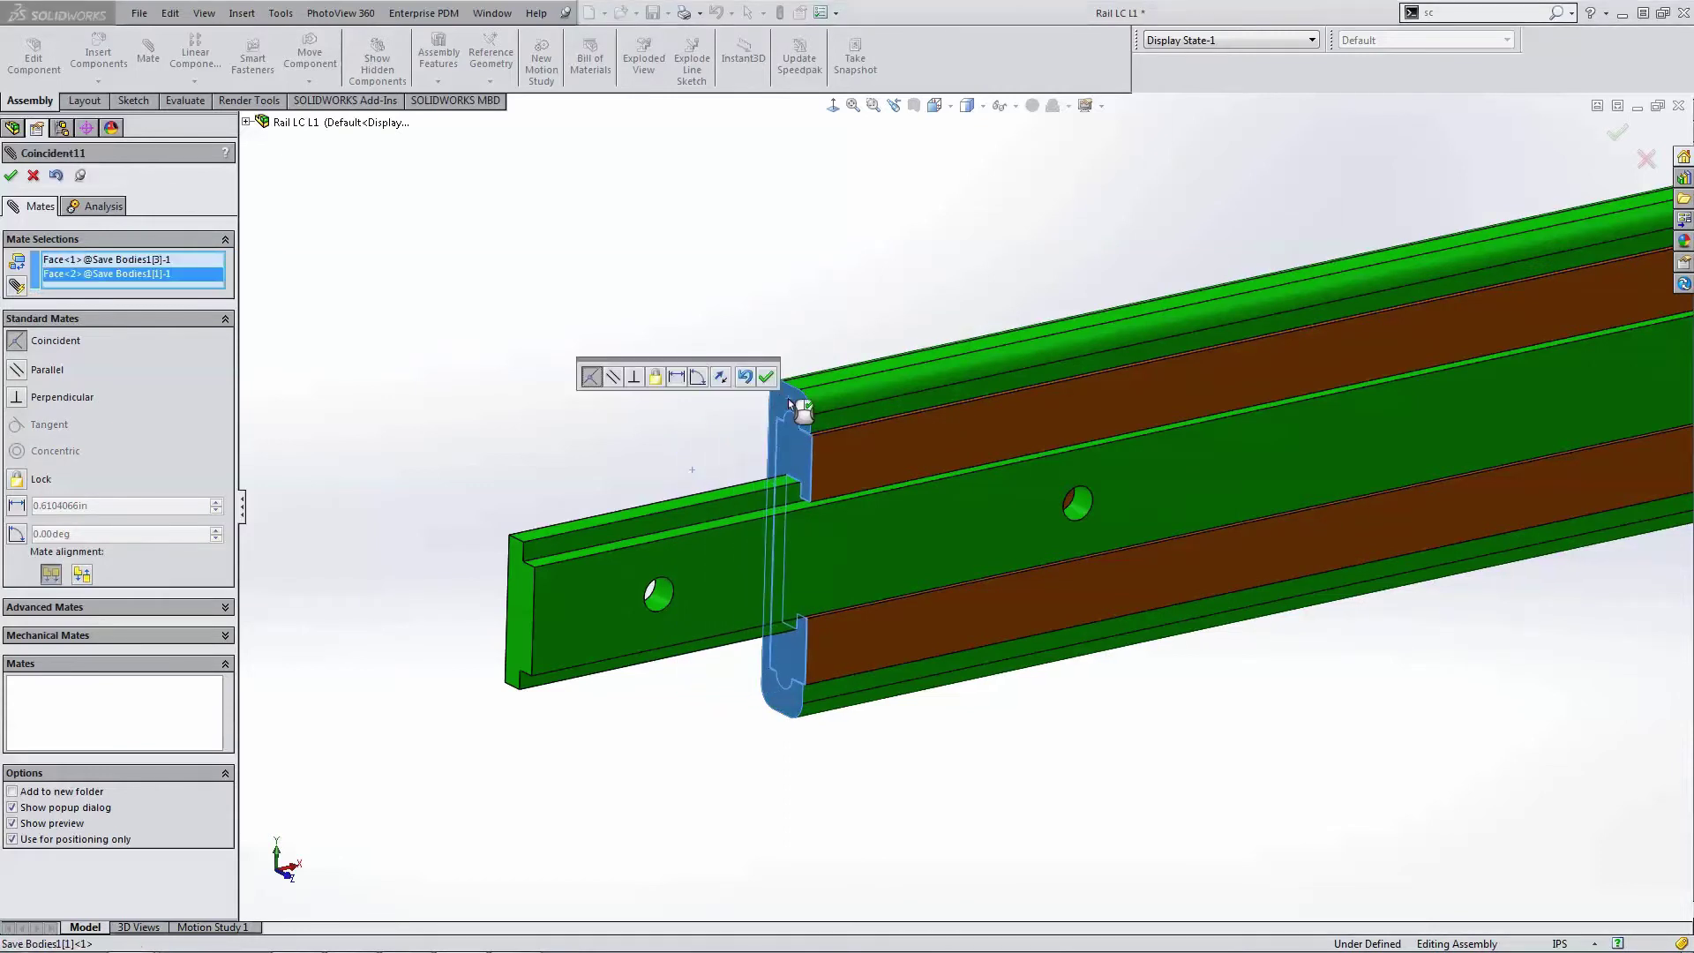
pyautogui.click(765, 377)
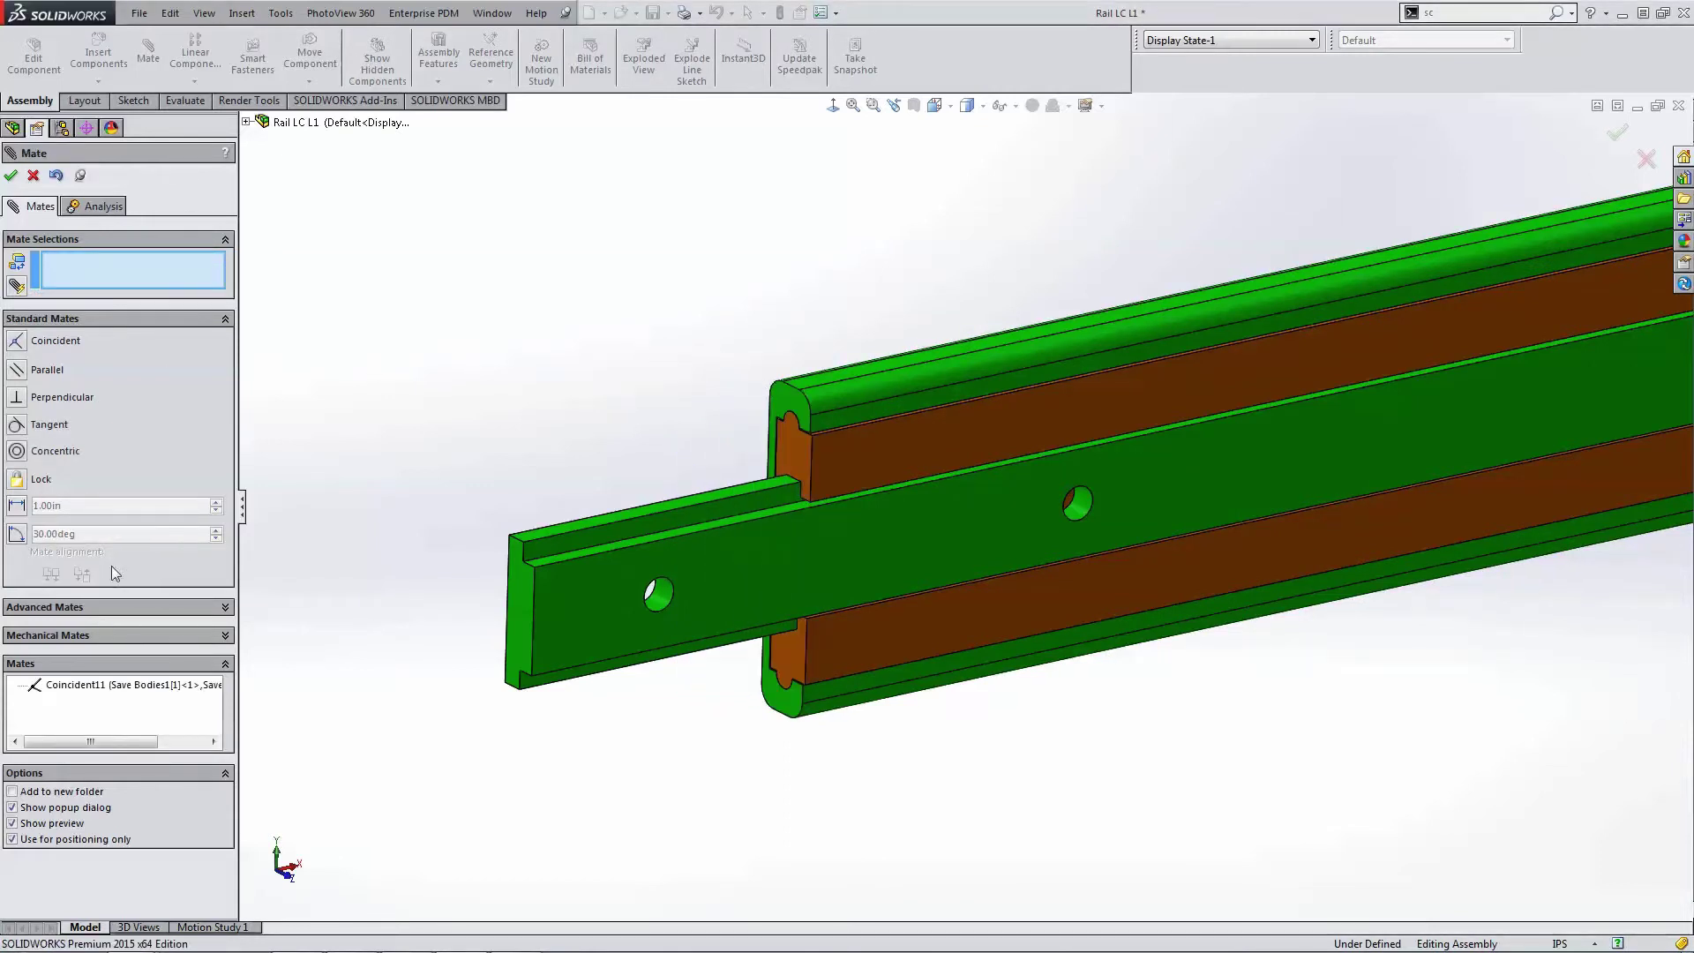
pyautogui.click(92, 685)
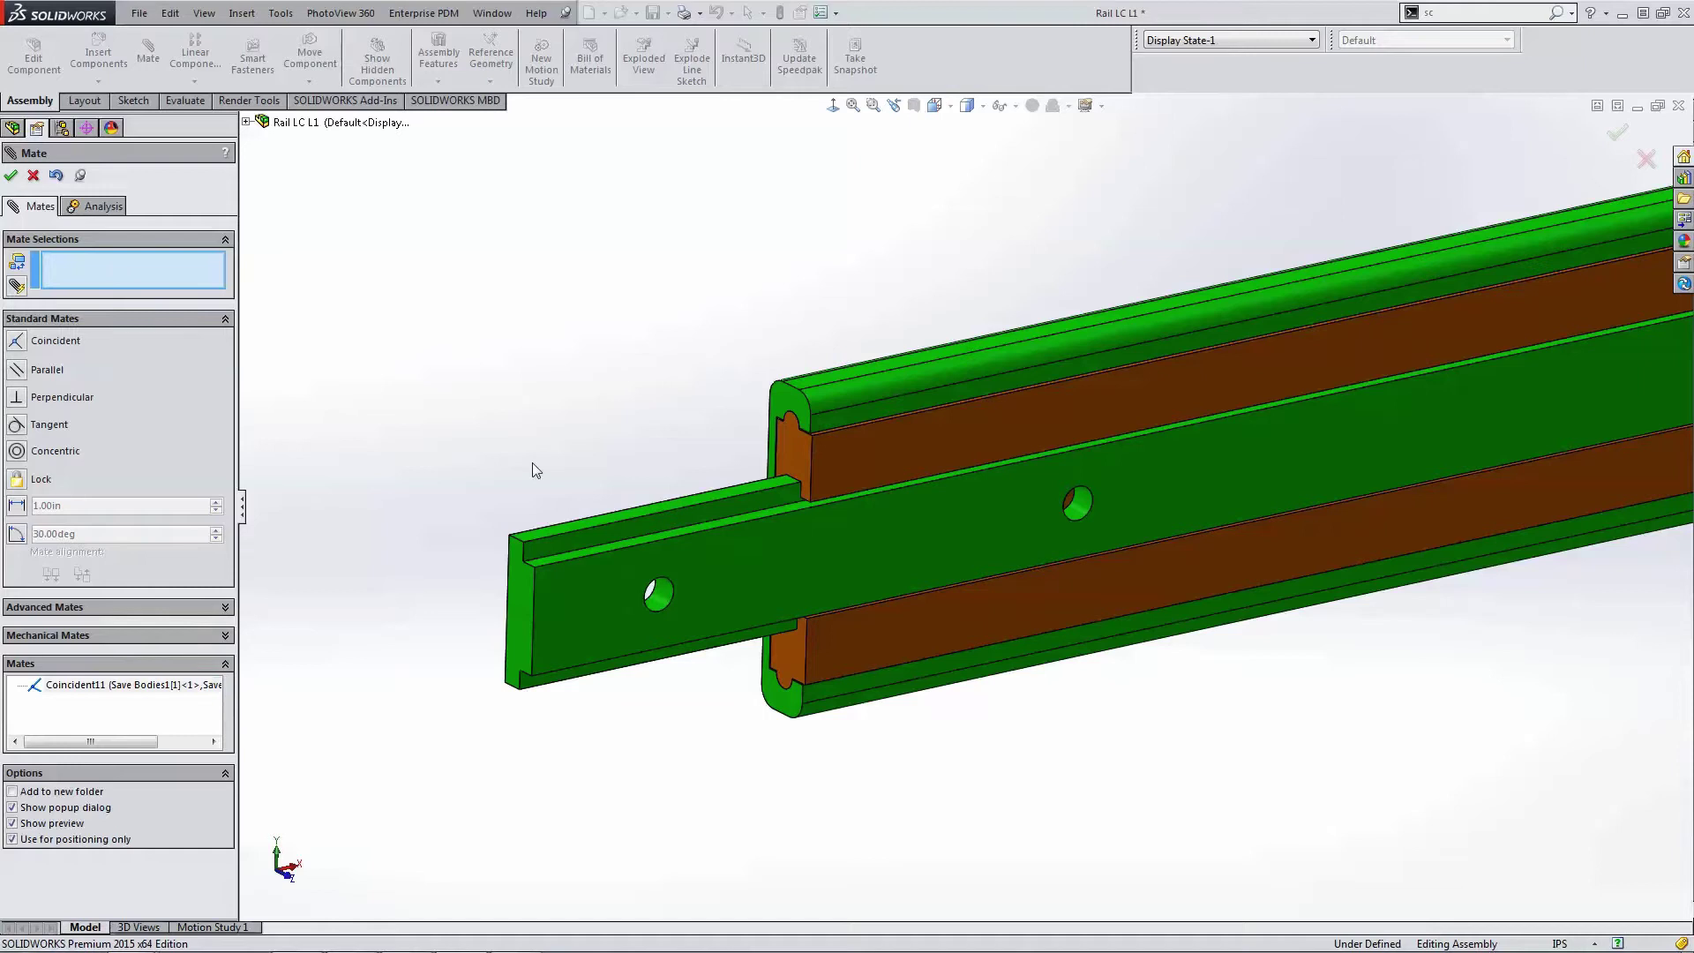
# Step: Bring the inner rail's end face flush with the outer rail's end, then close the positioning-only mate tool
pyautogui.click(517, 600)
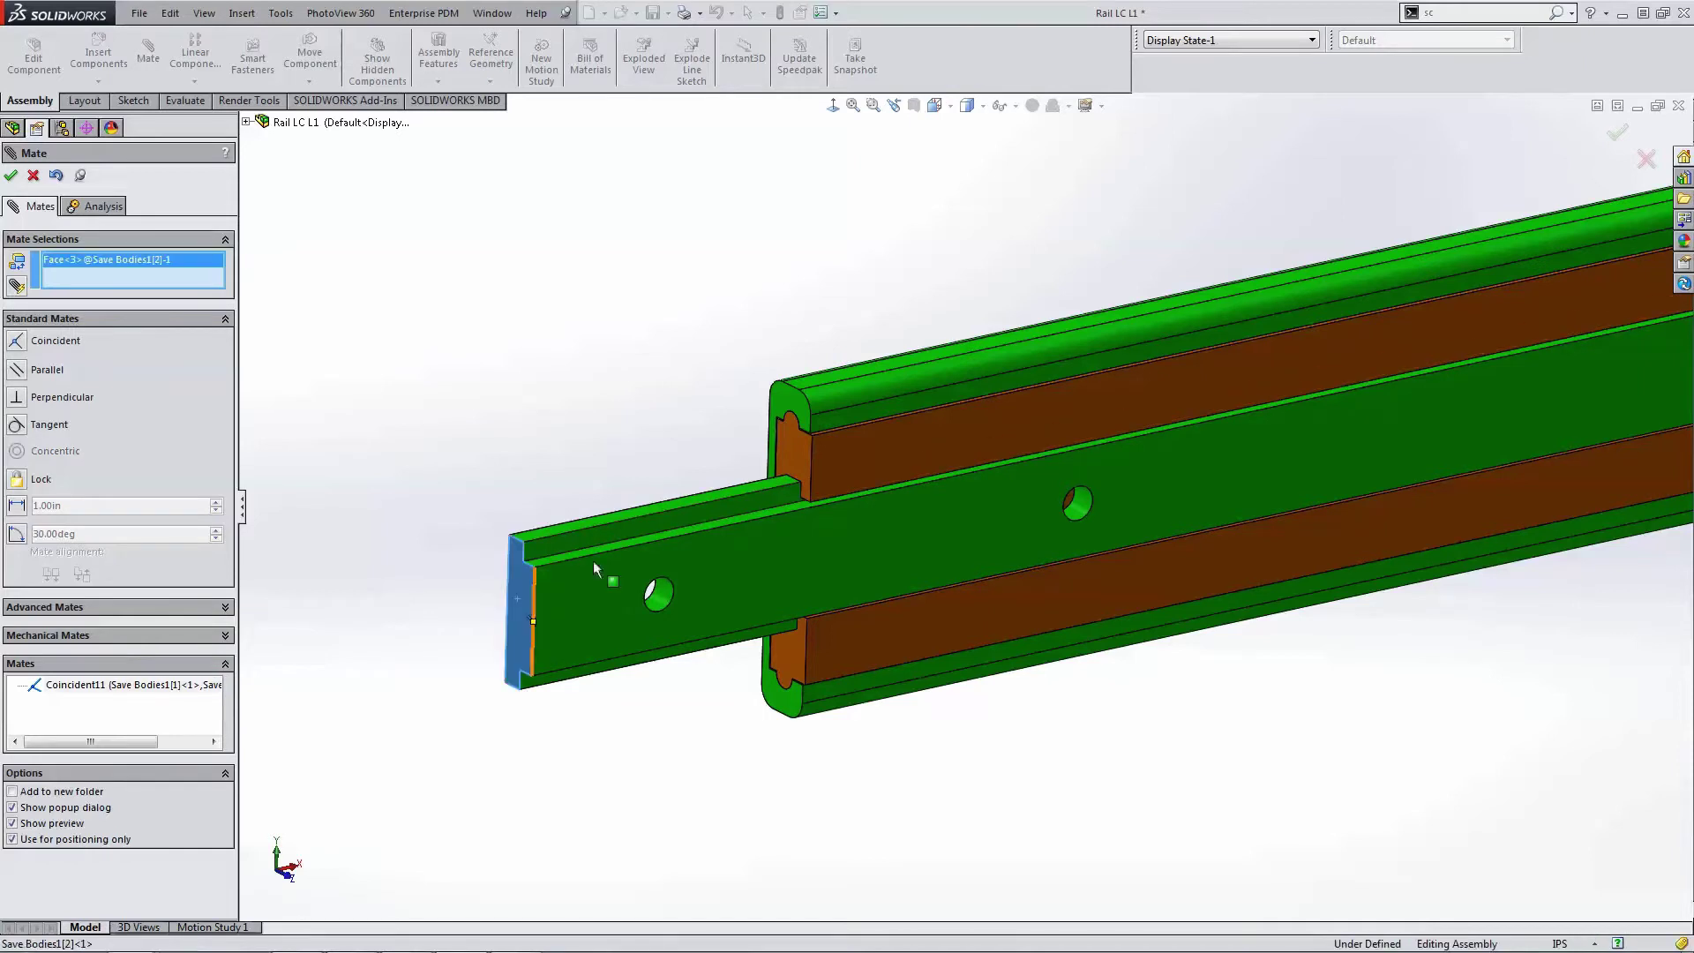
pyautogui.click(792, 448)
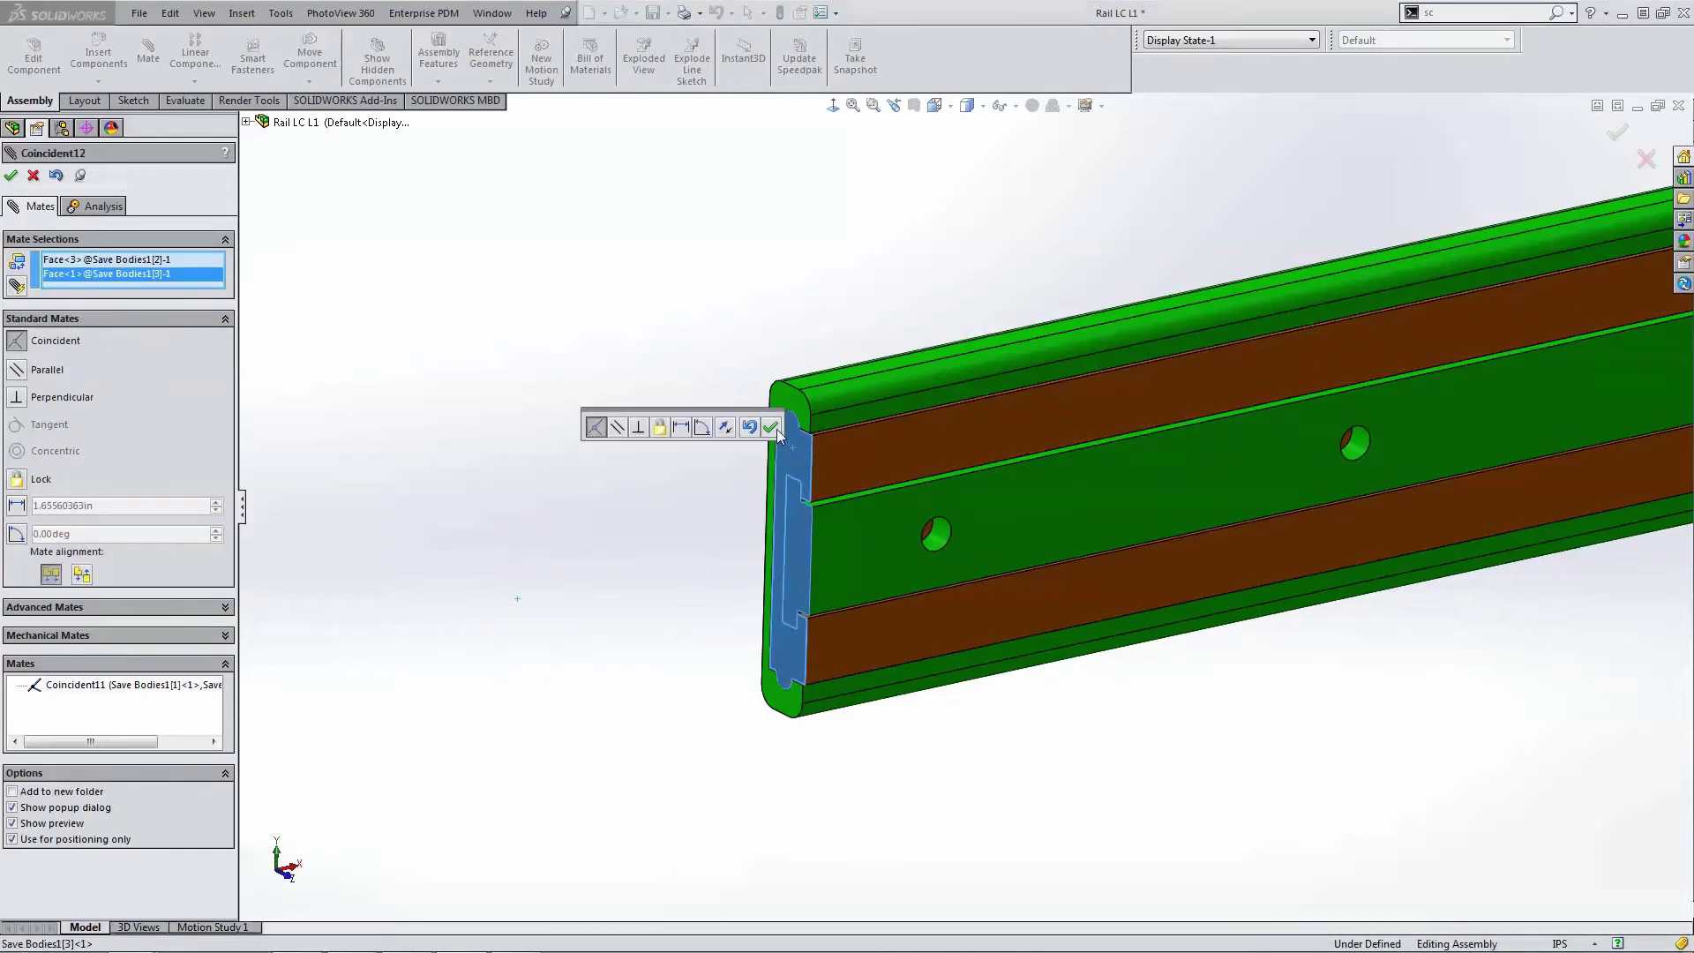
pyautogui.click(770, 428)
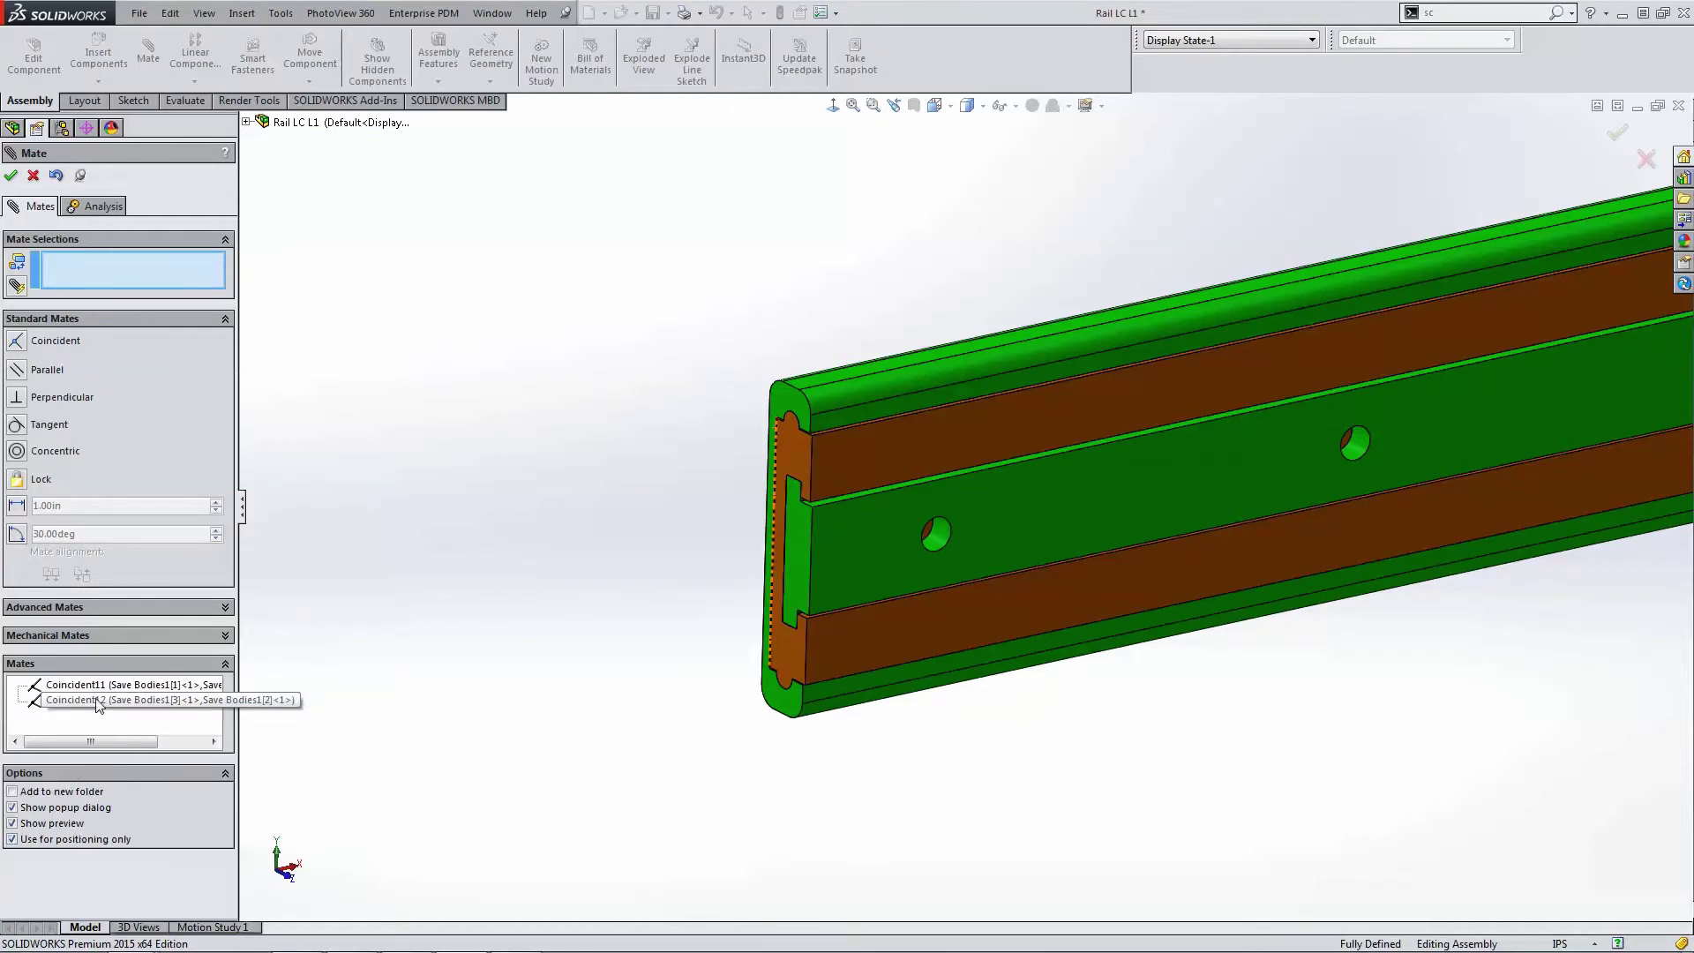
pyautogui.click(32, 174)
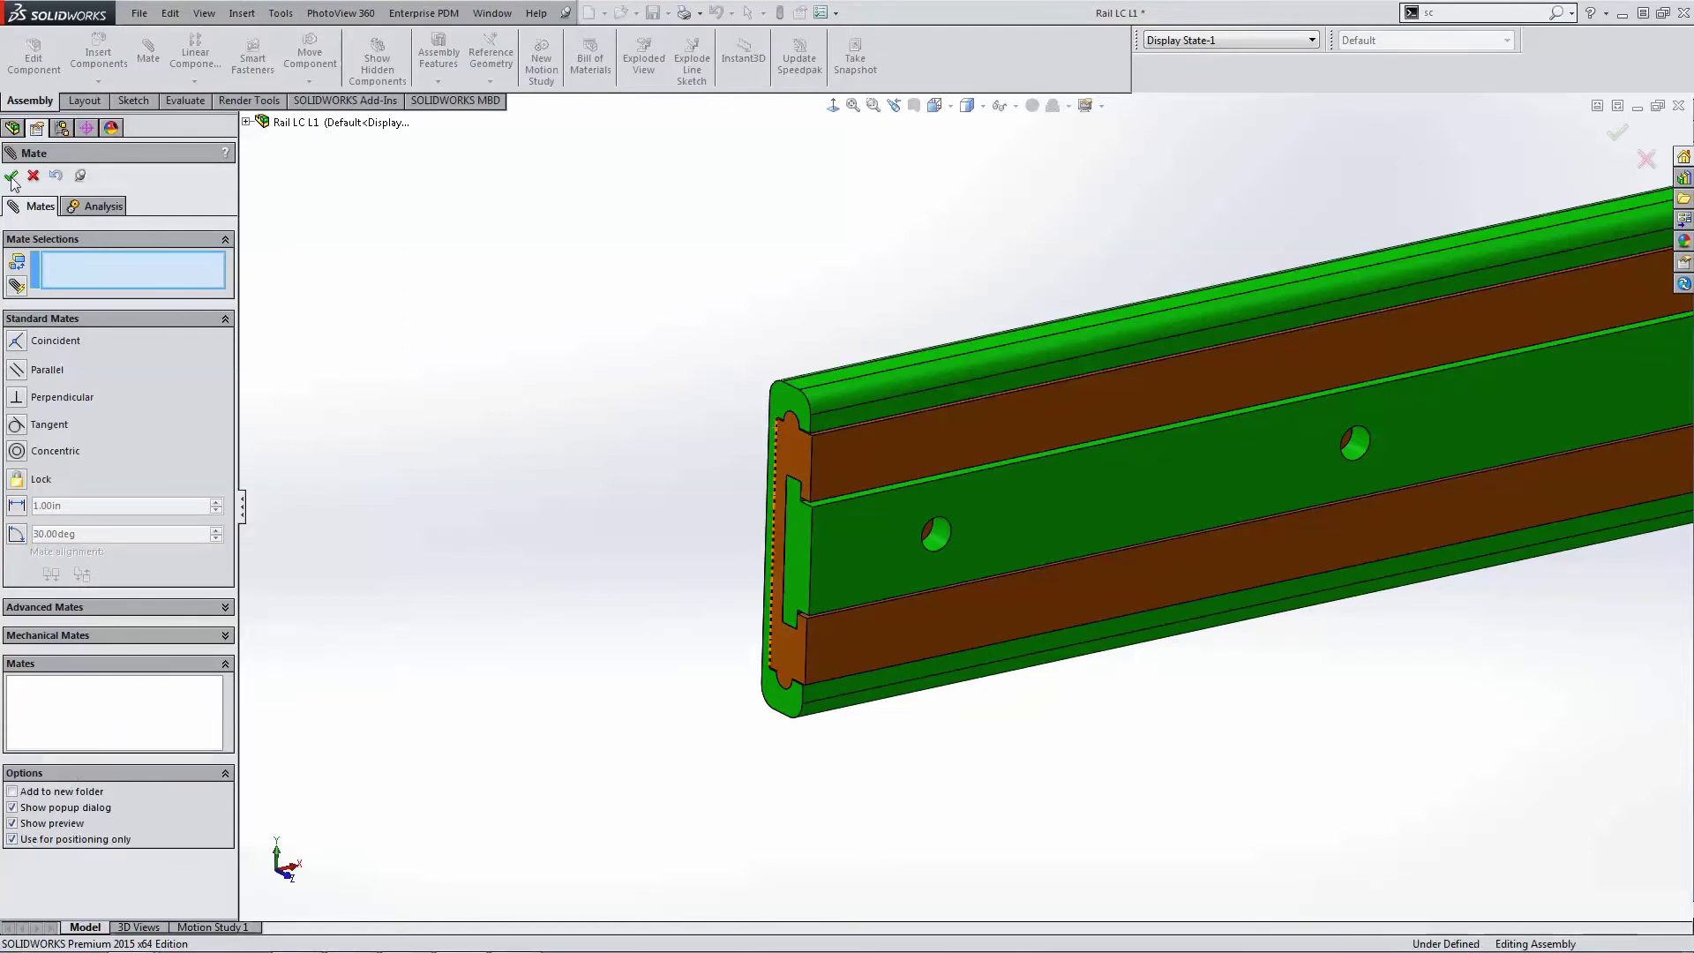
pyautogui.click(27, 484)
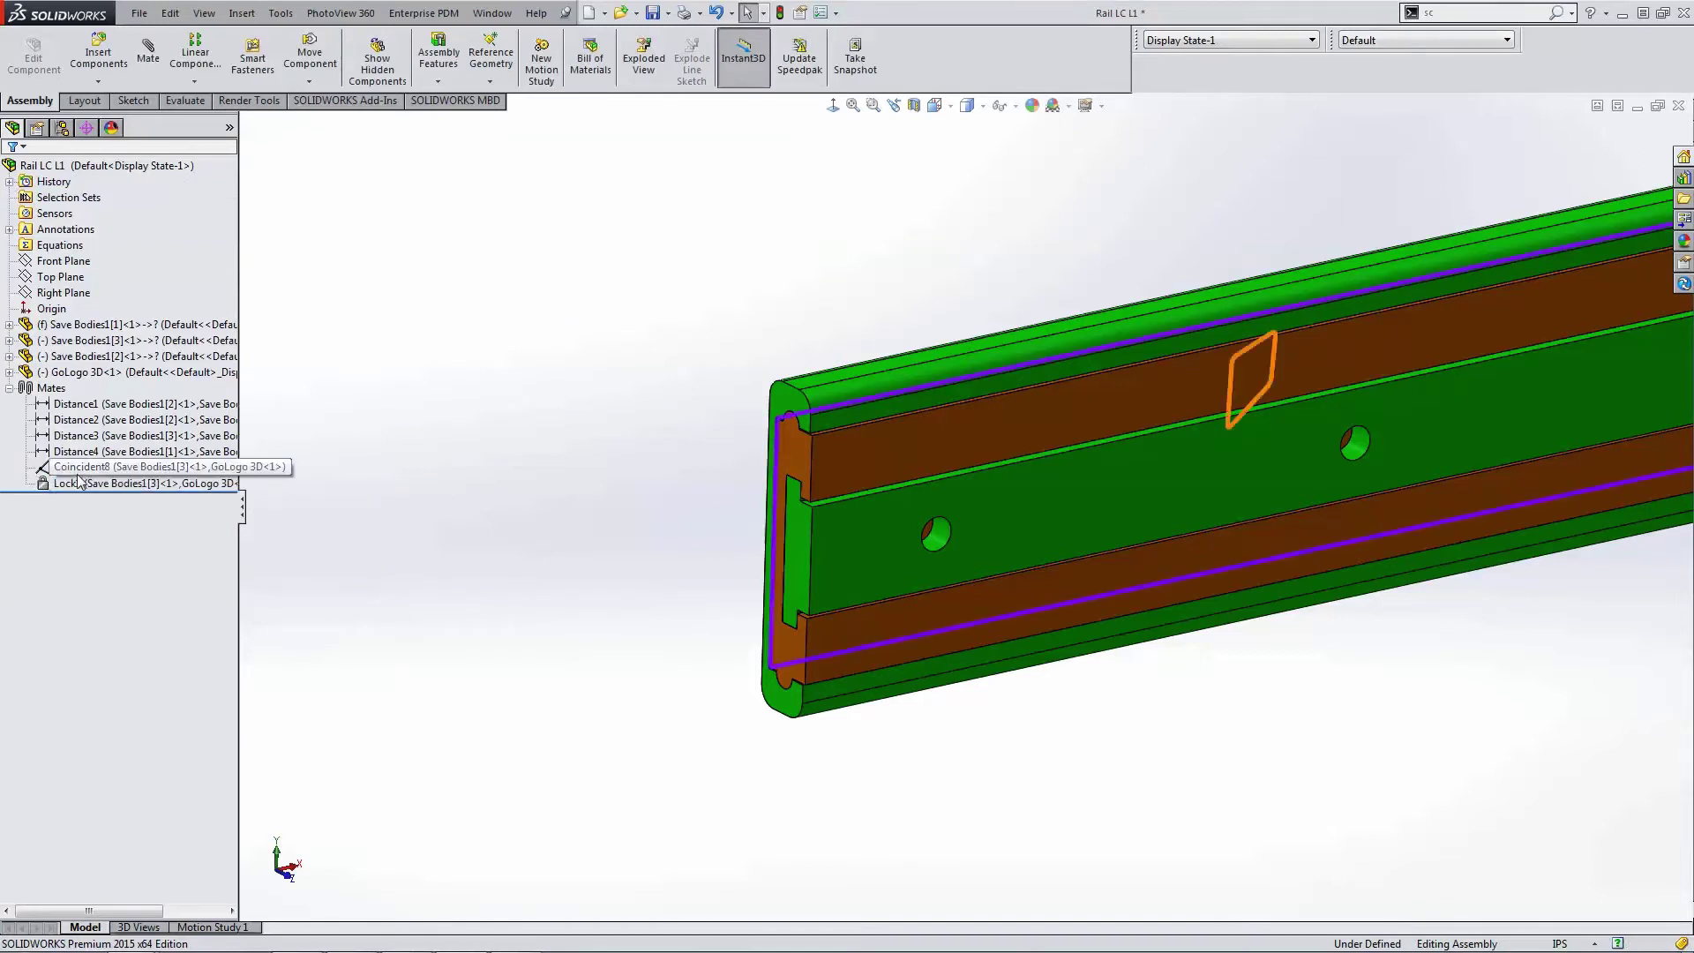
# Step: Reorient the view onto the rail's flush end and open a fresh mate
pyautogui.click(338, 549)
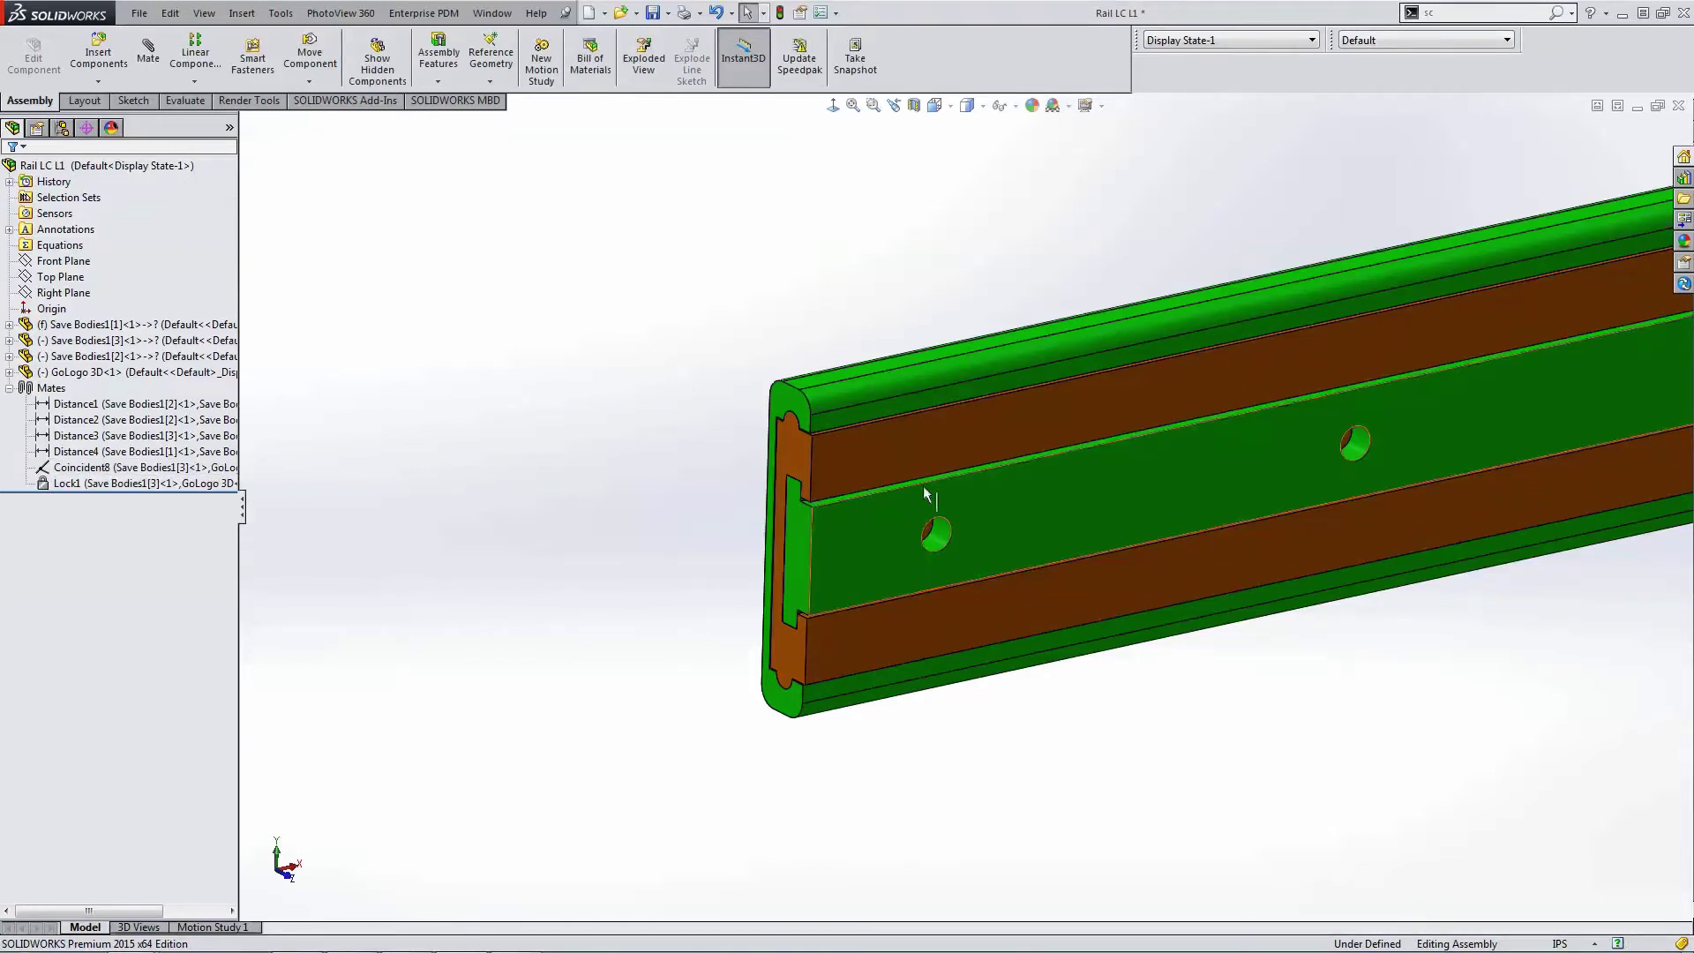
pyautogui.scroll(3, 827, 476)
pyautogui.scroll(3, 827, 476)
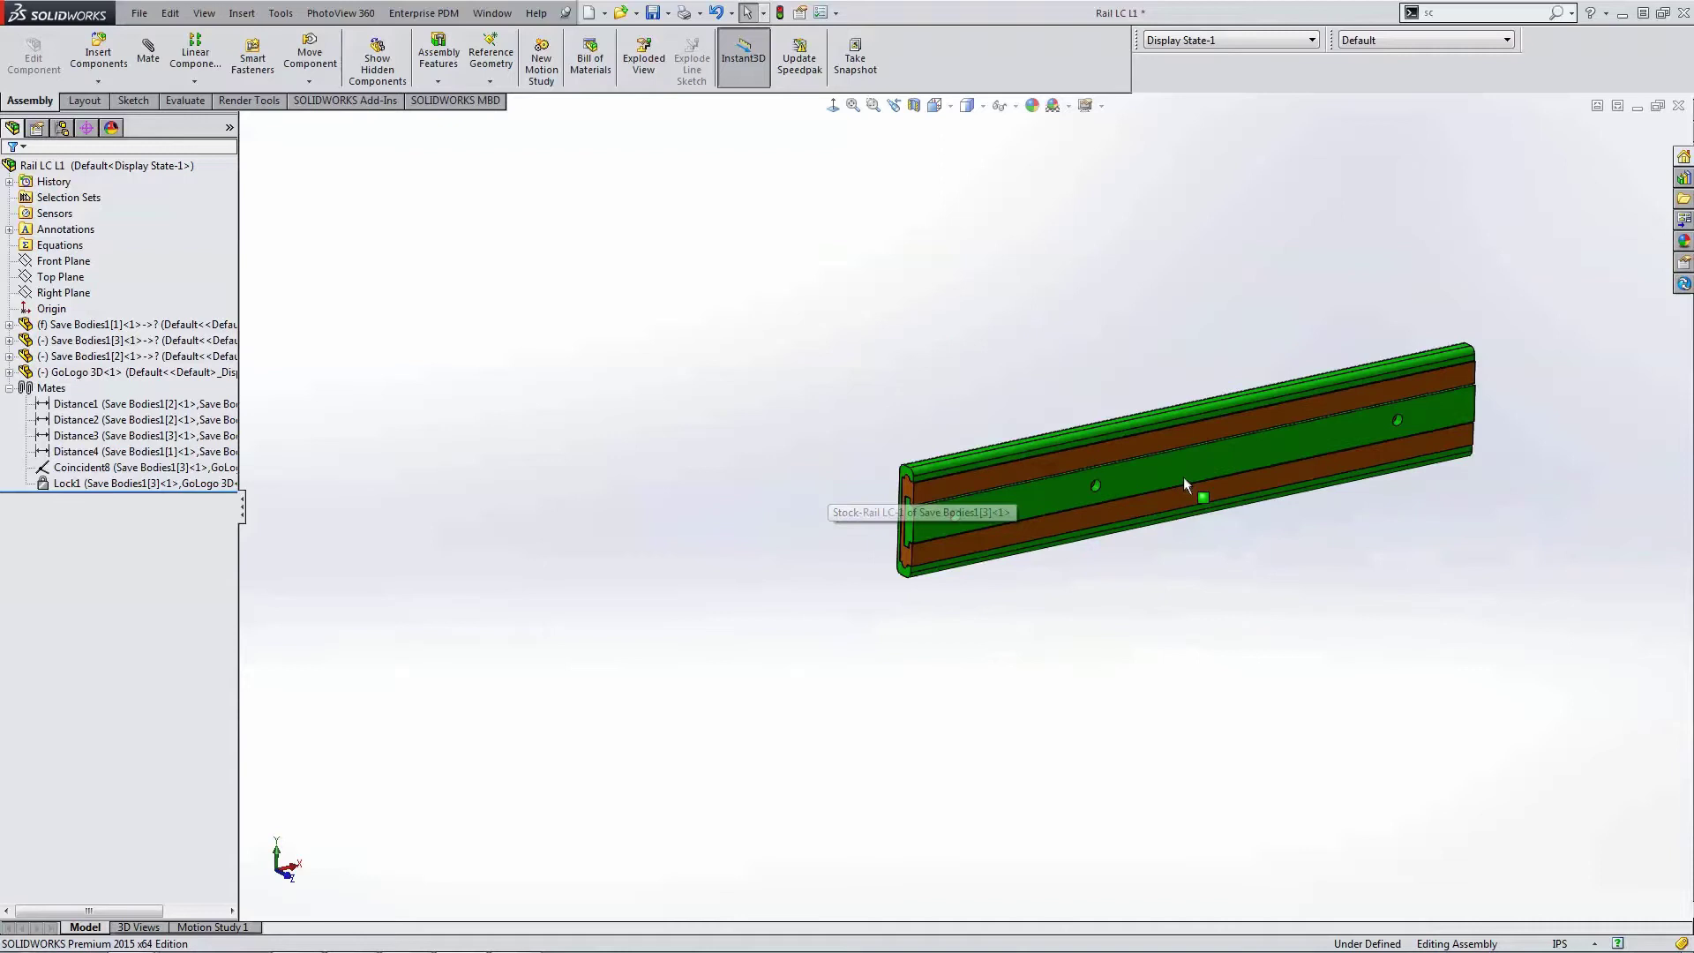
pyautogui.moveTo(1183, 476); pyautogui.dragTo(1159, 554, button='middle')
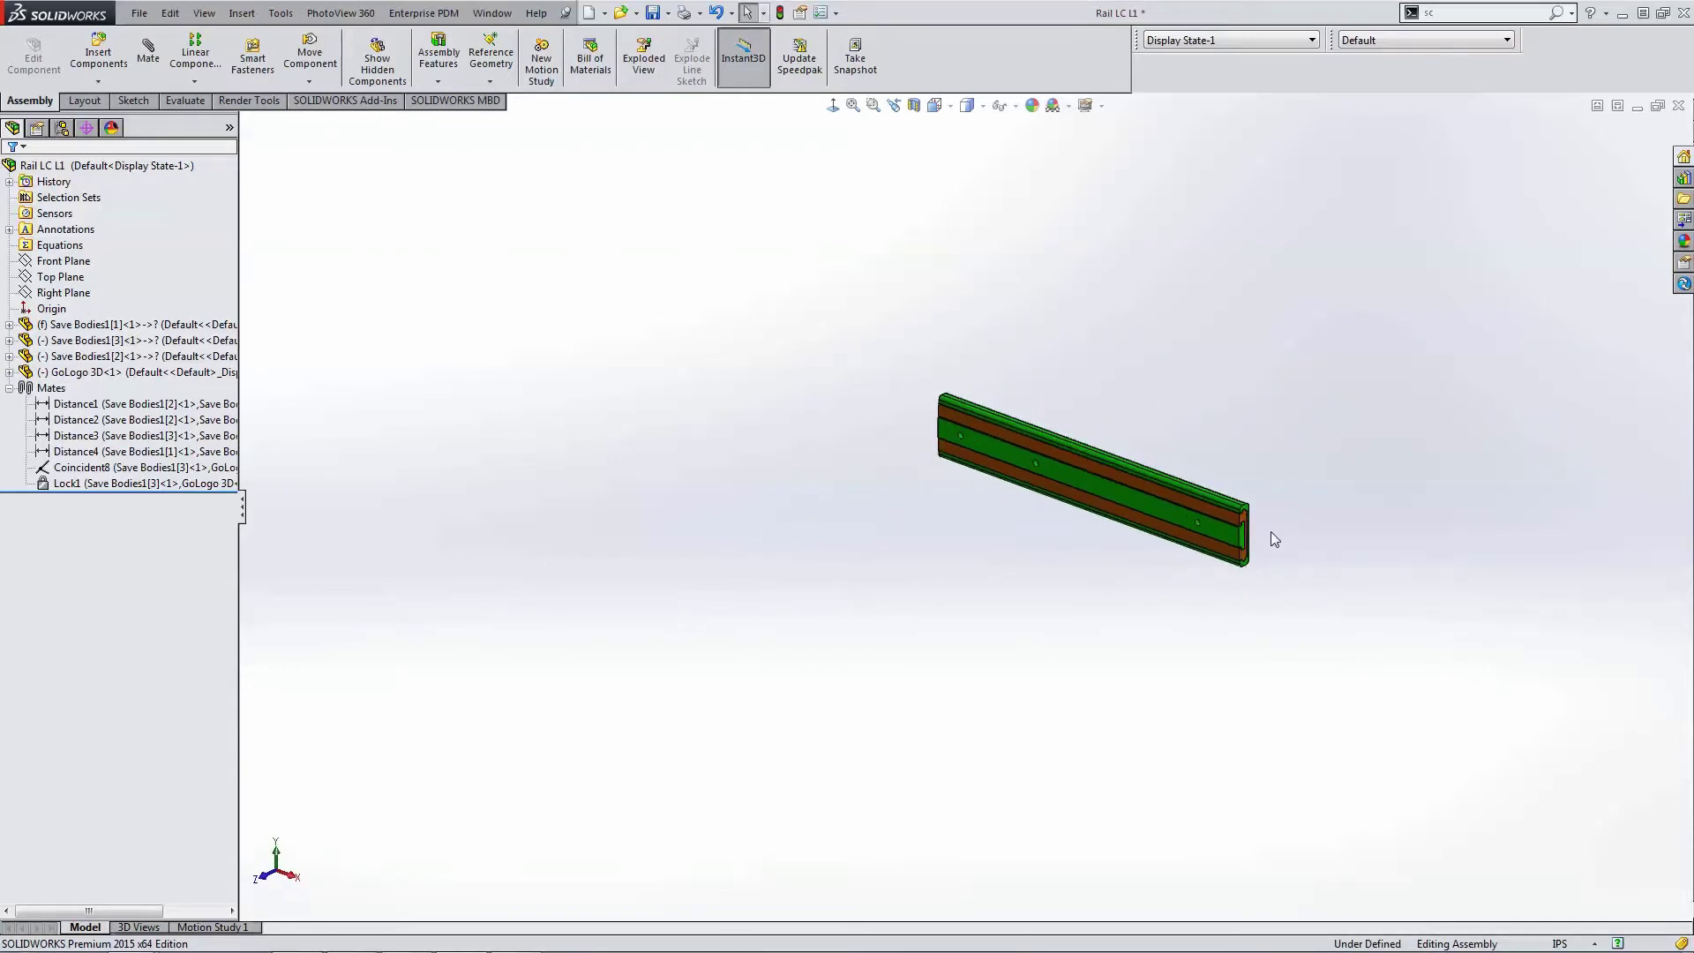
pyautogui.scroll(-4, 1271, 533)
pyautogui.scroll(-5, 1147, 519)
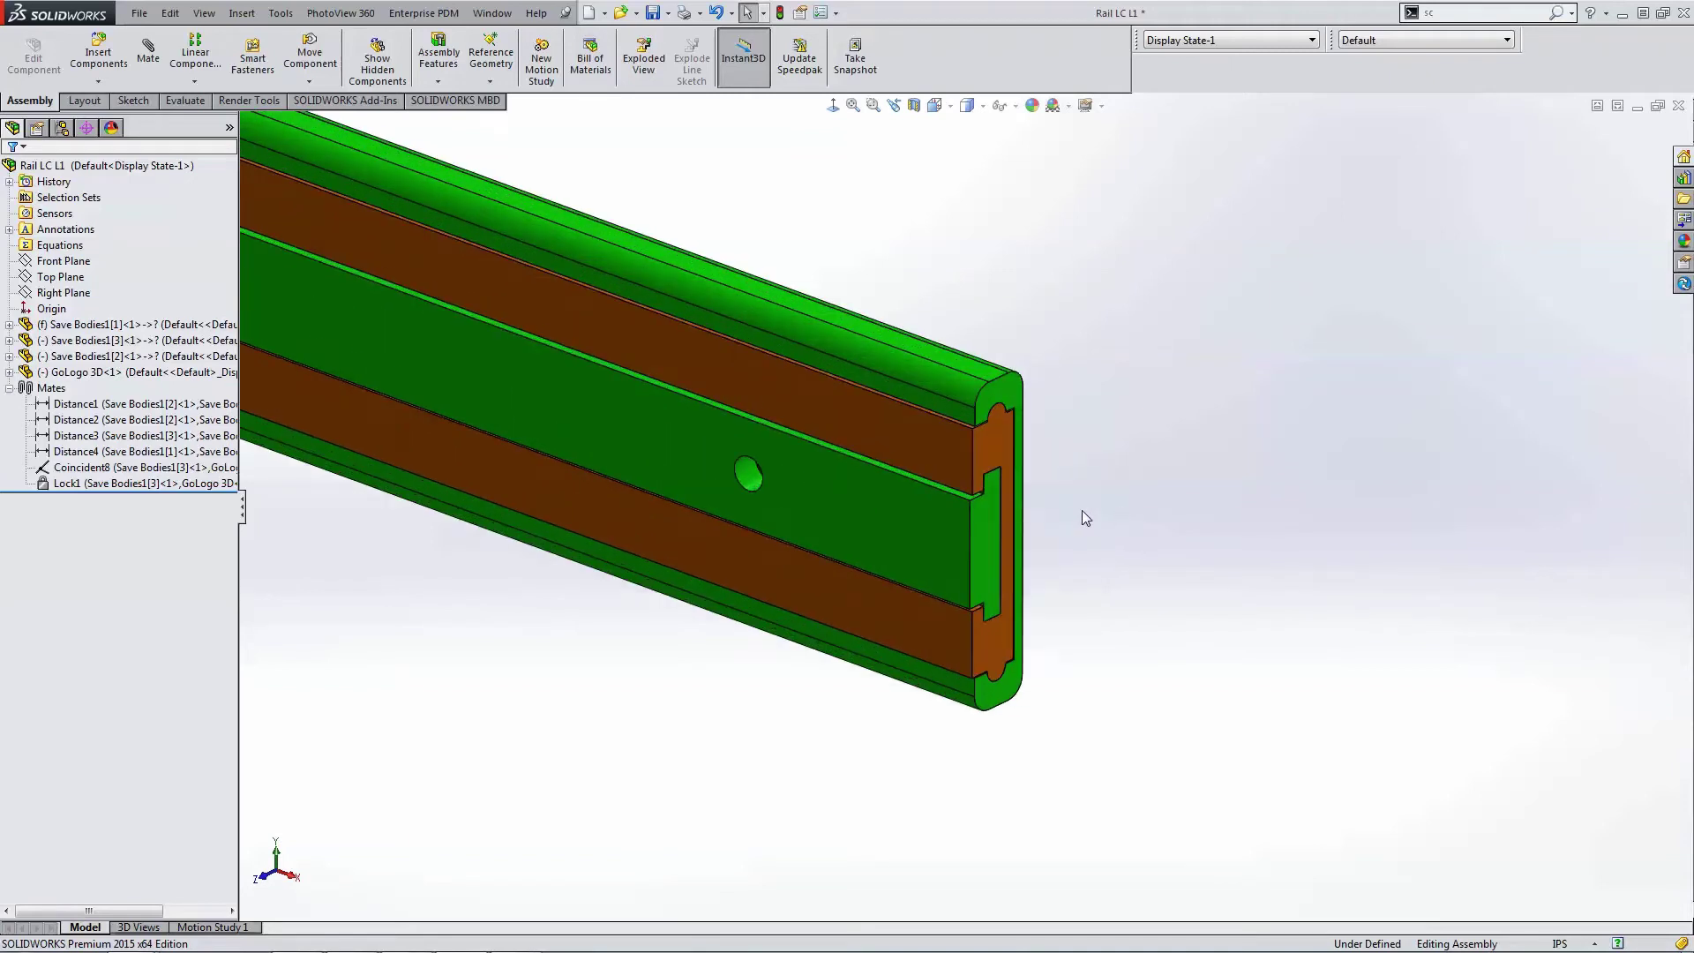
pyautogui.scroll(-2, 1097, 473)
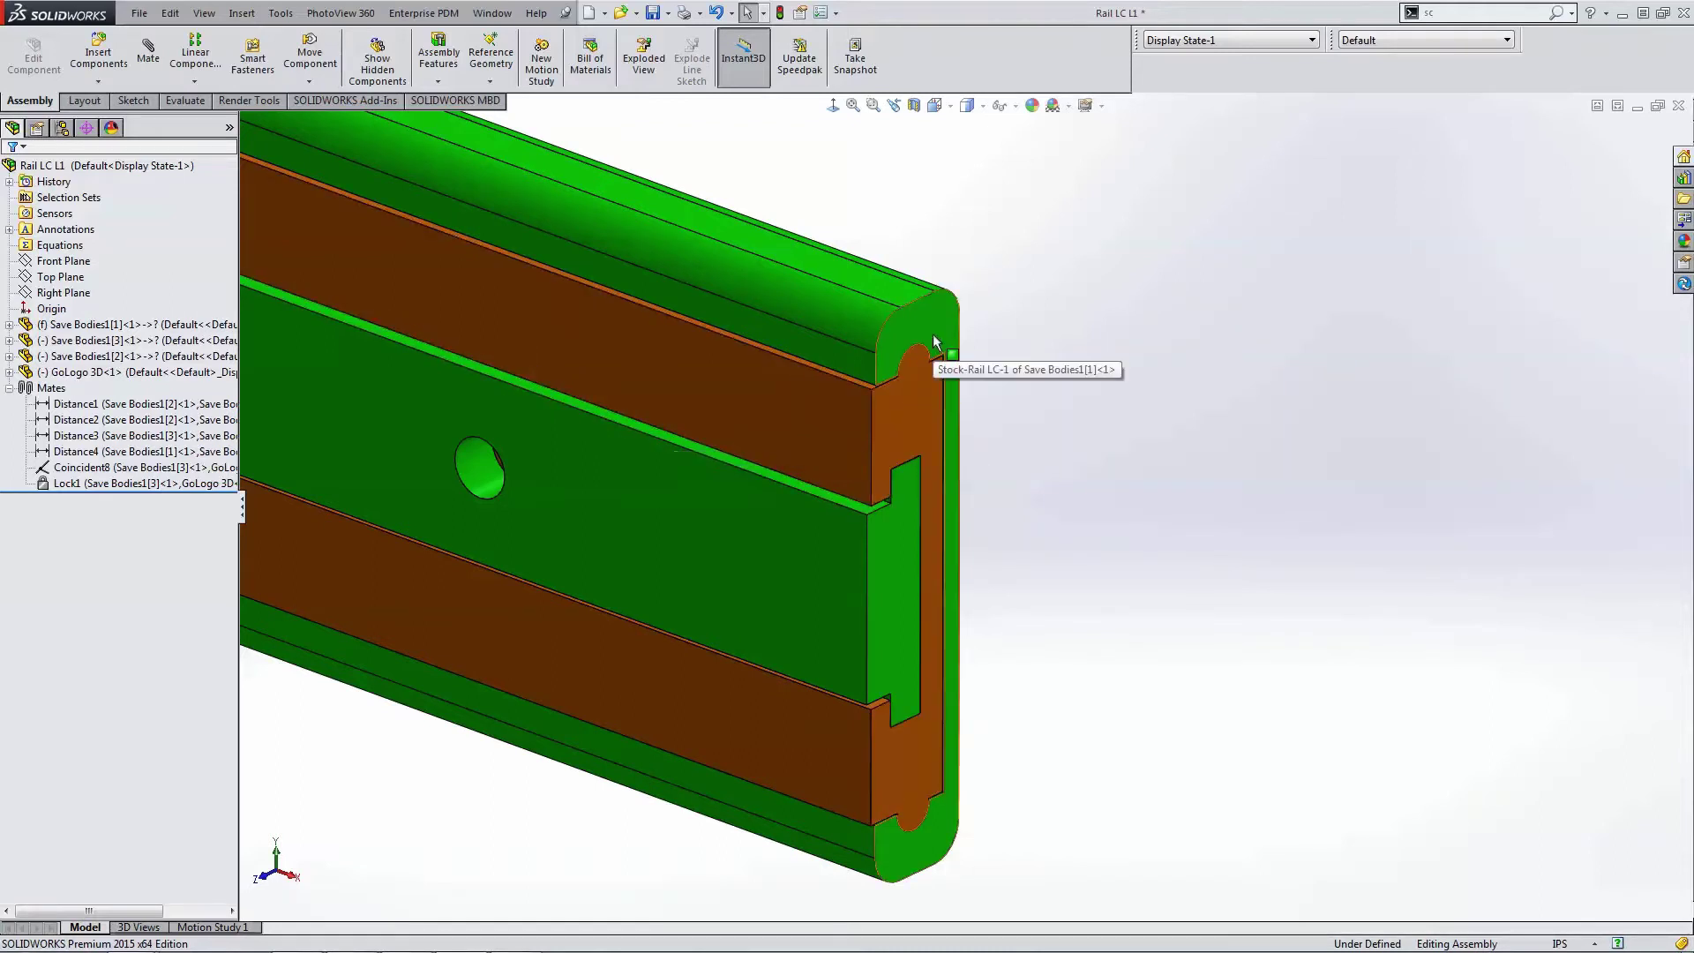
pyautogui.scroll(3, 1072, 341)
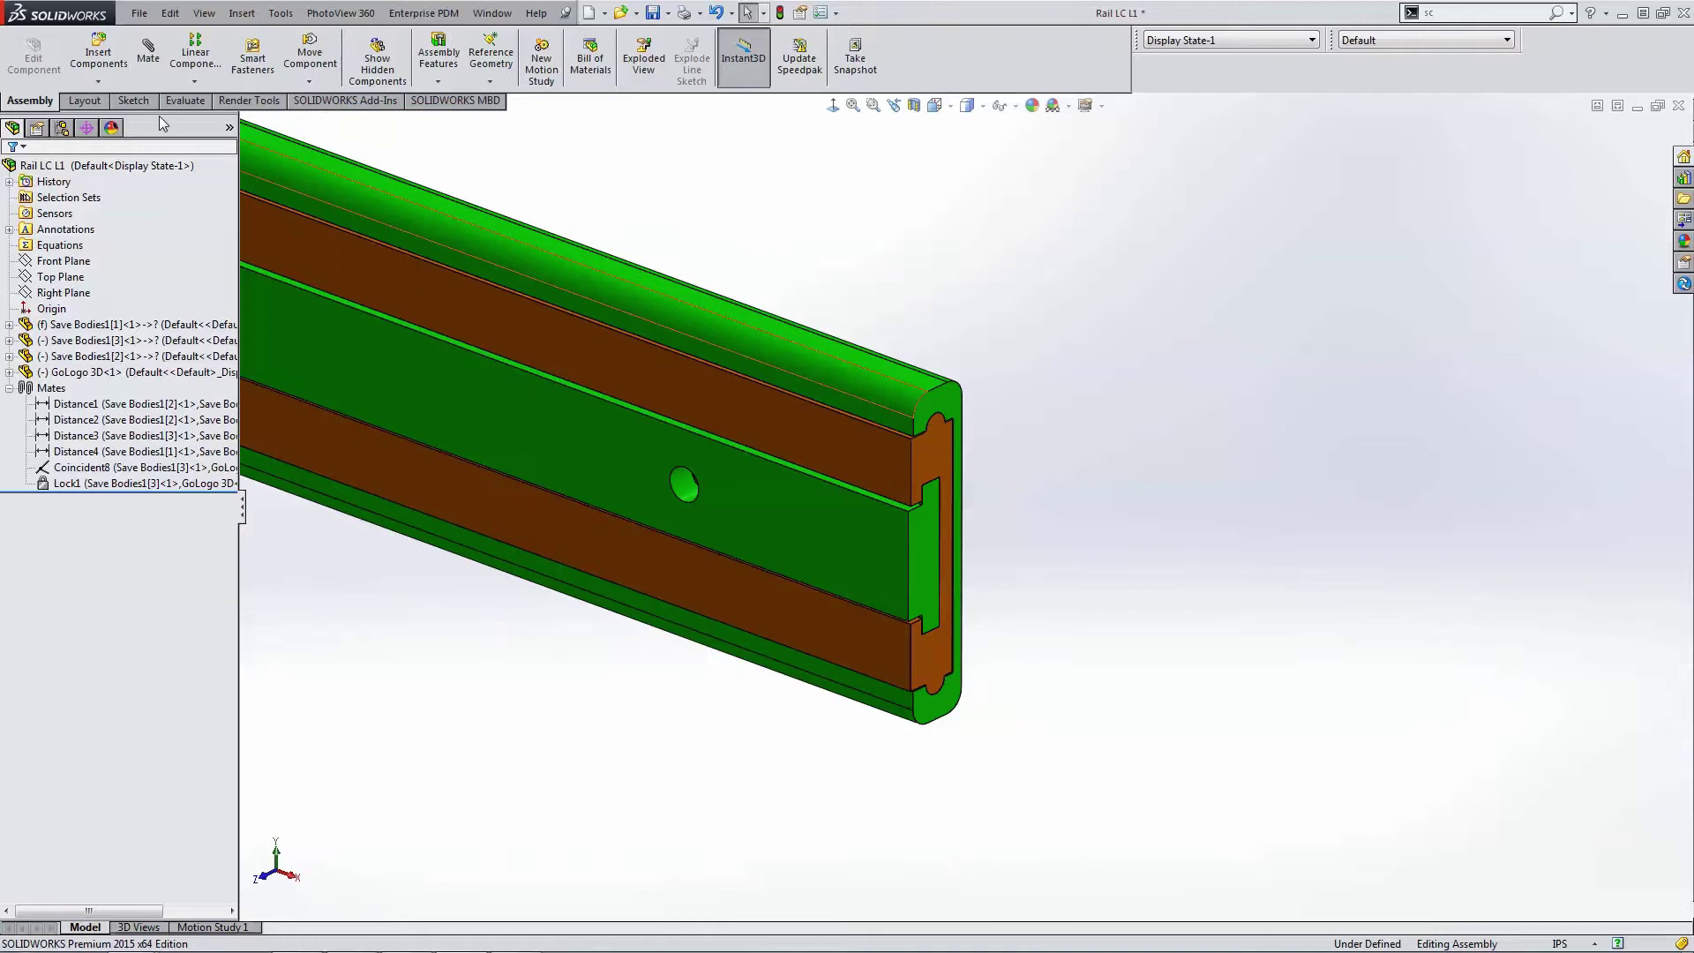
pyautogui.click(151, 62)
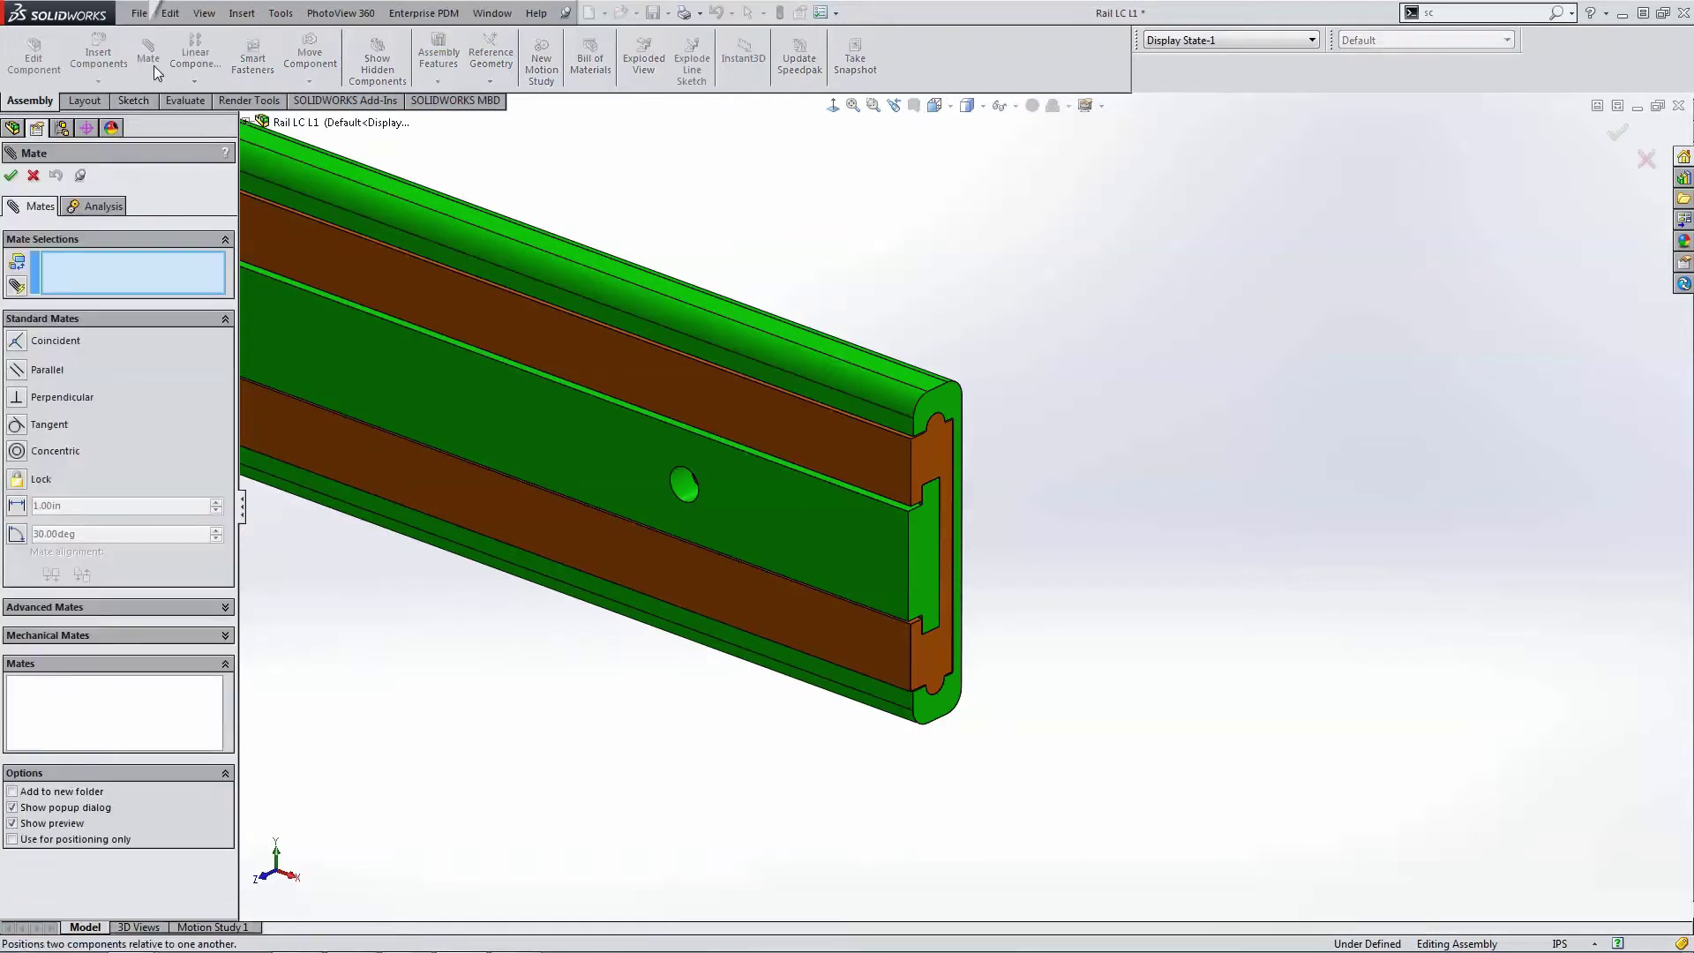
# Step: Choose an advanced Distance limit mate with a 5.00in maximum and 0.00in minimum
pyautogui.click(97, 611)
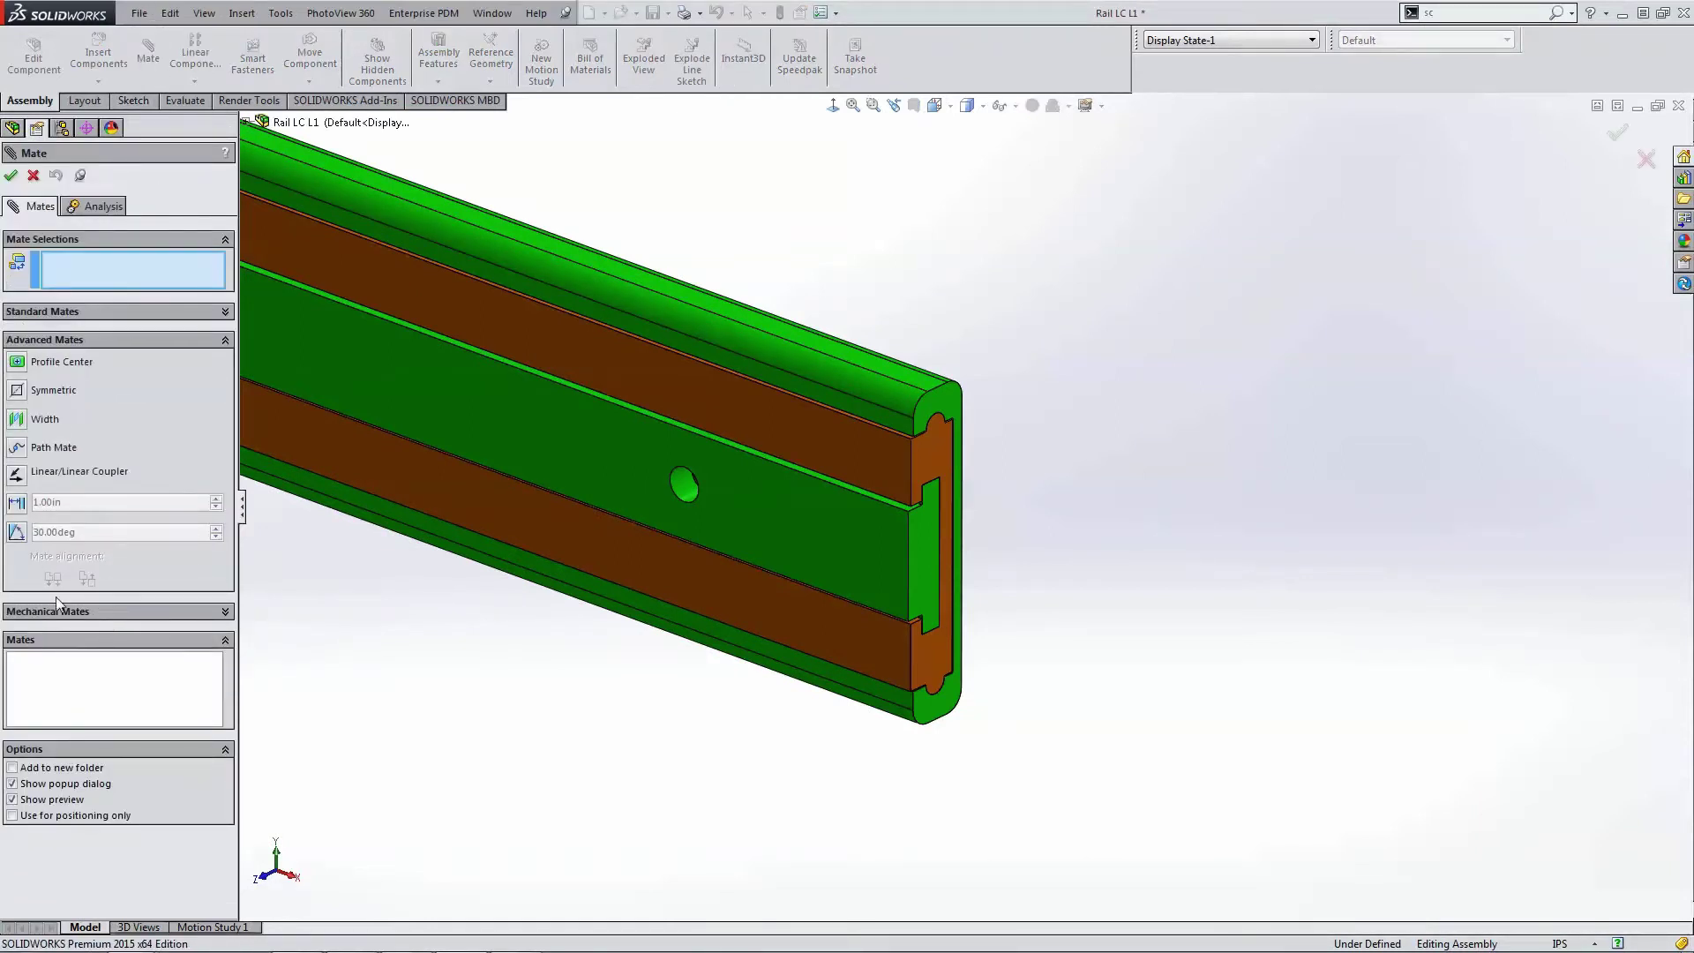
pyautogui.click(16, 504)
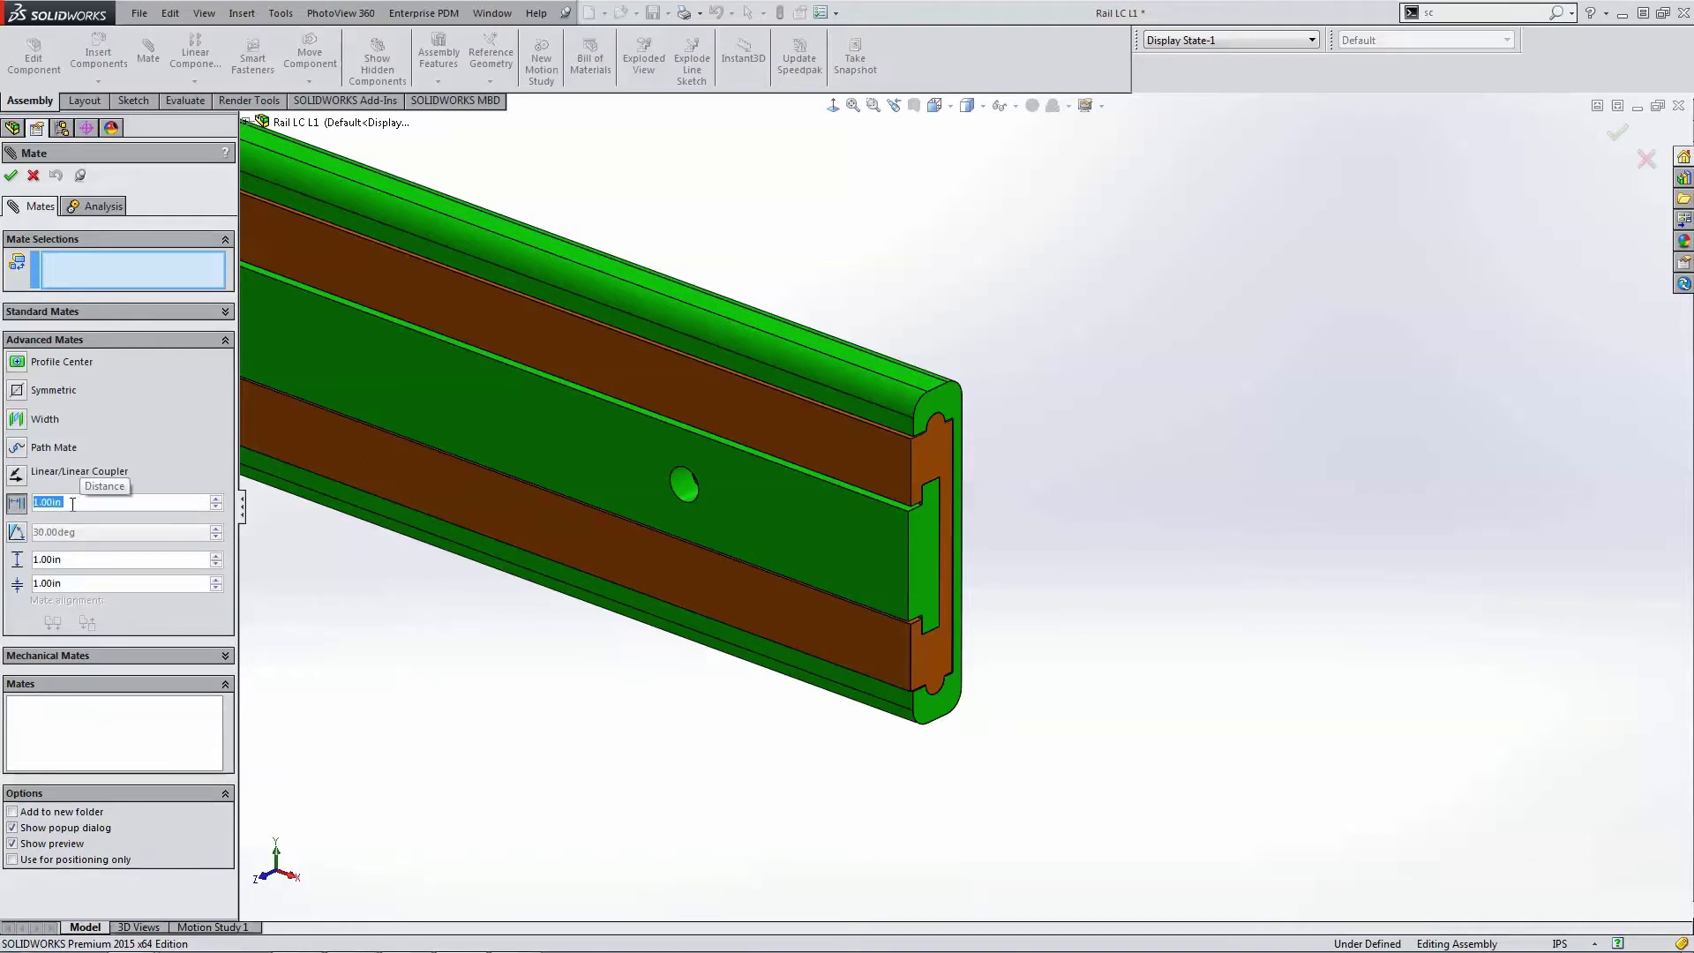
pyautogui.click(126, 563)
pyautogui.moveTo(126, 565); pyautogui.dragTo(26, 567)
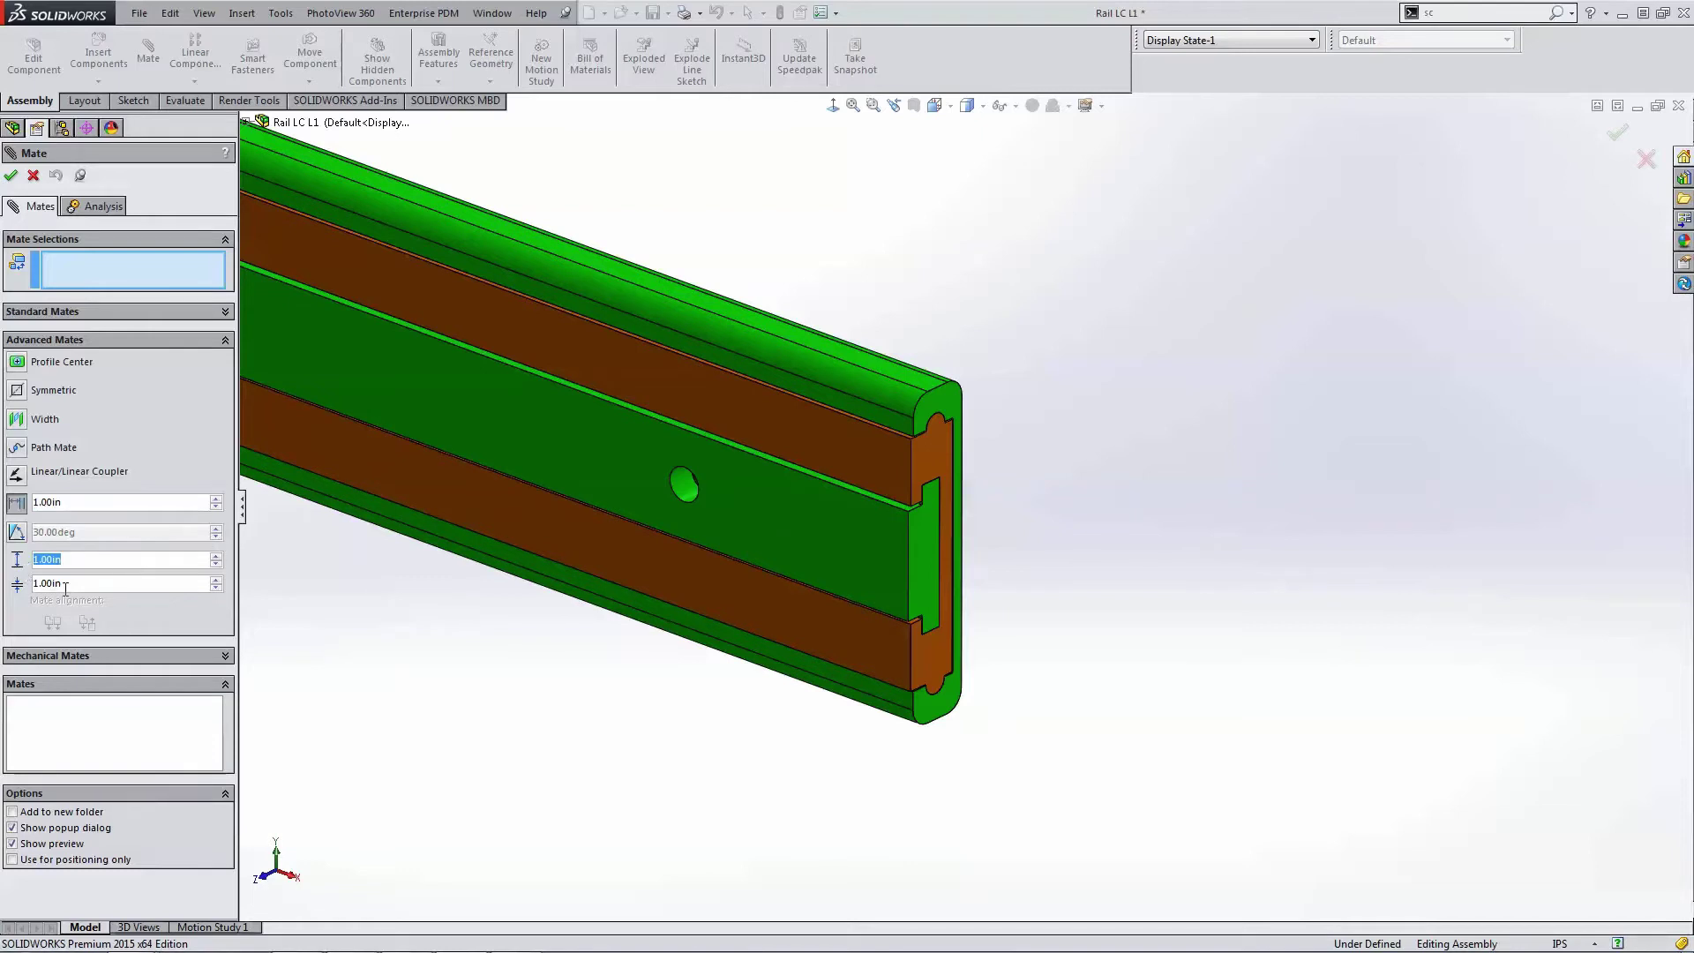
pyautogui.write('5')
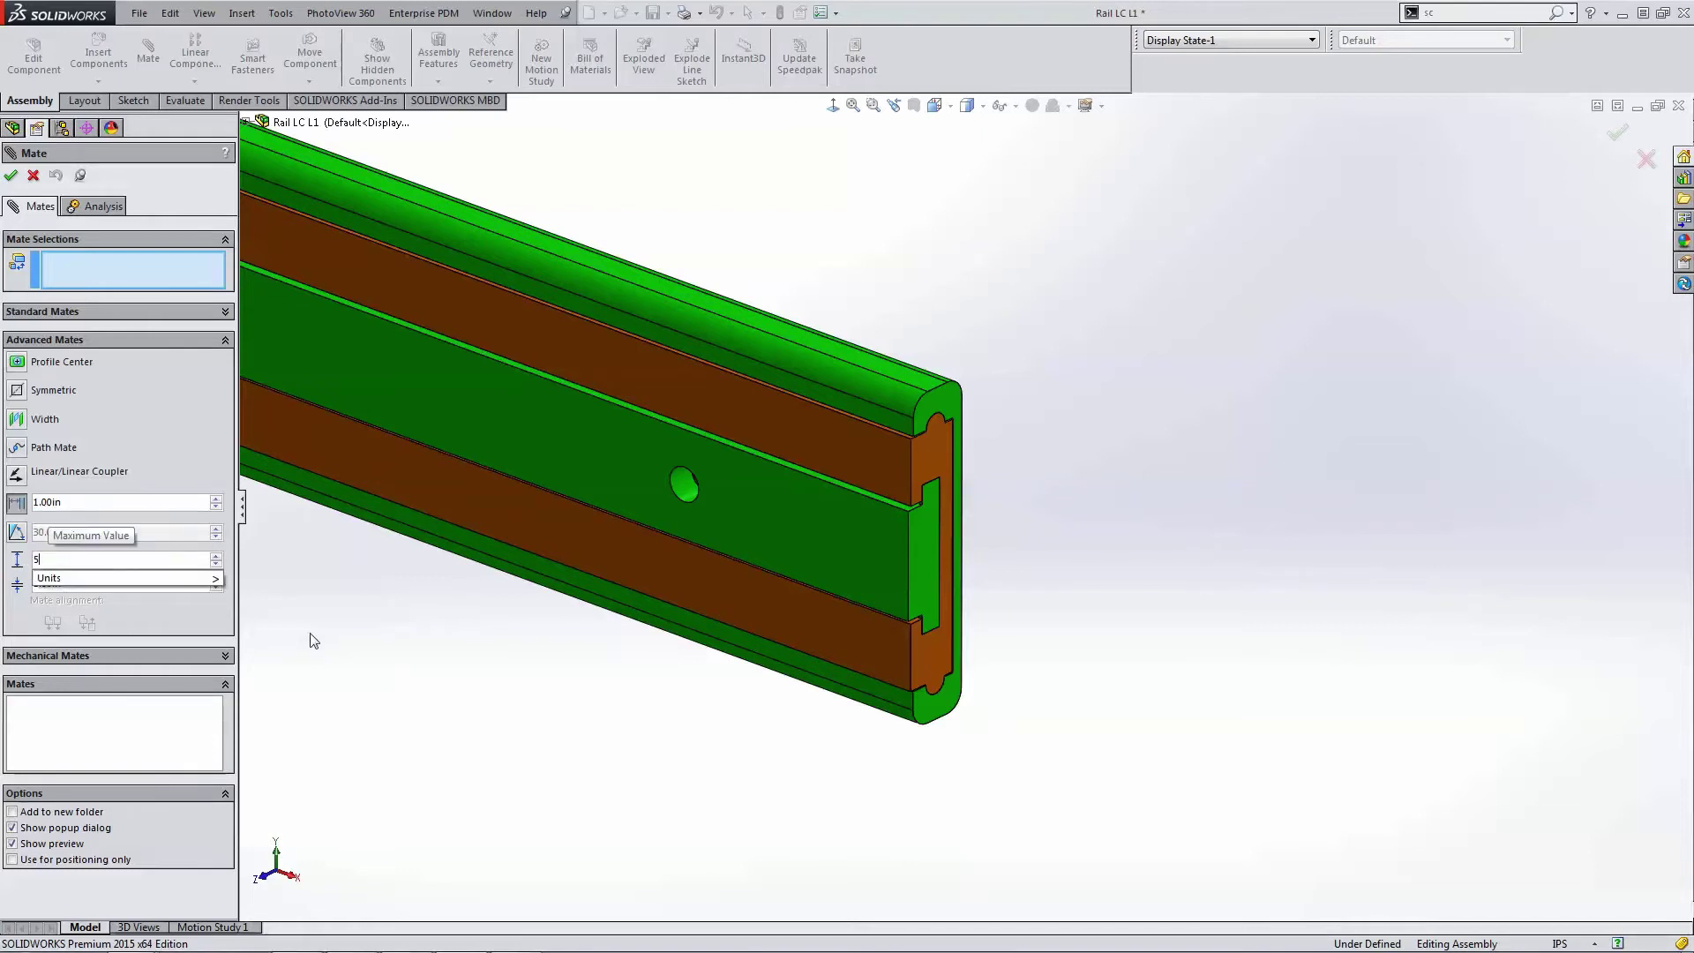
pyautogui.press('Return')
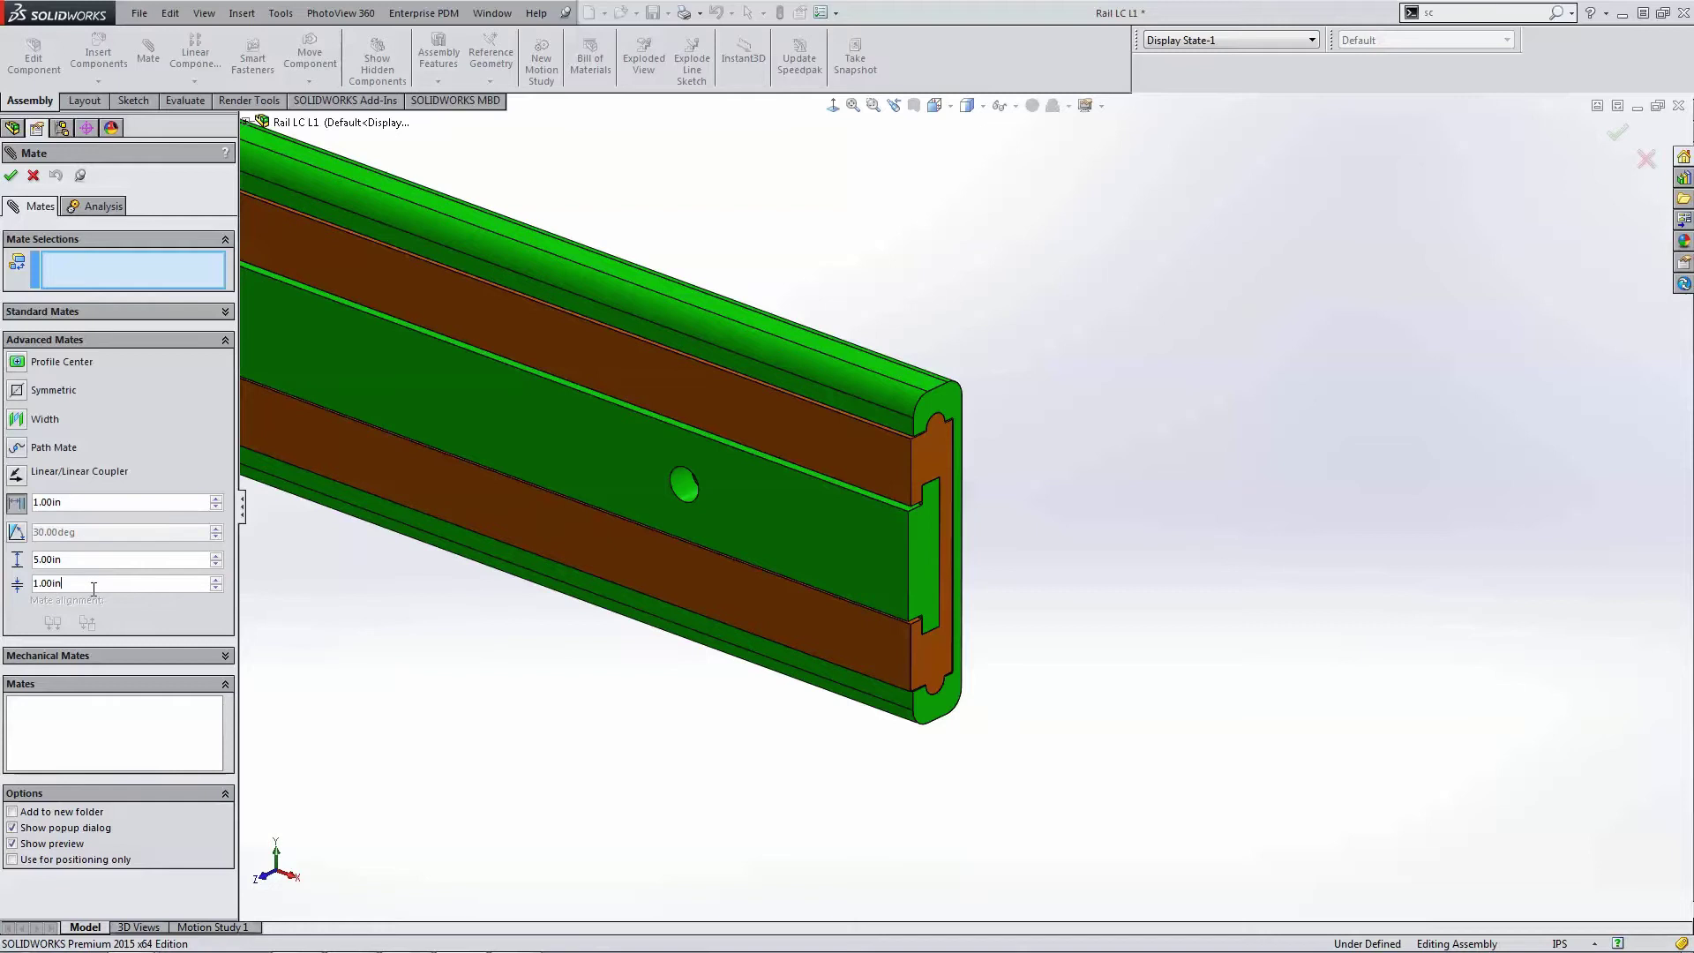
pyautogui.moveTo(94, 586); pyautogui.dragTo(1, 592)
pyautogui.write('0')
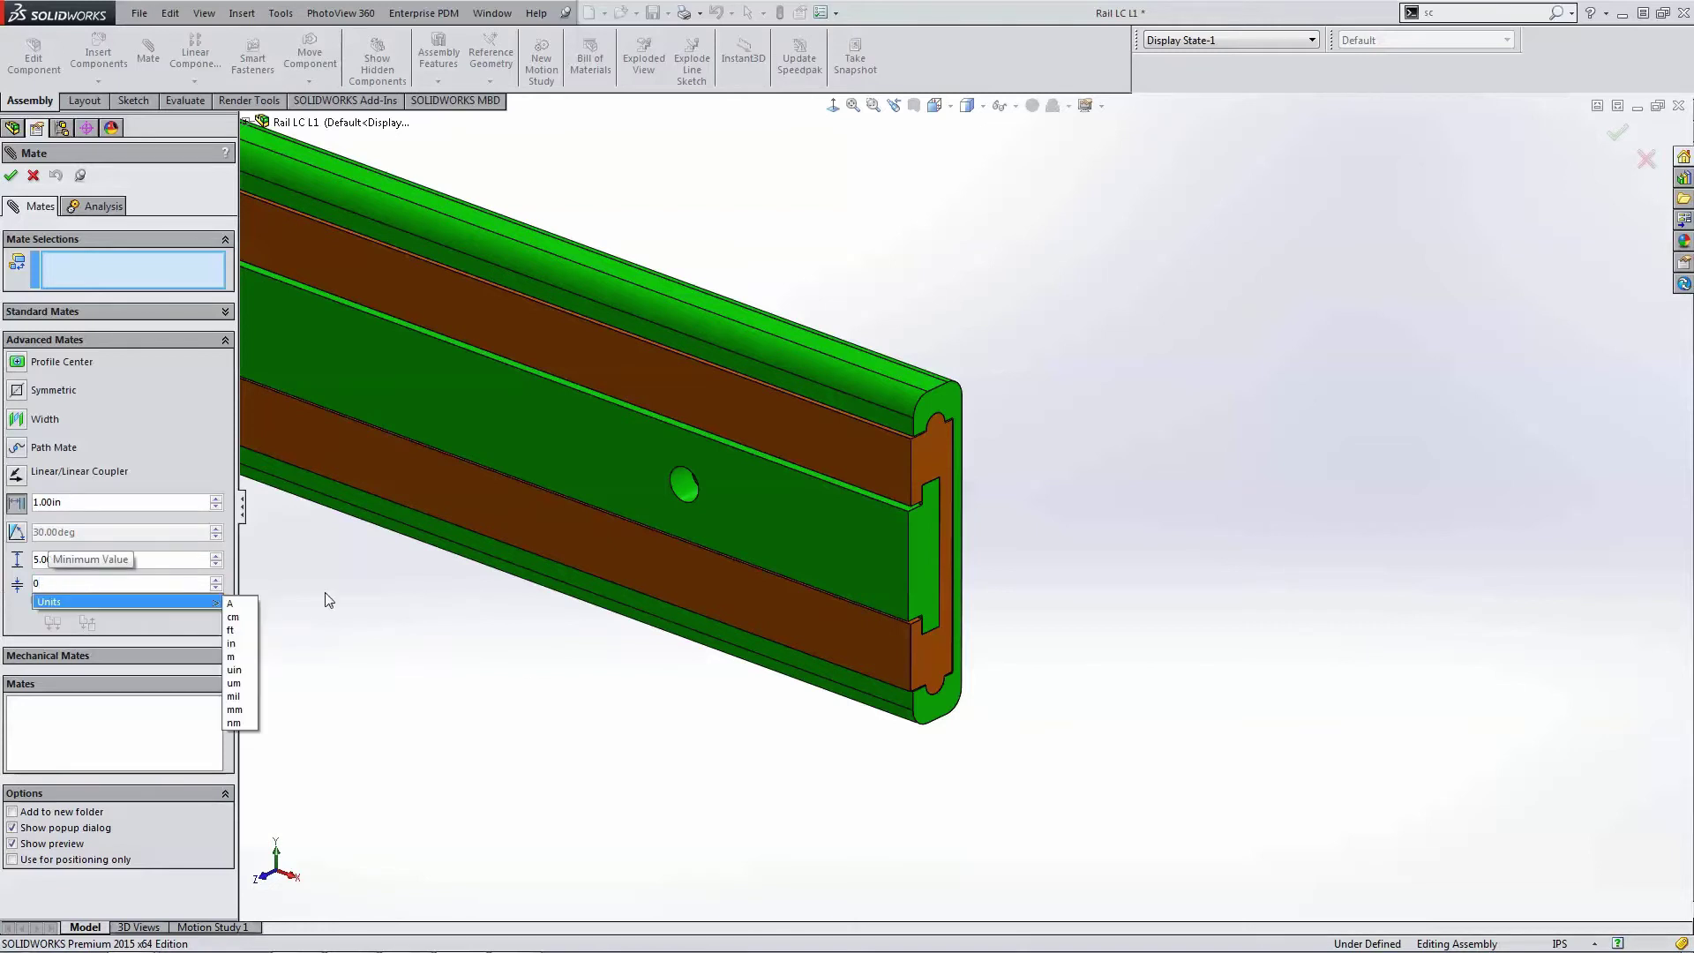
pyautogui.press('Return')
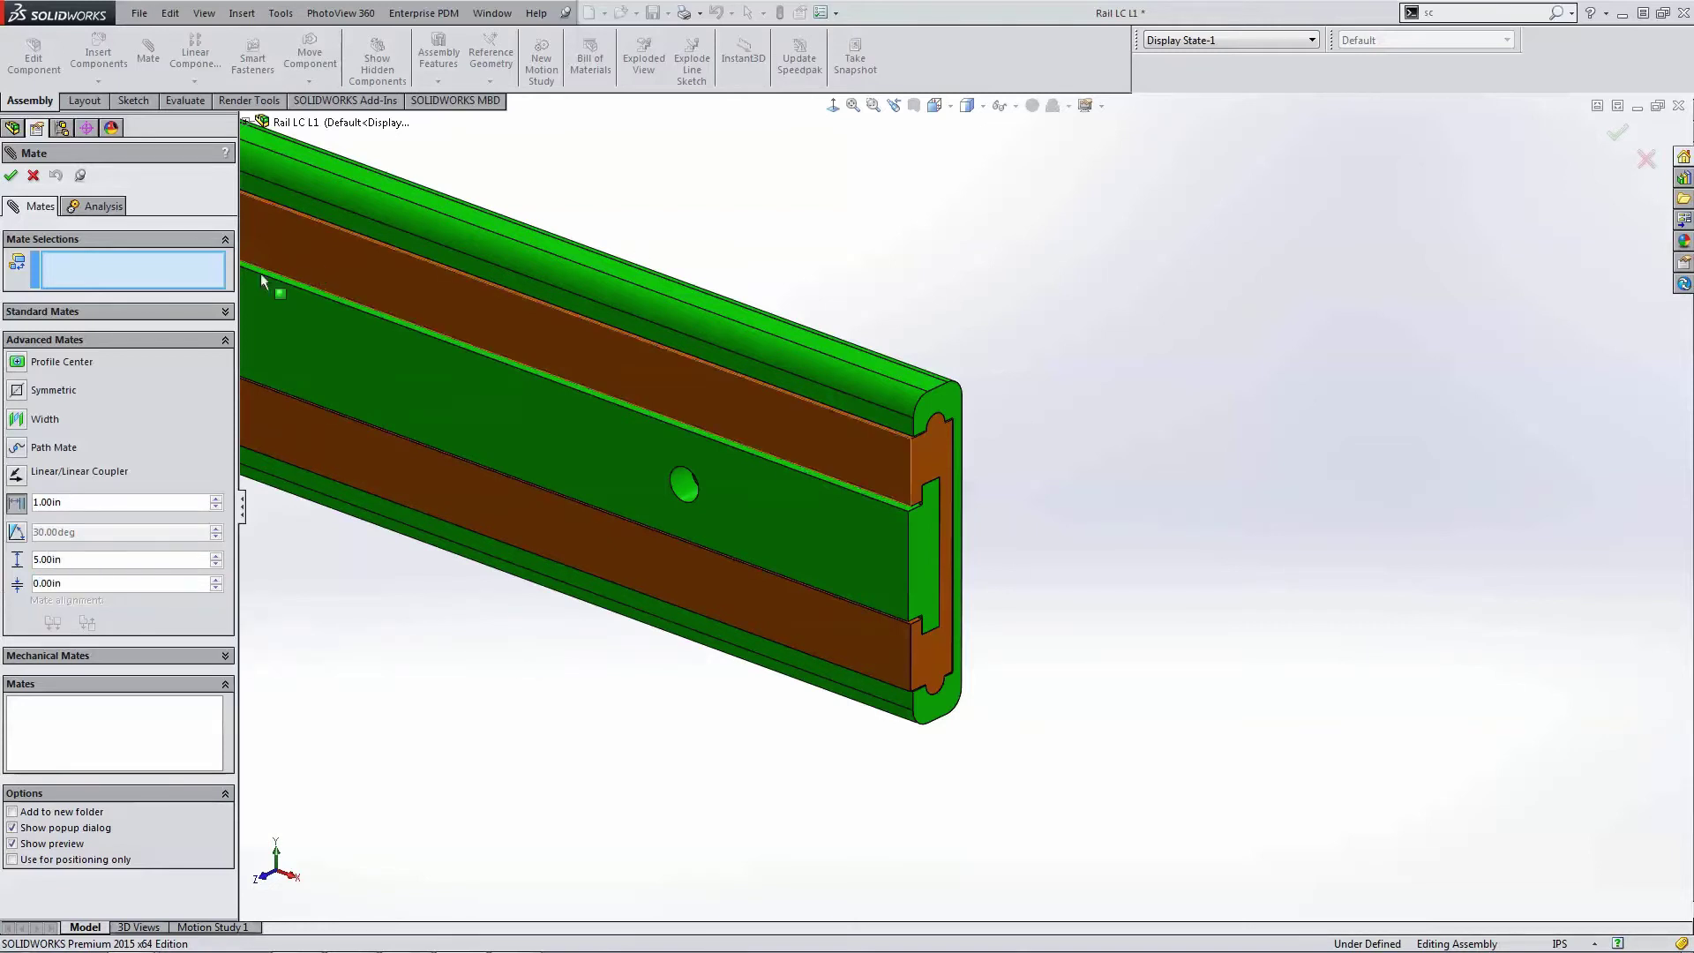
# Step: Pick the two rail end faces and accept the LimitDistance2 mate
pyautogui.click(933, 444)
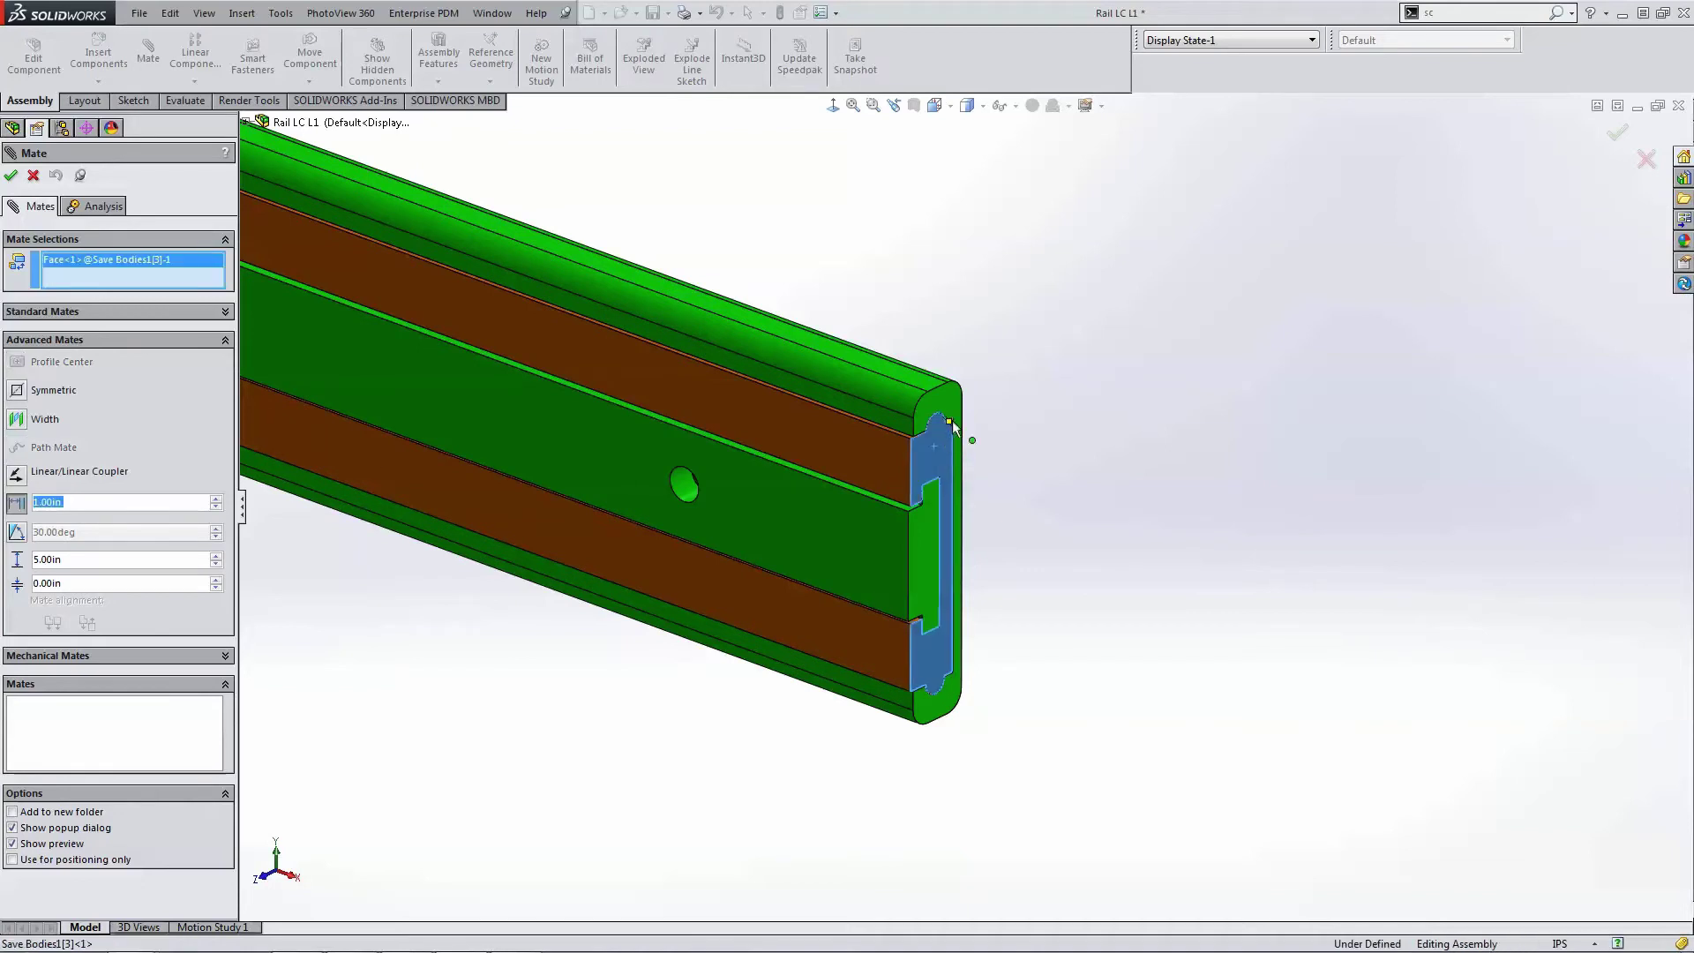
pyautogui.click(952, 411)
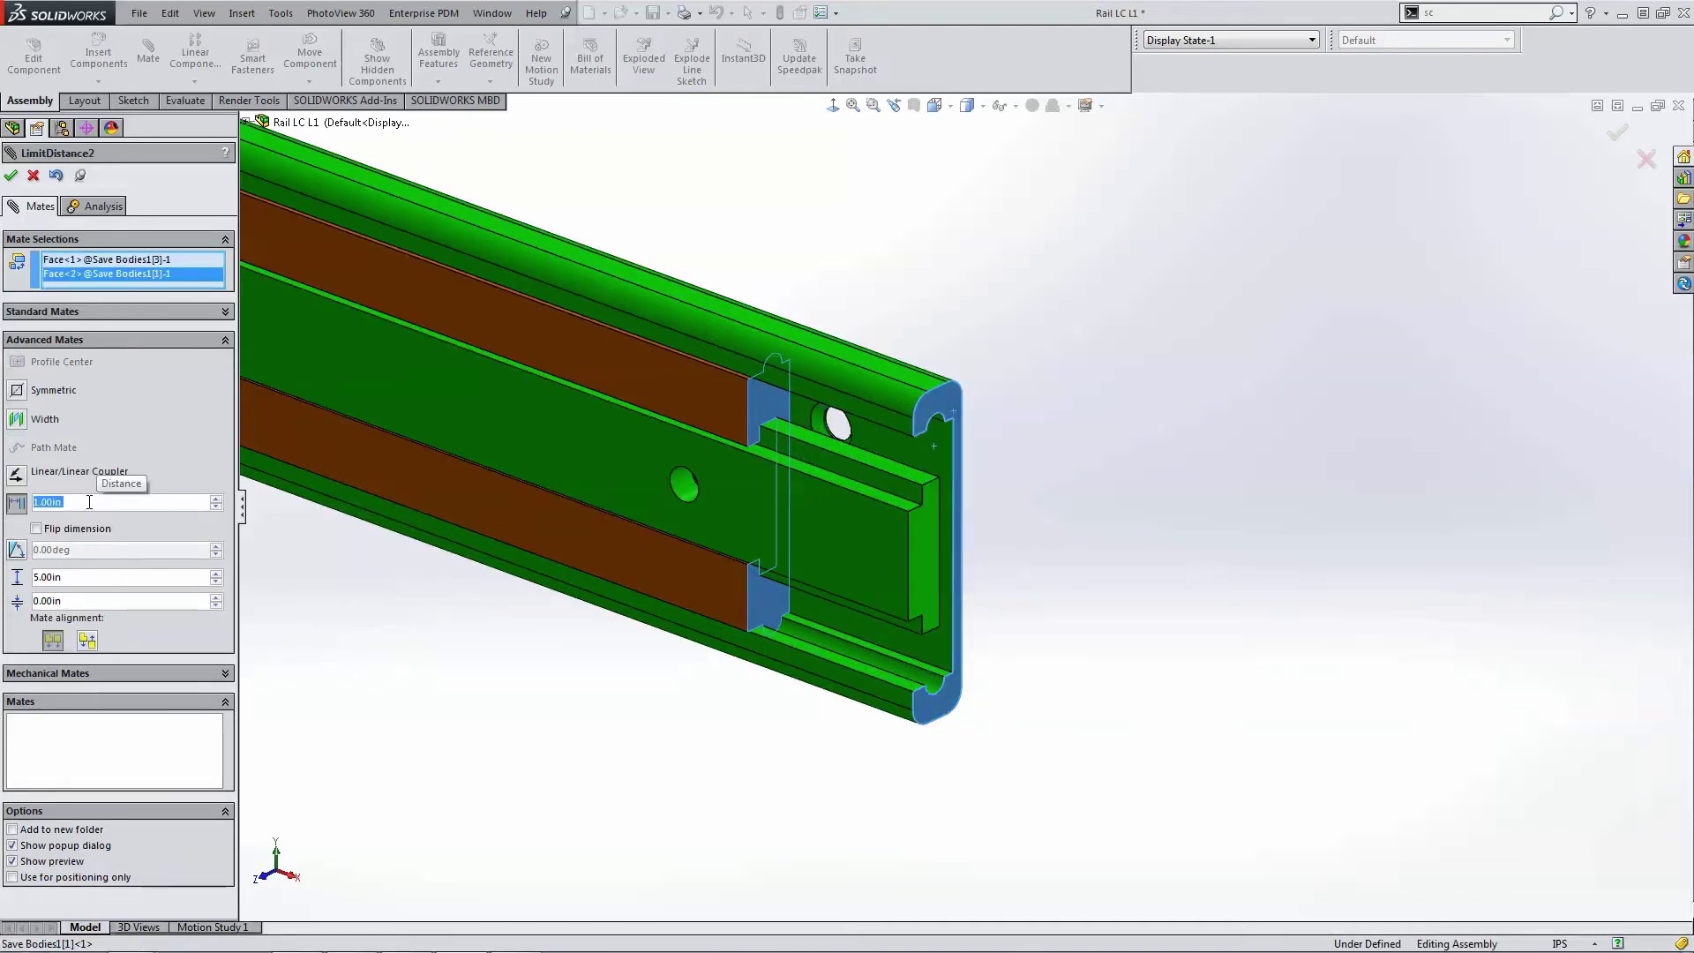
pyautogui.click(89, 600)
pyautogui.click(11, 175)
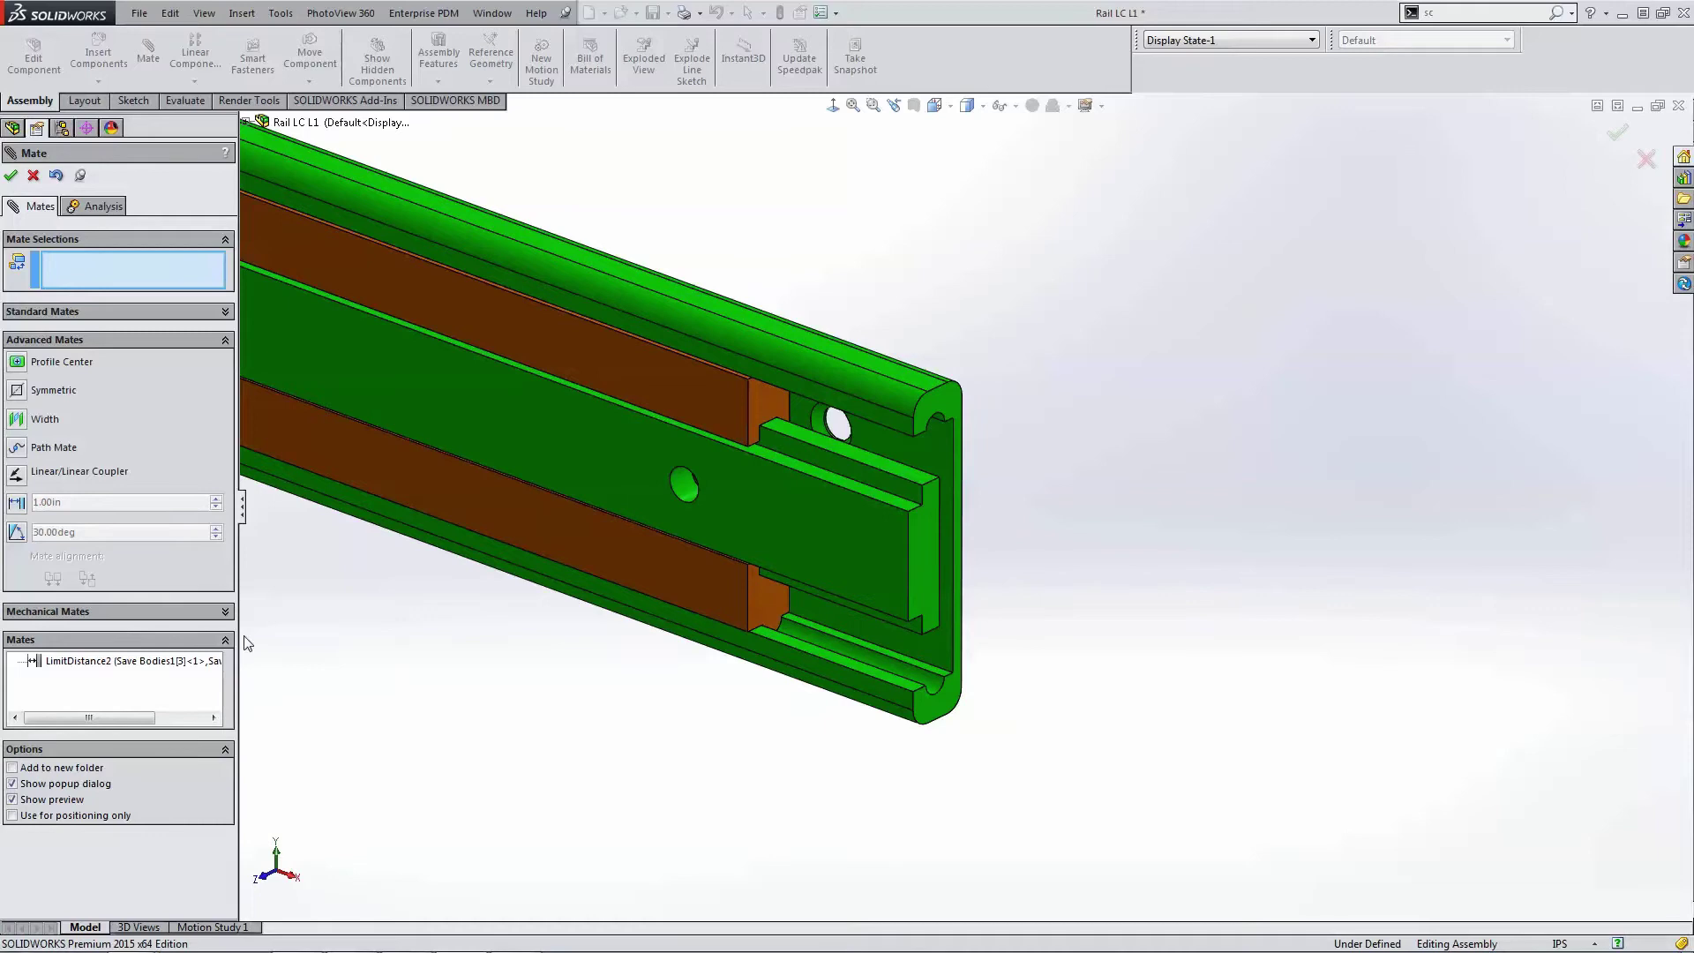
# Step: Edit LimitDistance2 to a 0.00in distance and accept it
pyautogui.click(88, 661)
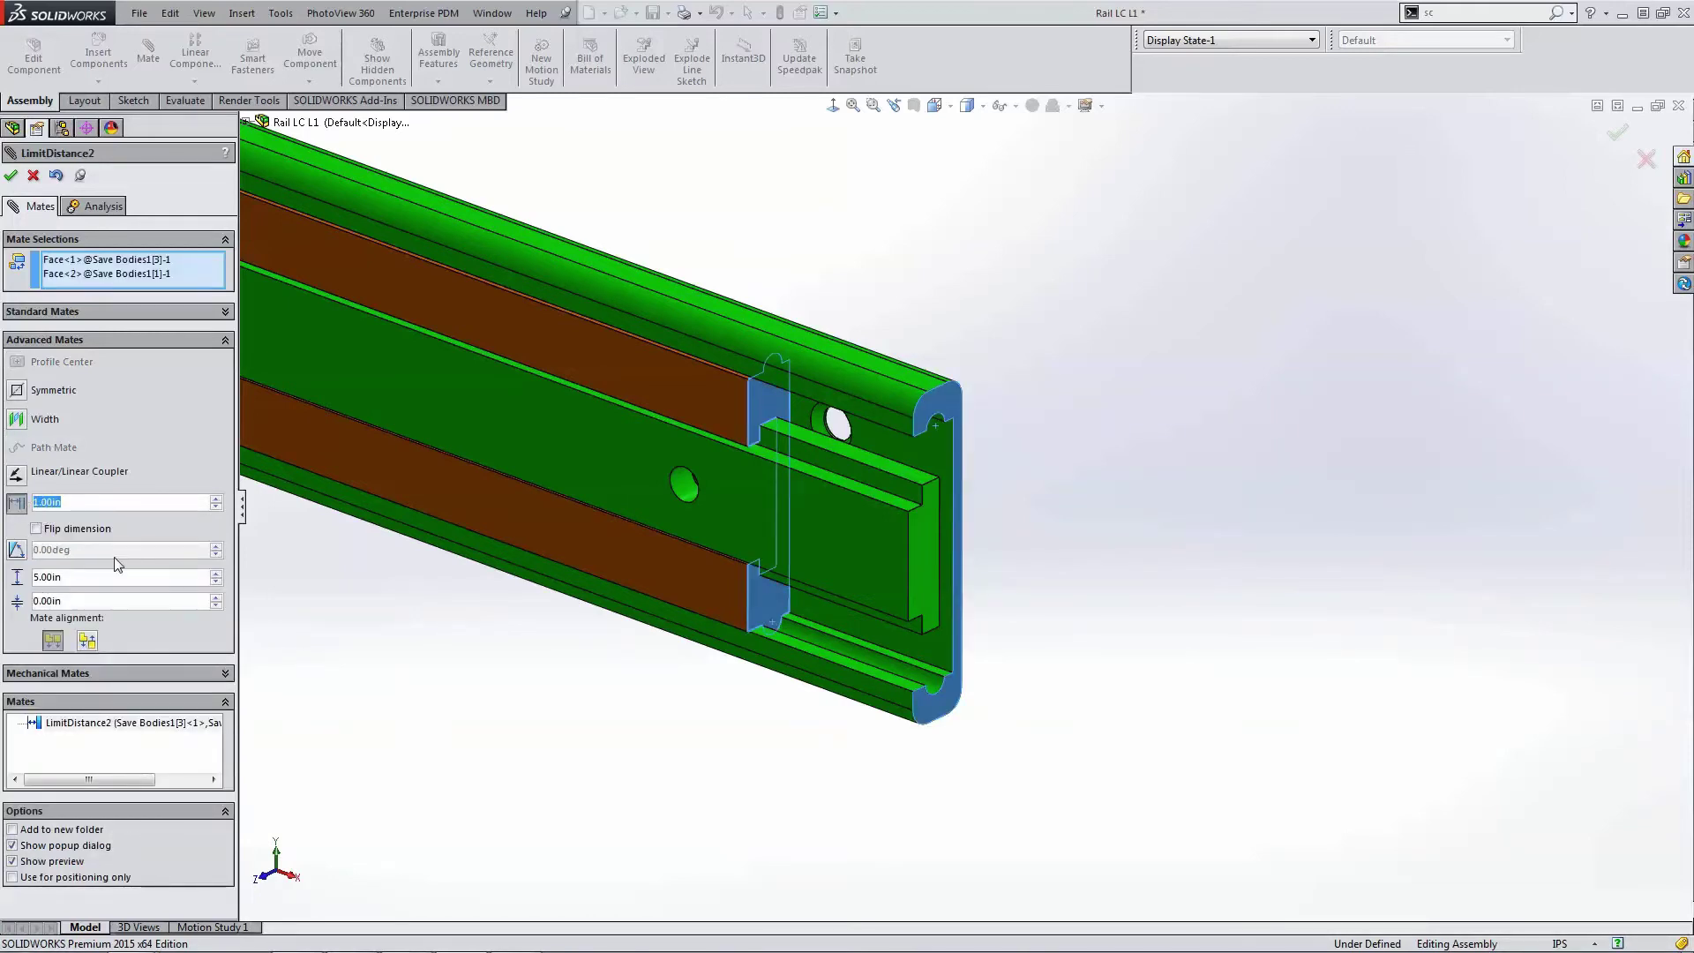
pyautogui.write('0')
pyautogui.press('Return')
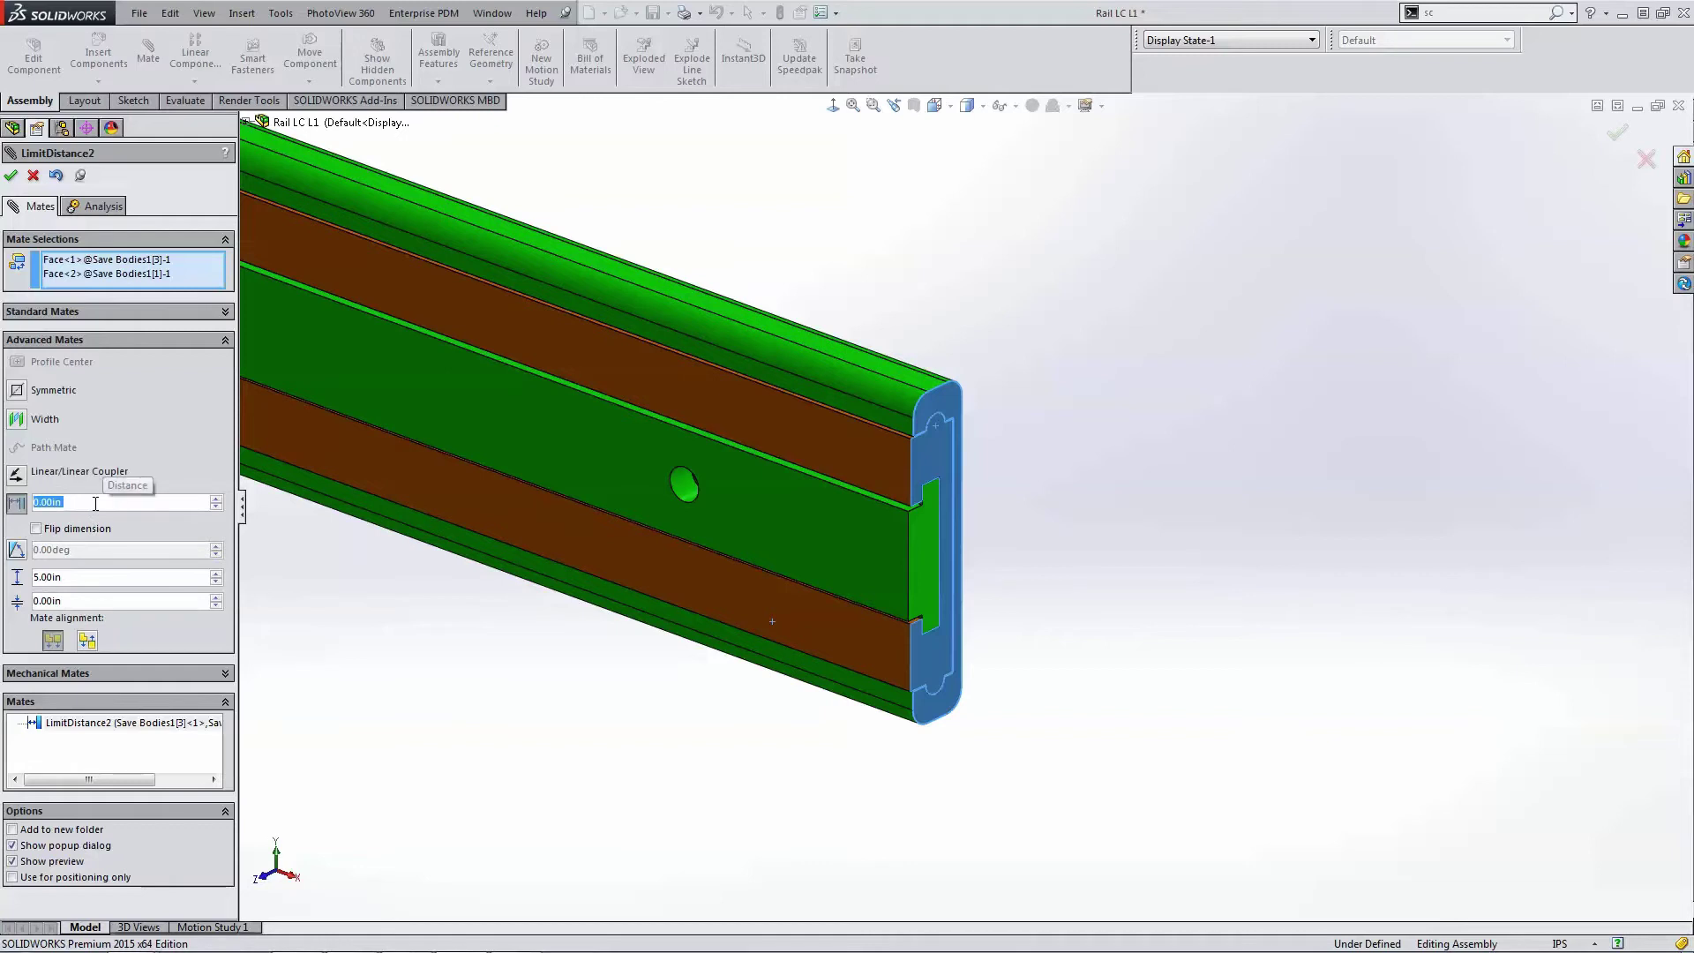
pyautogui.click(11, 176)
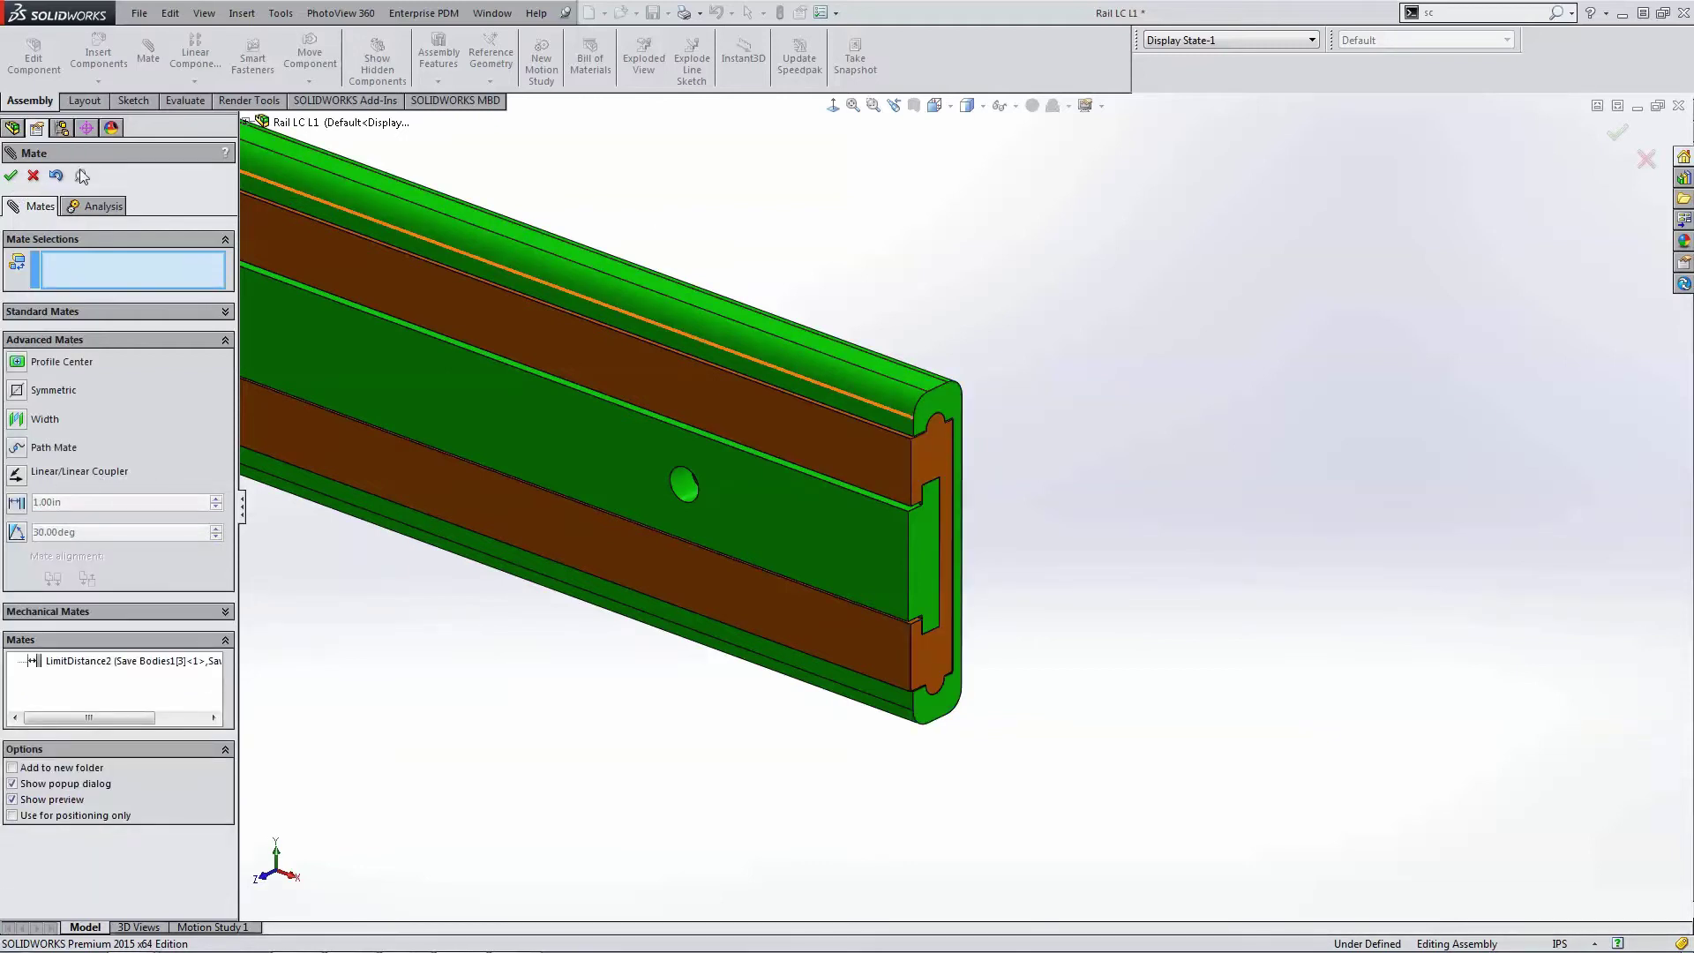
# Step: Close the mate tool and drag the inner rail to confirm its travel stays within the limits
pyautogui.click(10, 176)
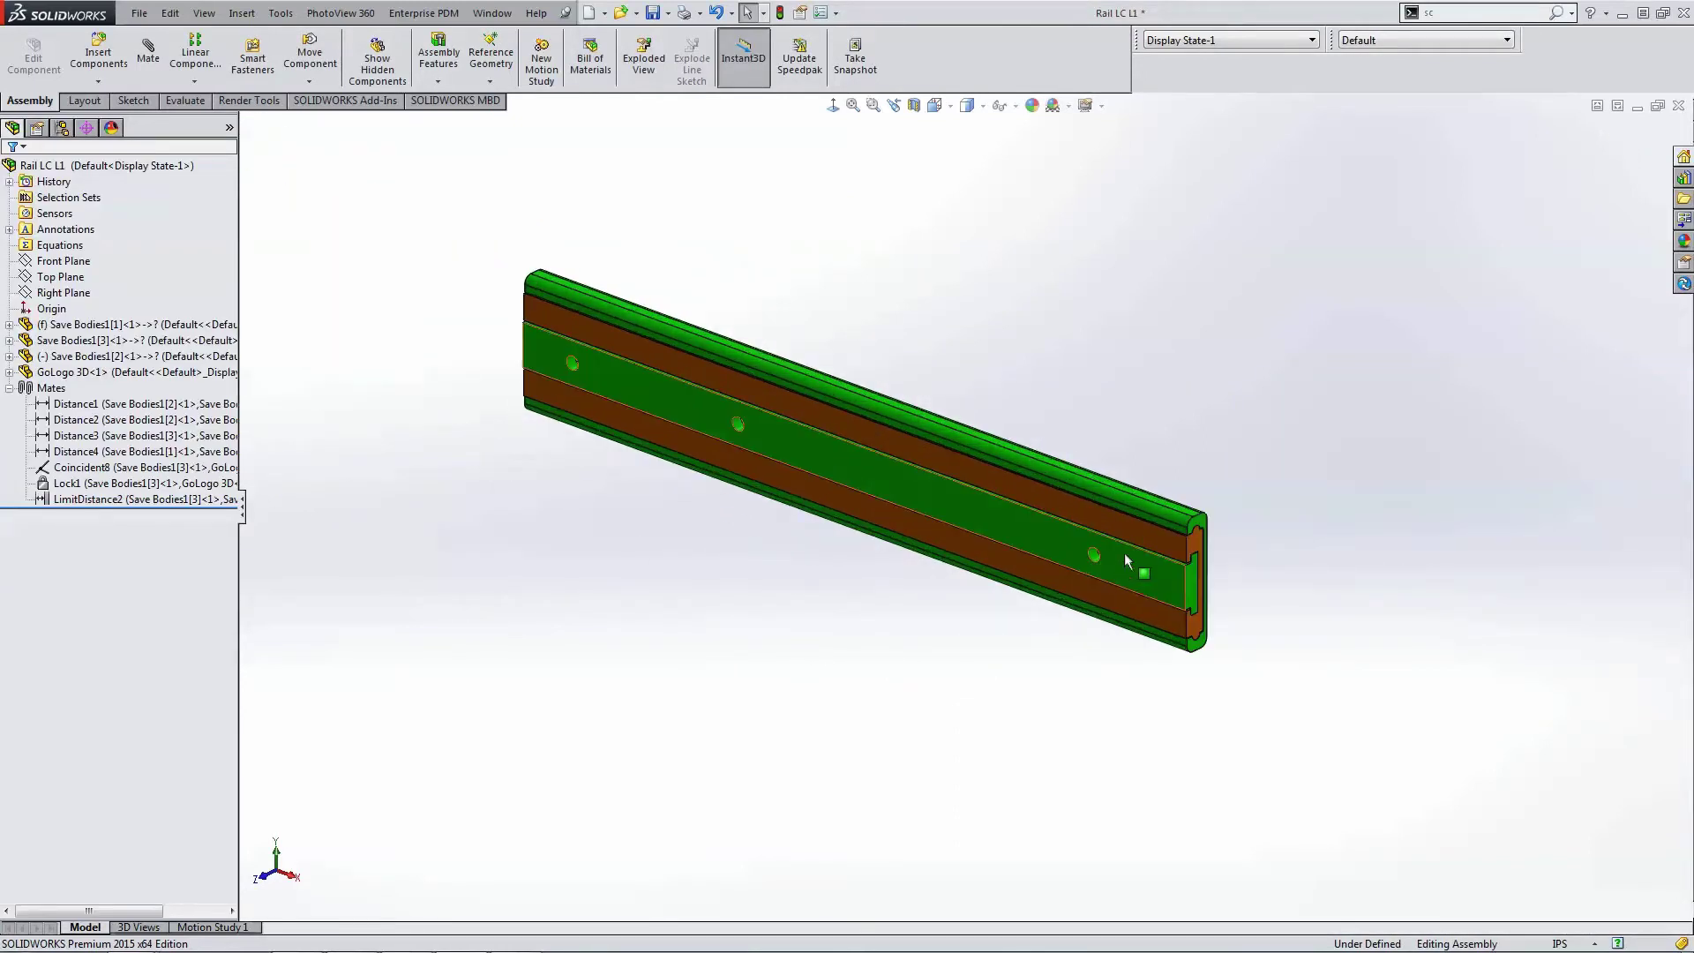
pyautogui.moveTo(1142, 574); pyautogui.dragTo(1334, 545)
pyautogui.press('Escape')
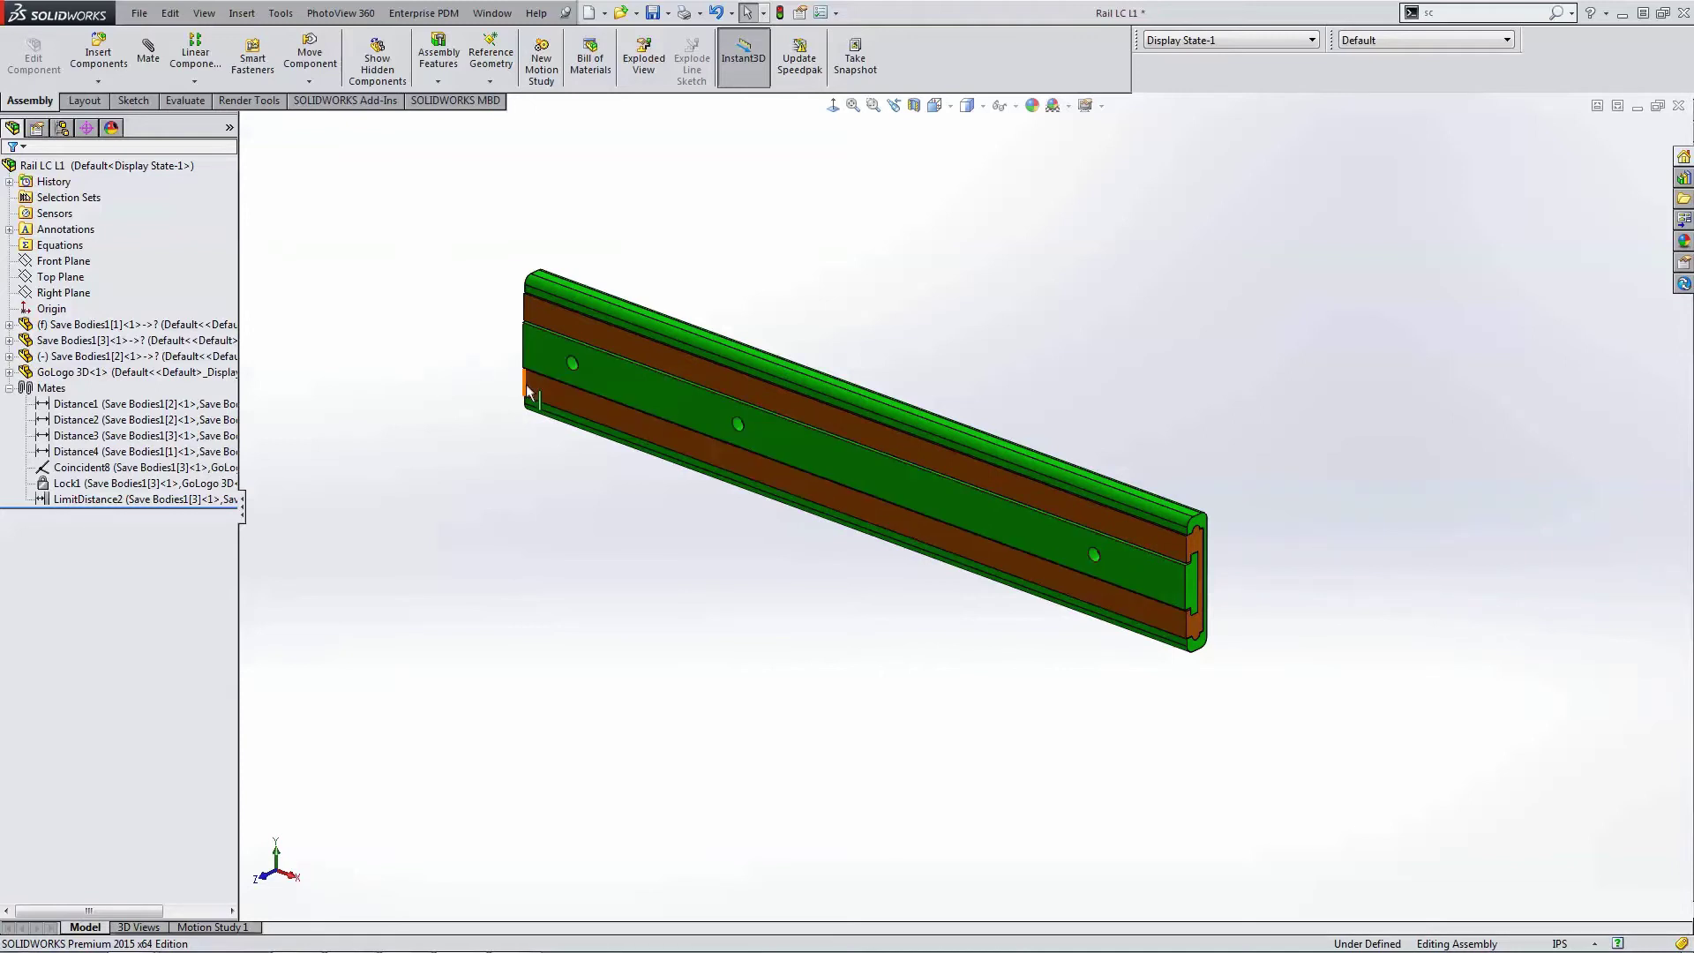
pyautogui.click(777, 500)
pyautogui.moveTo(777, 500); pyautogui.dragTo(953, 665)
pyautogui.click(802, 638)
pyautogui.moveTo(802, 637); pyautogui.dragTo(956, 574, button='middle')
pyautogui.scroll(-4, 596, 540)
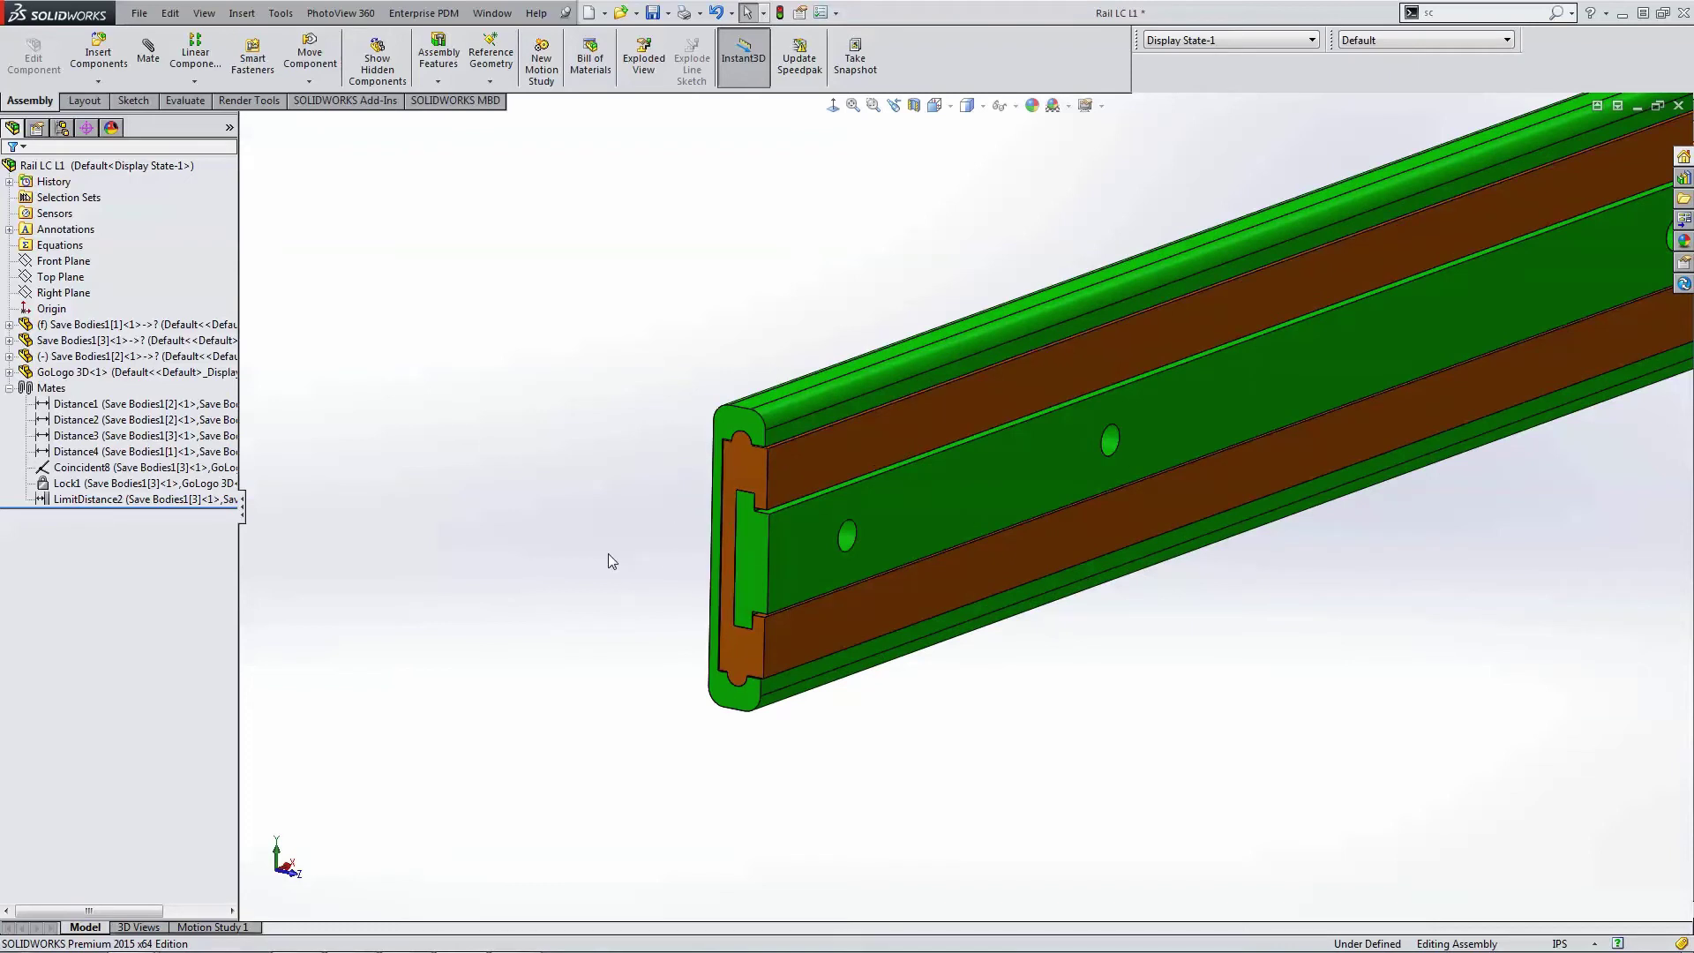
# Step: Start a new mate with the advanced Linear/Linear Coupler type
pyautogui.click(148, 53)
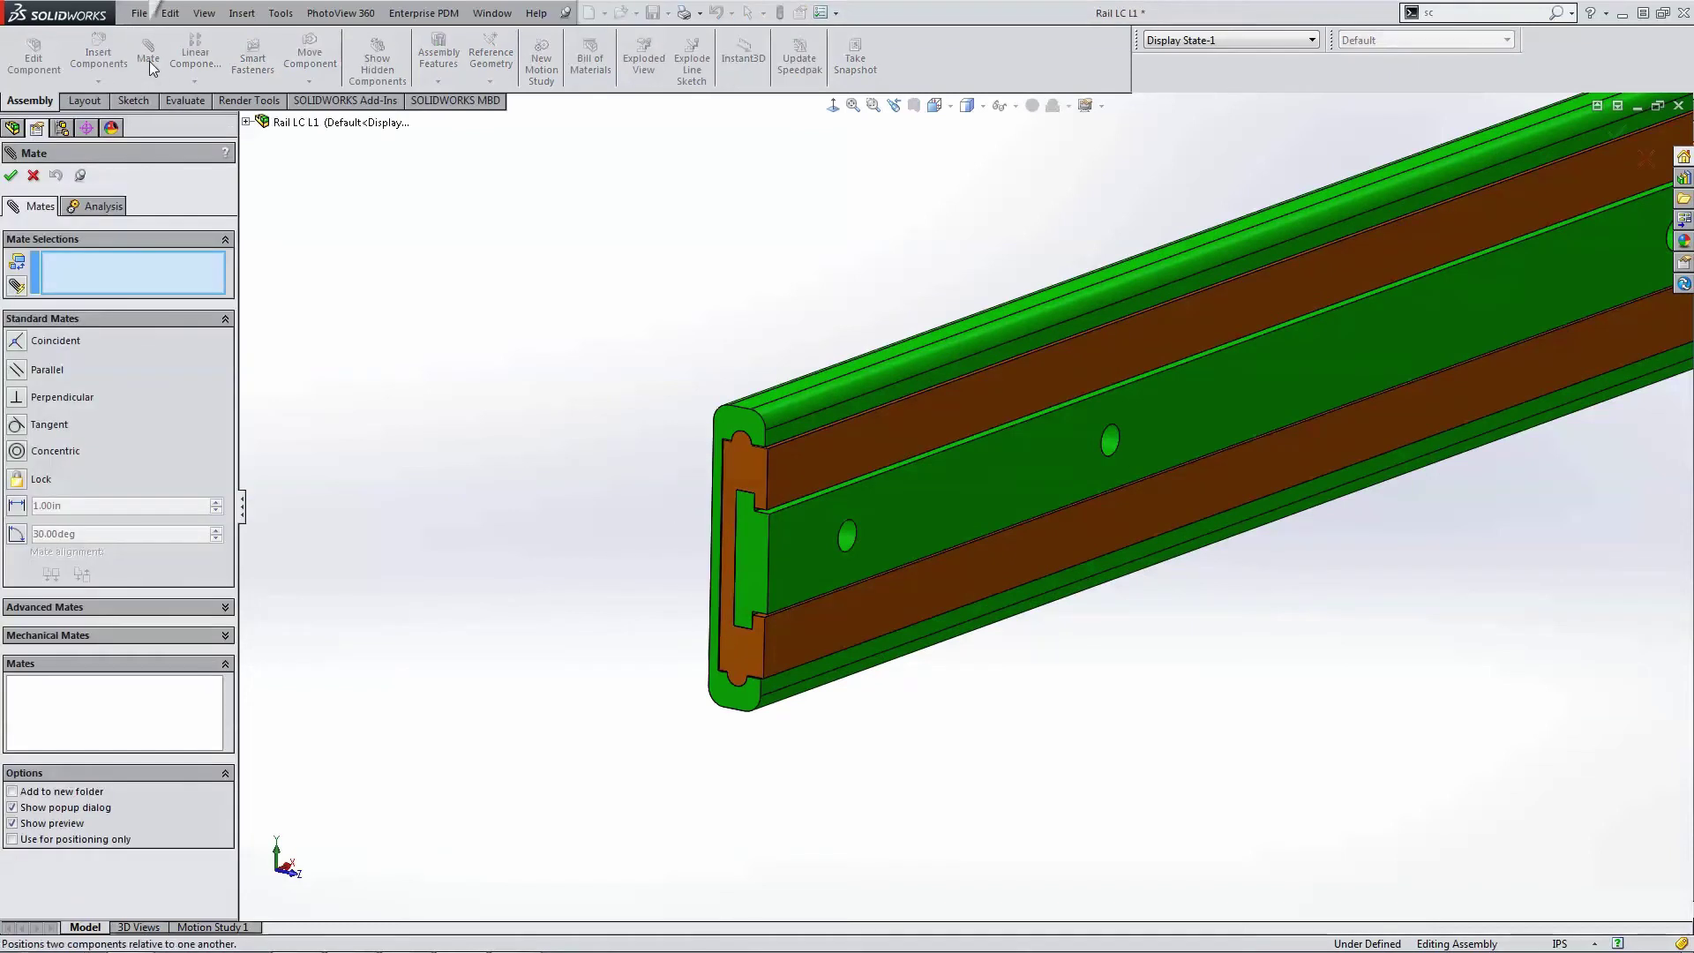
pyautogui.click(219, 609)
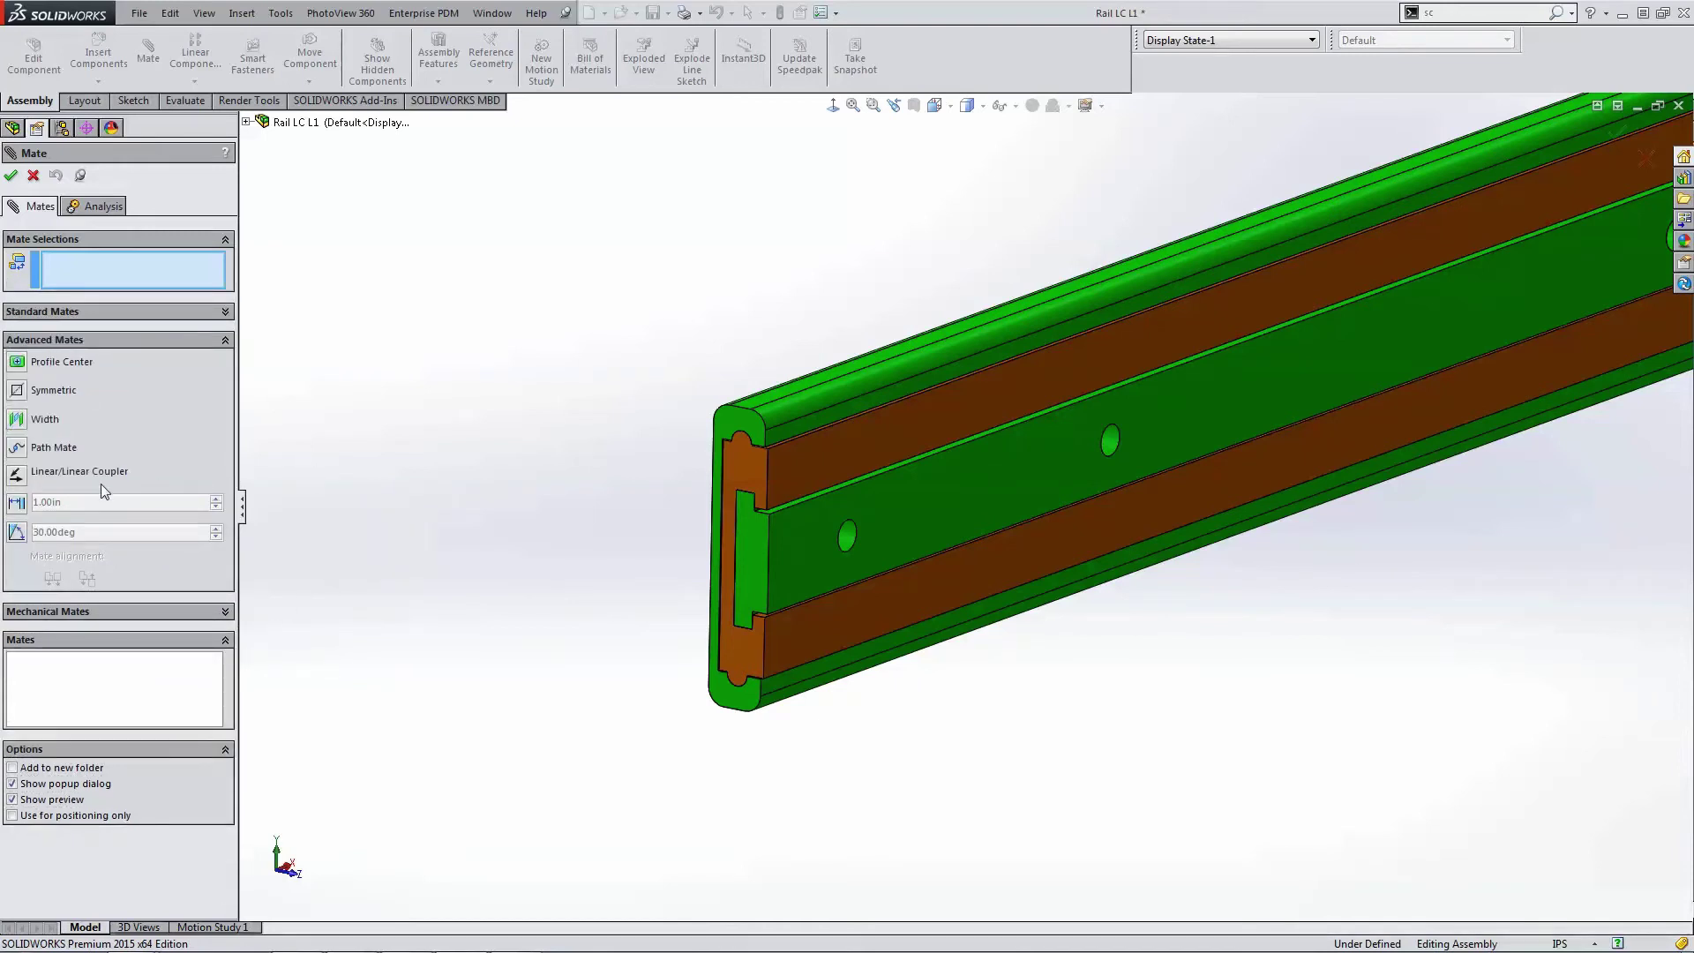
pyautogui.click(16, 476)
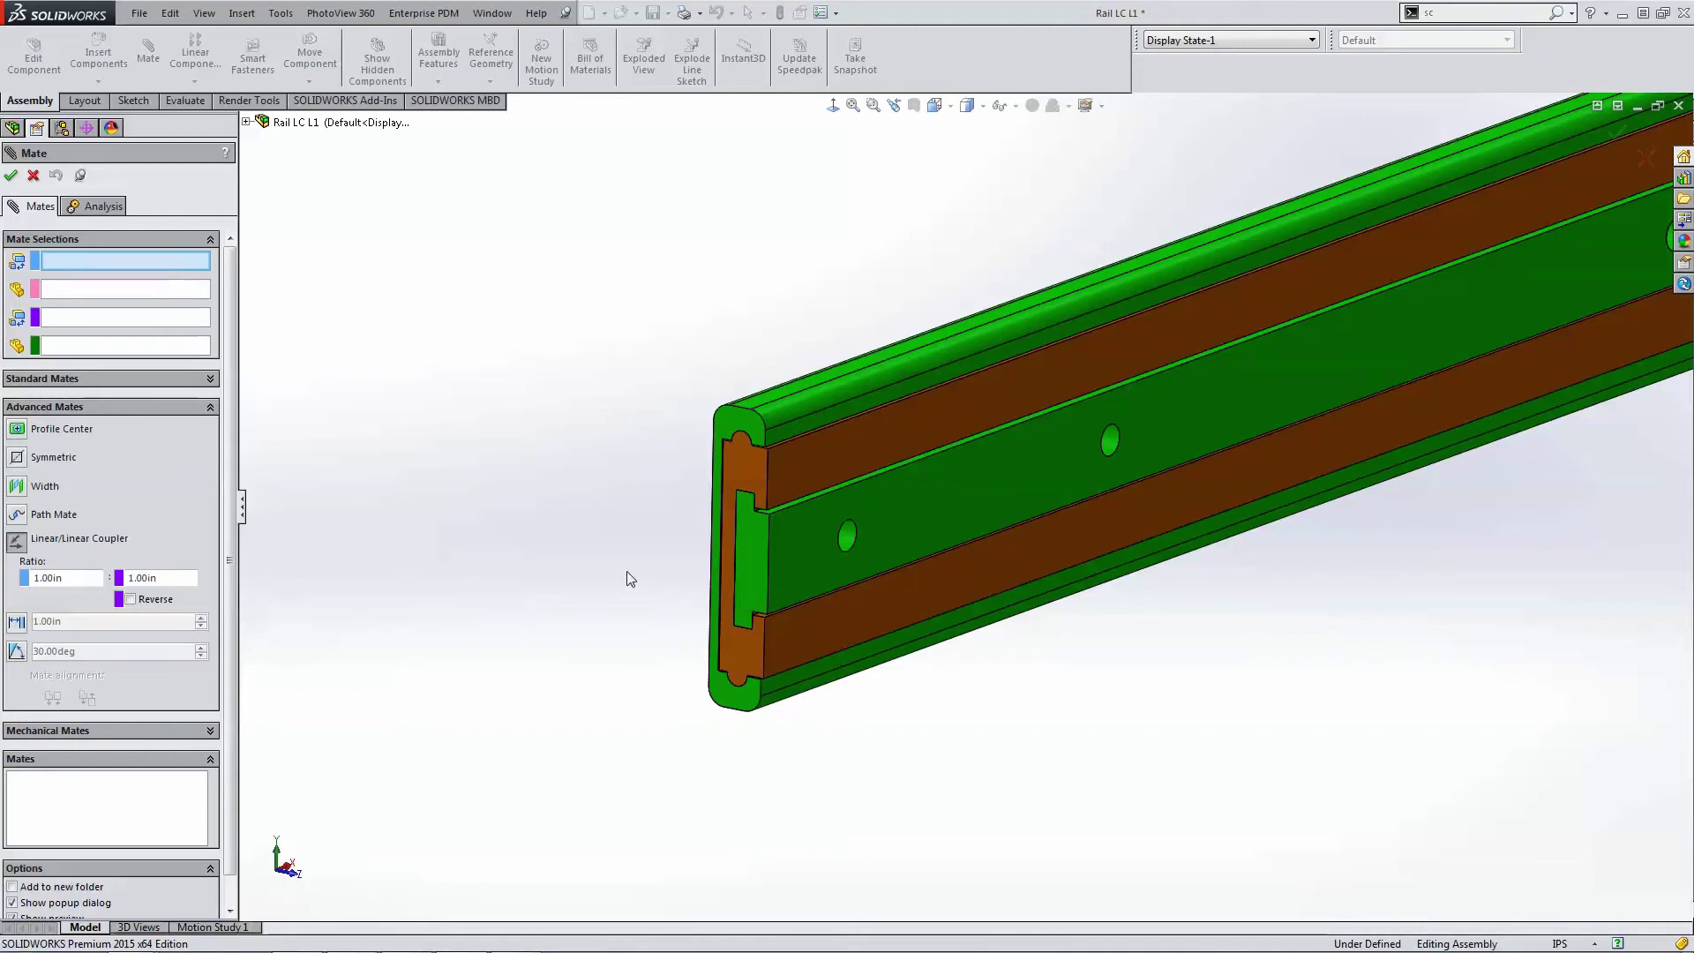
# Step: Couple the slot face and rail end face at a 2:1 ratio as Linear/Linear Coupler2
pyautogui.click(753, 557)
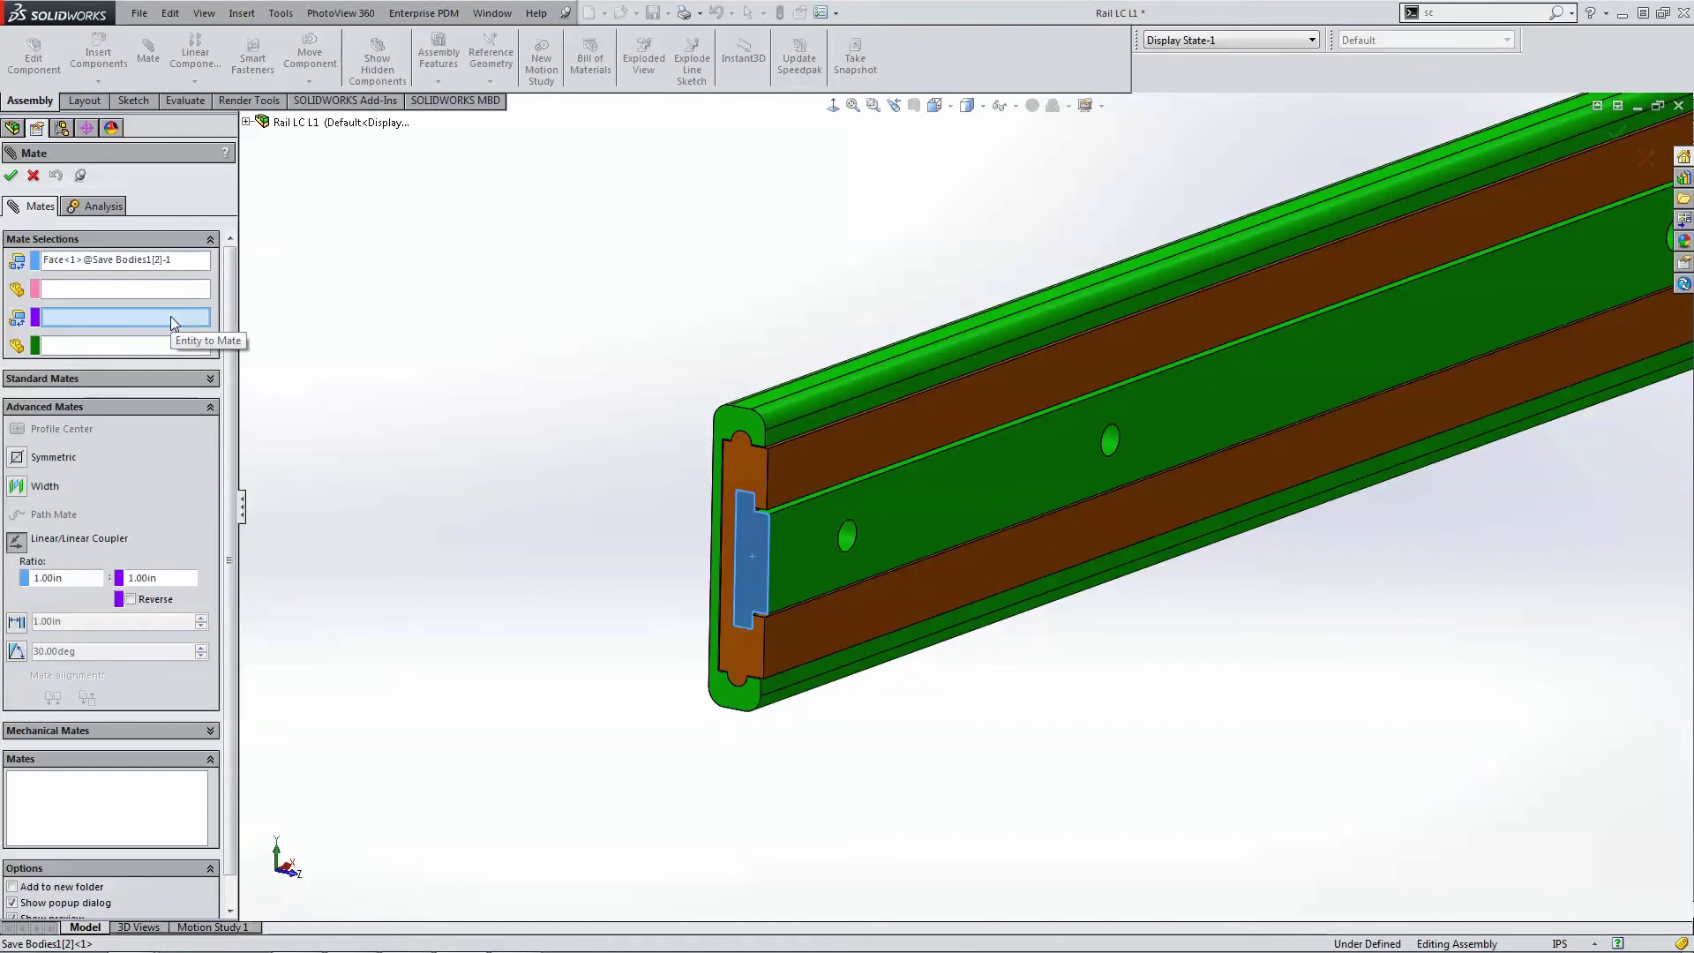
pyautogui.click(748, 462)
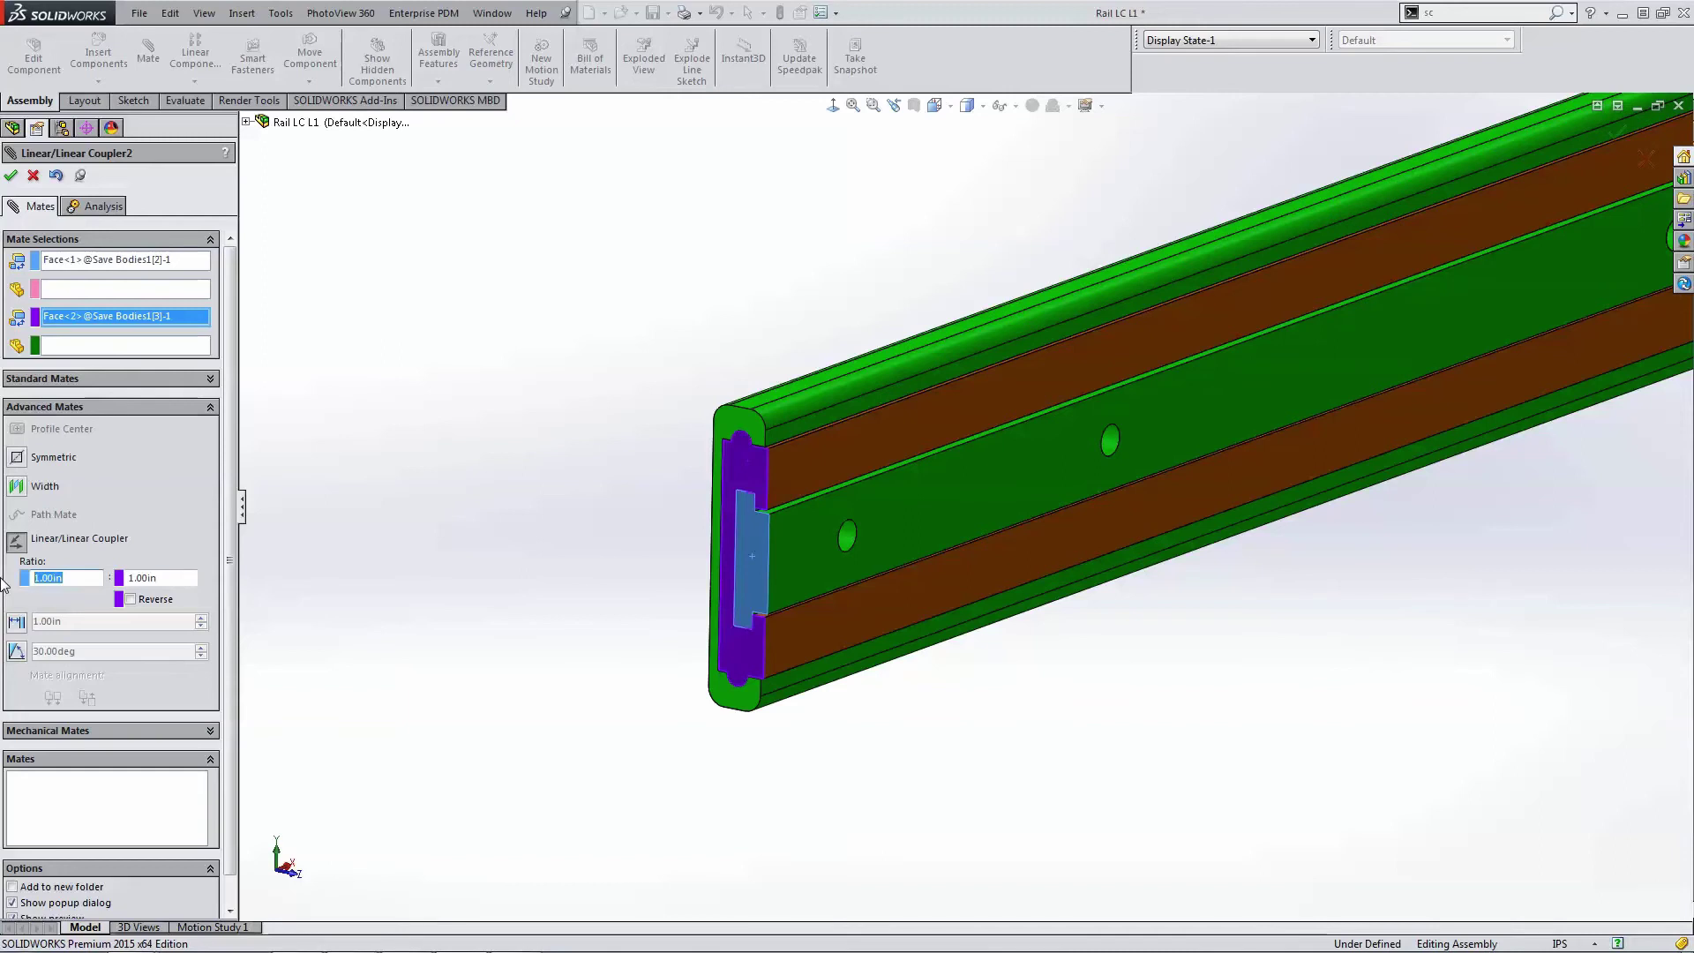
pyautogui.write('2')
pyautogui.click(11, 176)
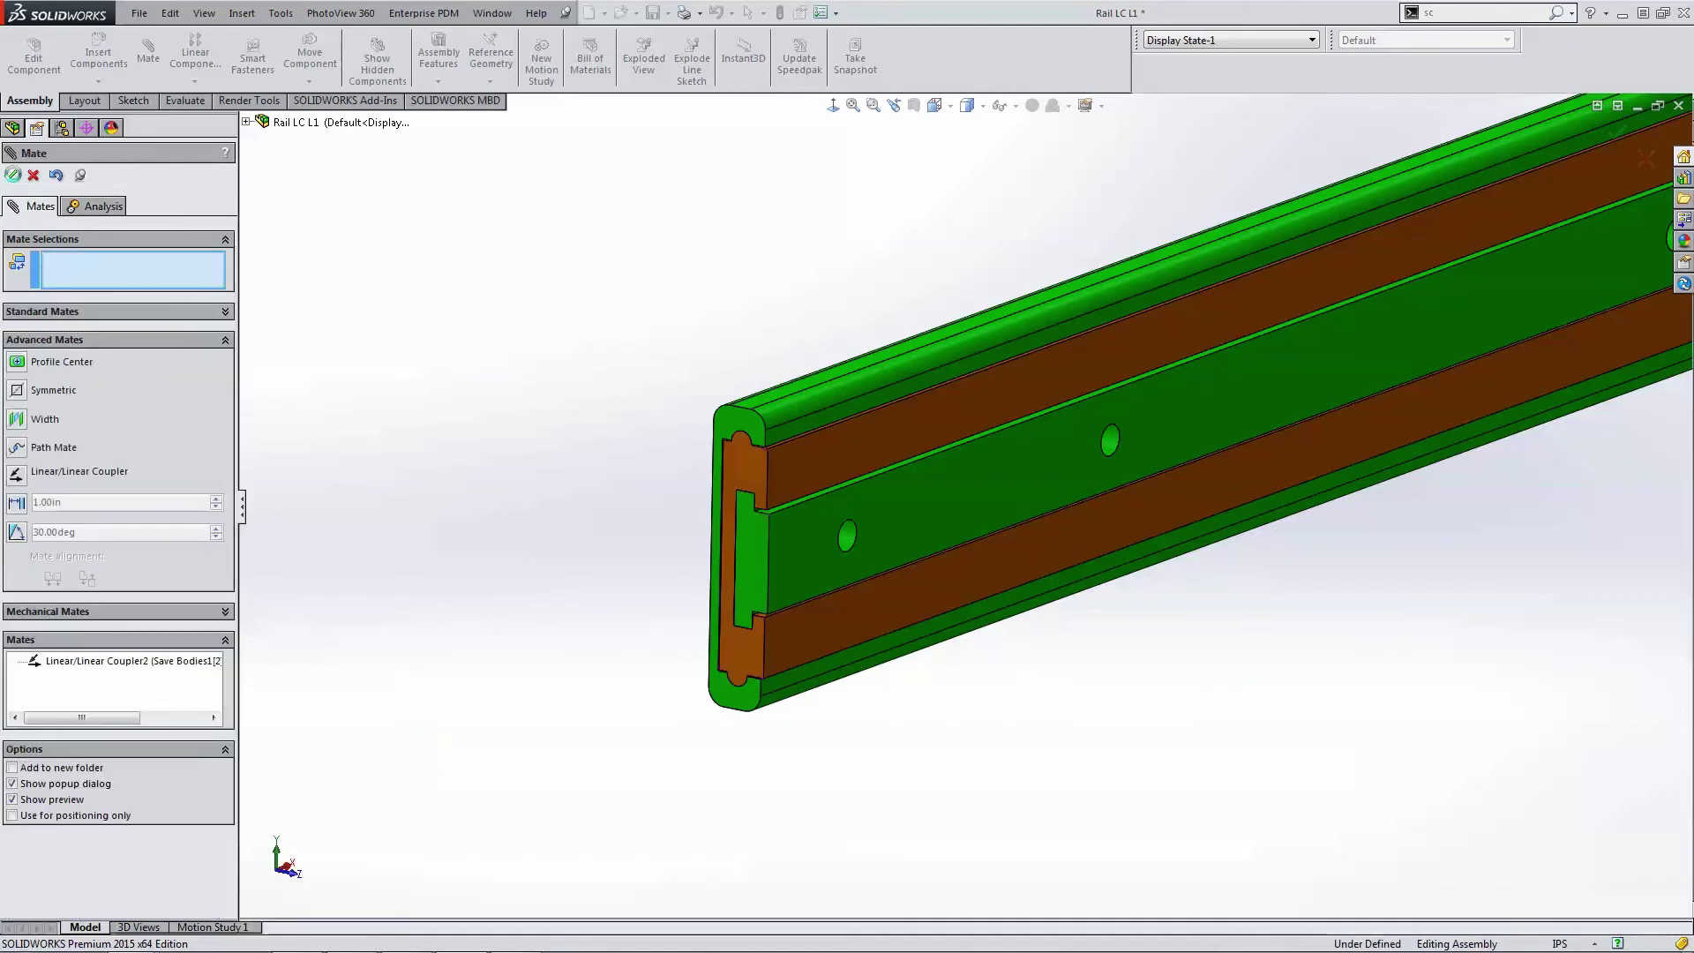
# Step: Close the Mate PropertyManager and reorient the rail to a flatter overall view
pyautogui.click(11, 176)
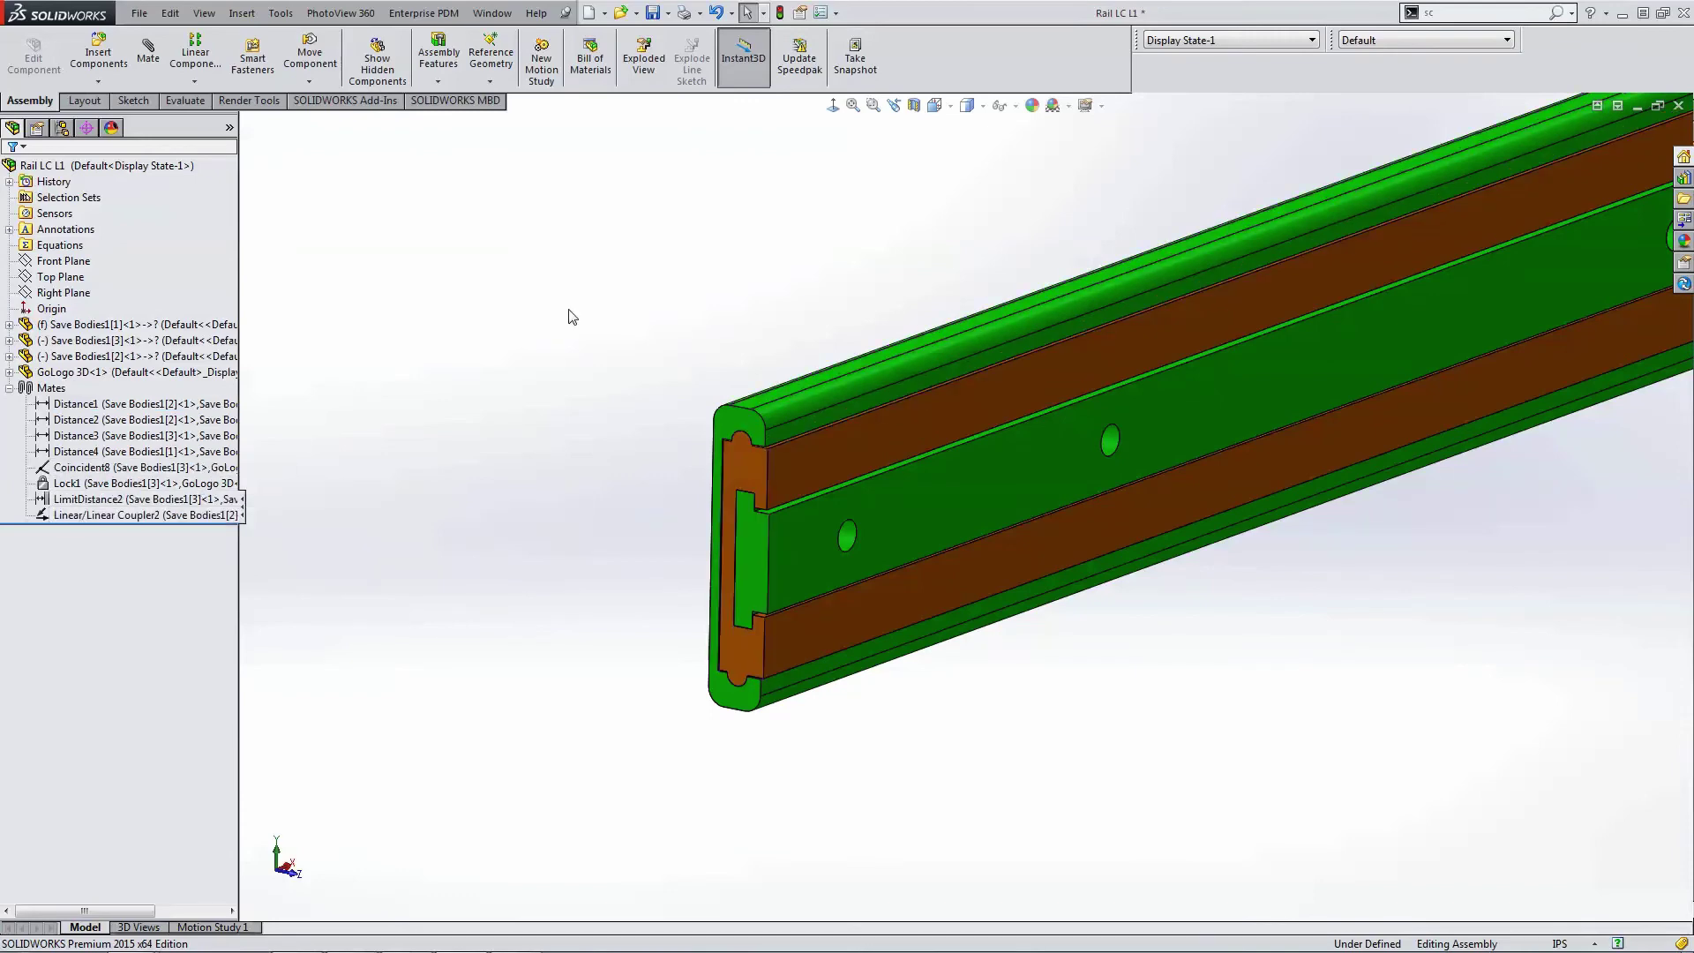
pyautogui.scroll(5, 1056, 451)
pyautogui.moveTo(1056, 451); pyautogui.dragTo(1303, 667, button='middle')
pyautogui.scroll(-4, 1147, 513)
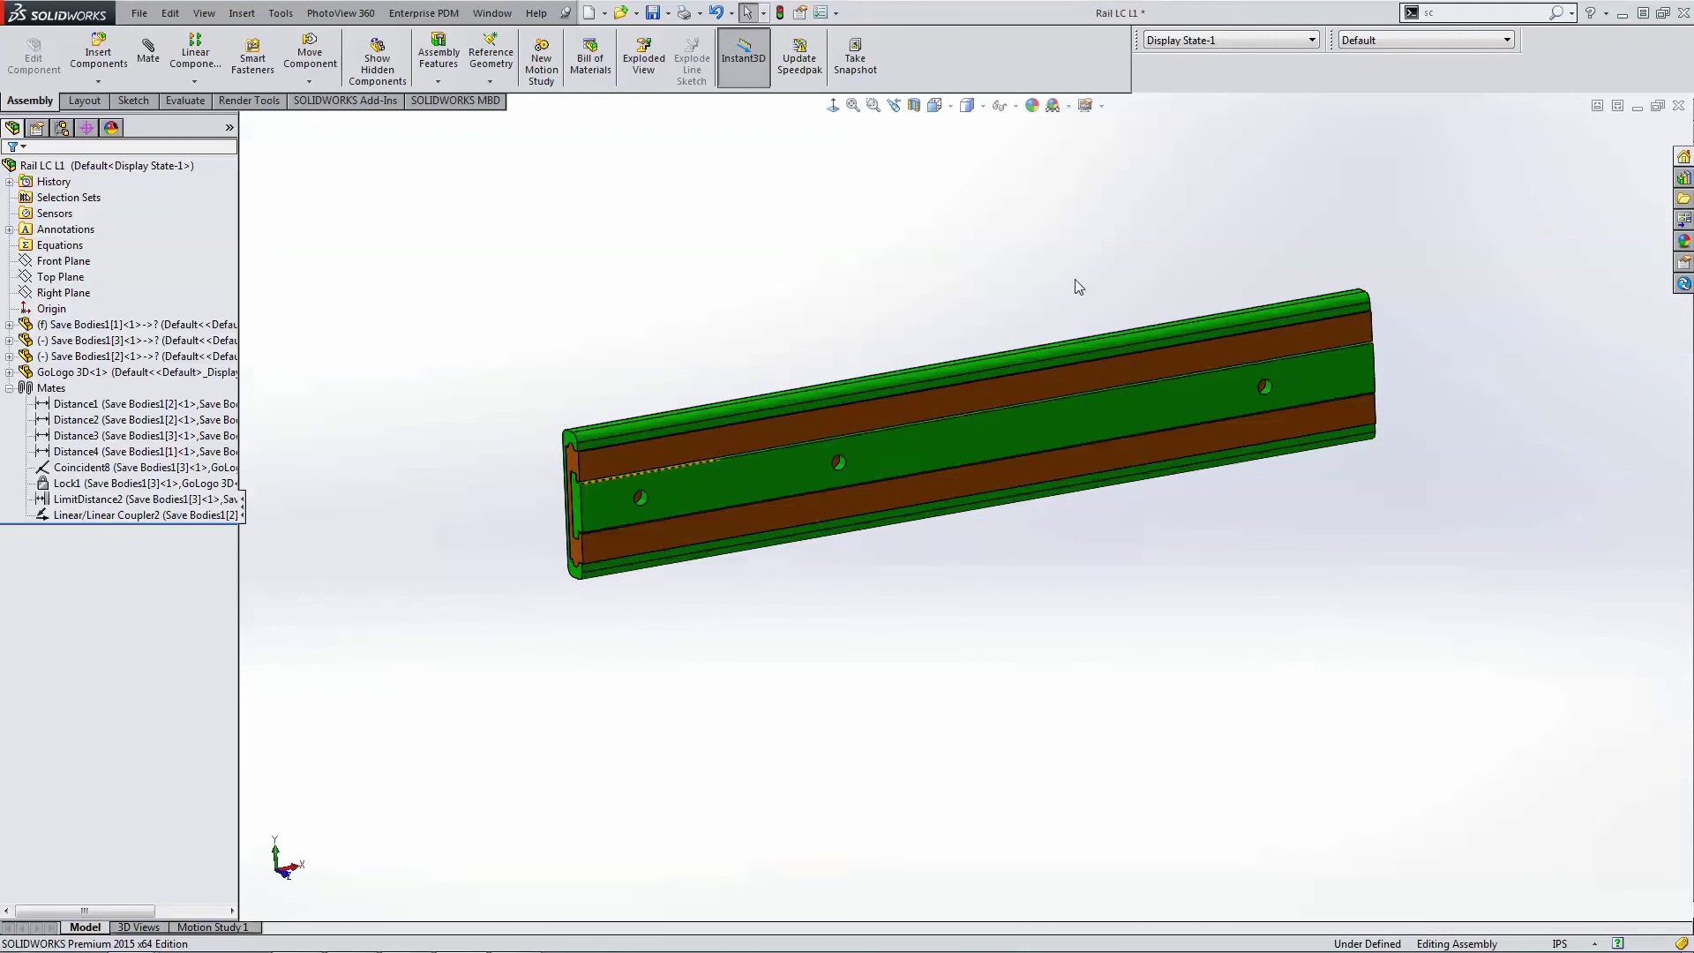
pyautogui.moveTo(1075, 279); pyautogui.dragTo(1096, 288, button='middle')
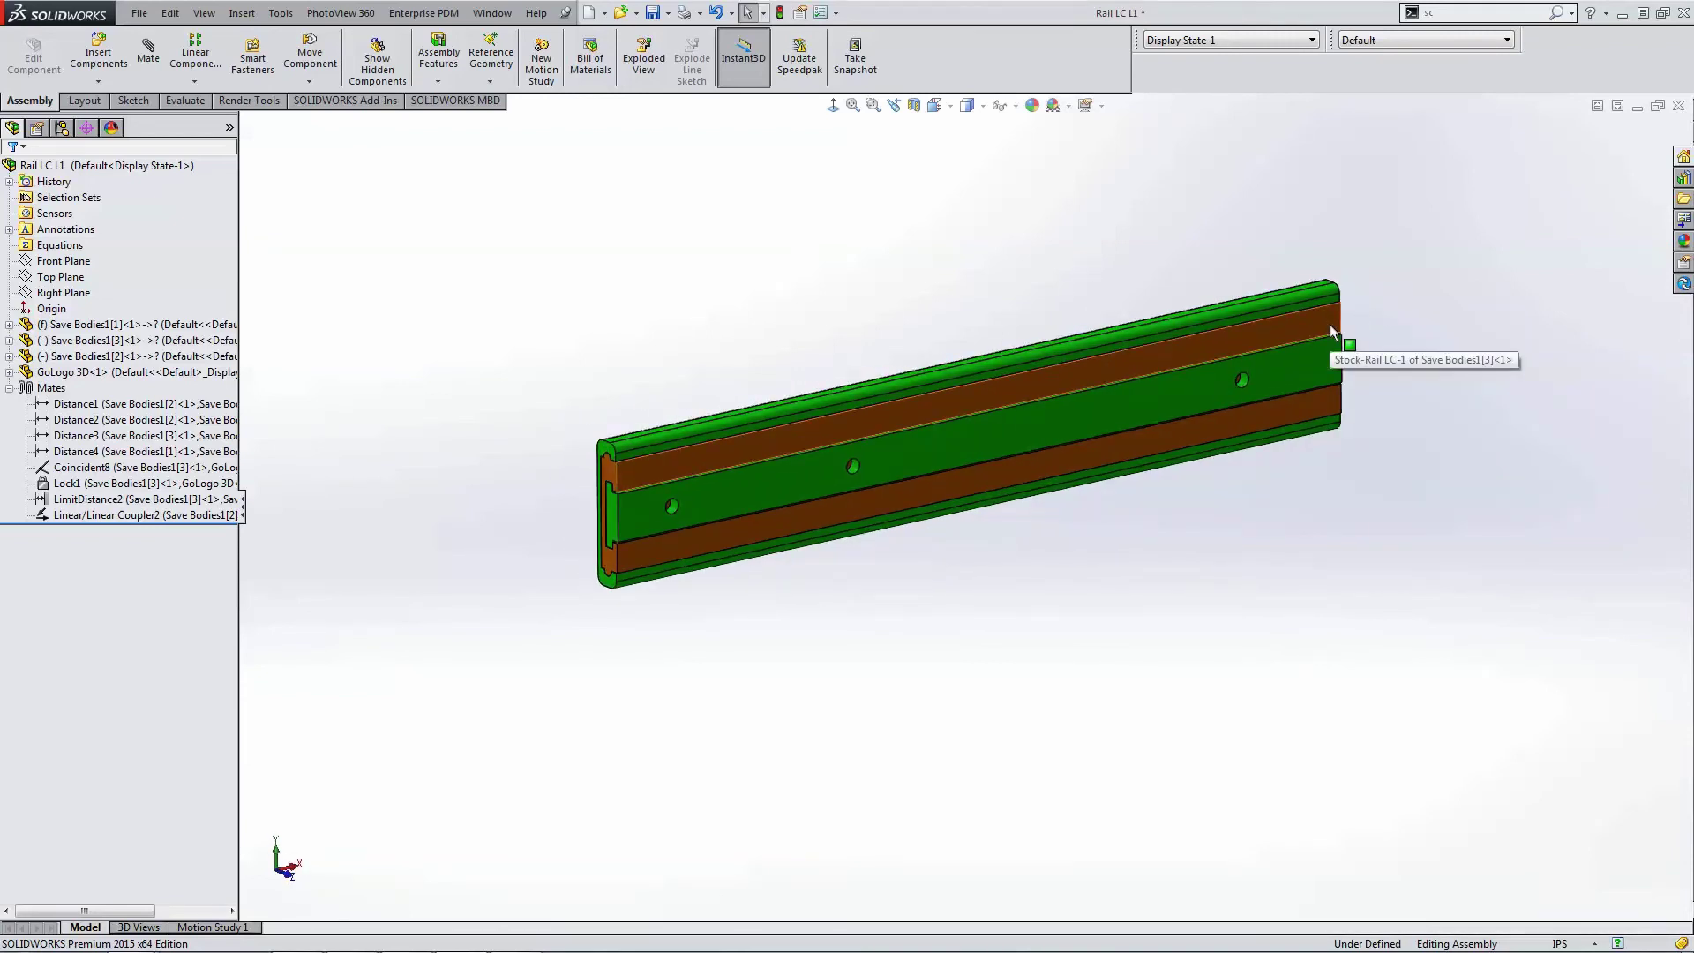
# Step: Drag the stock rail along the slide to confirm the middle and inner sections move together
pyautogui.moveTo(1330, 325); pyautogui.dragTo(1205, 356)
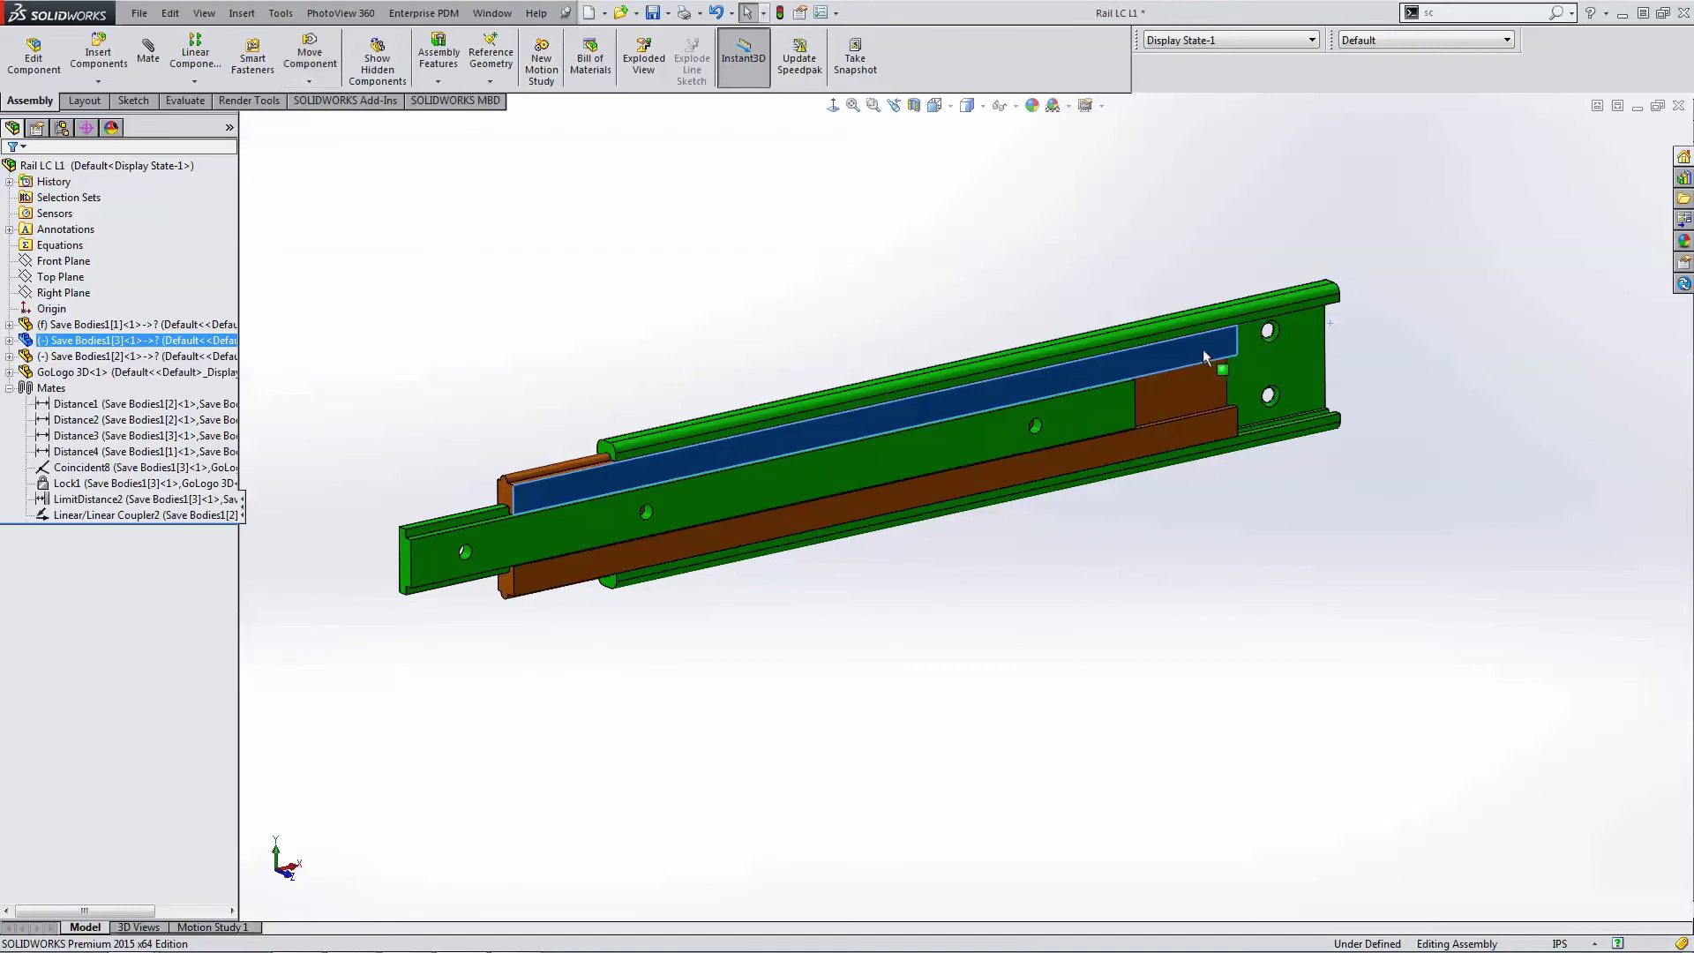
pyautogui.keyDown('ctrl'); pyautogui.moveTo(559, 387); pyautogui.dragTo(840, 655, button='middle'); pyautogui.keyUp('ctrl')
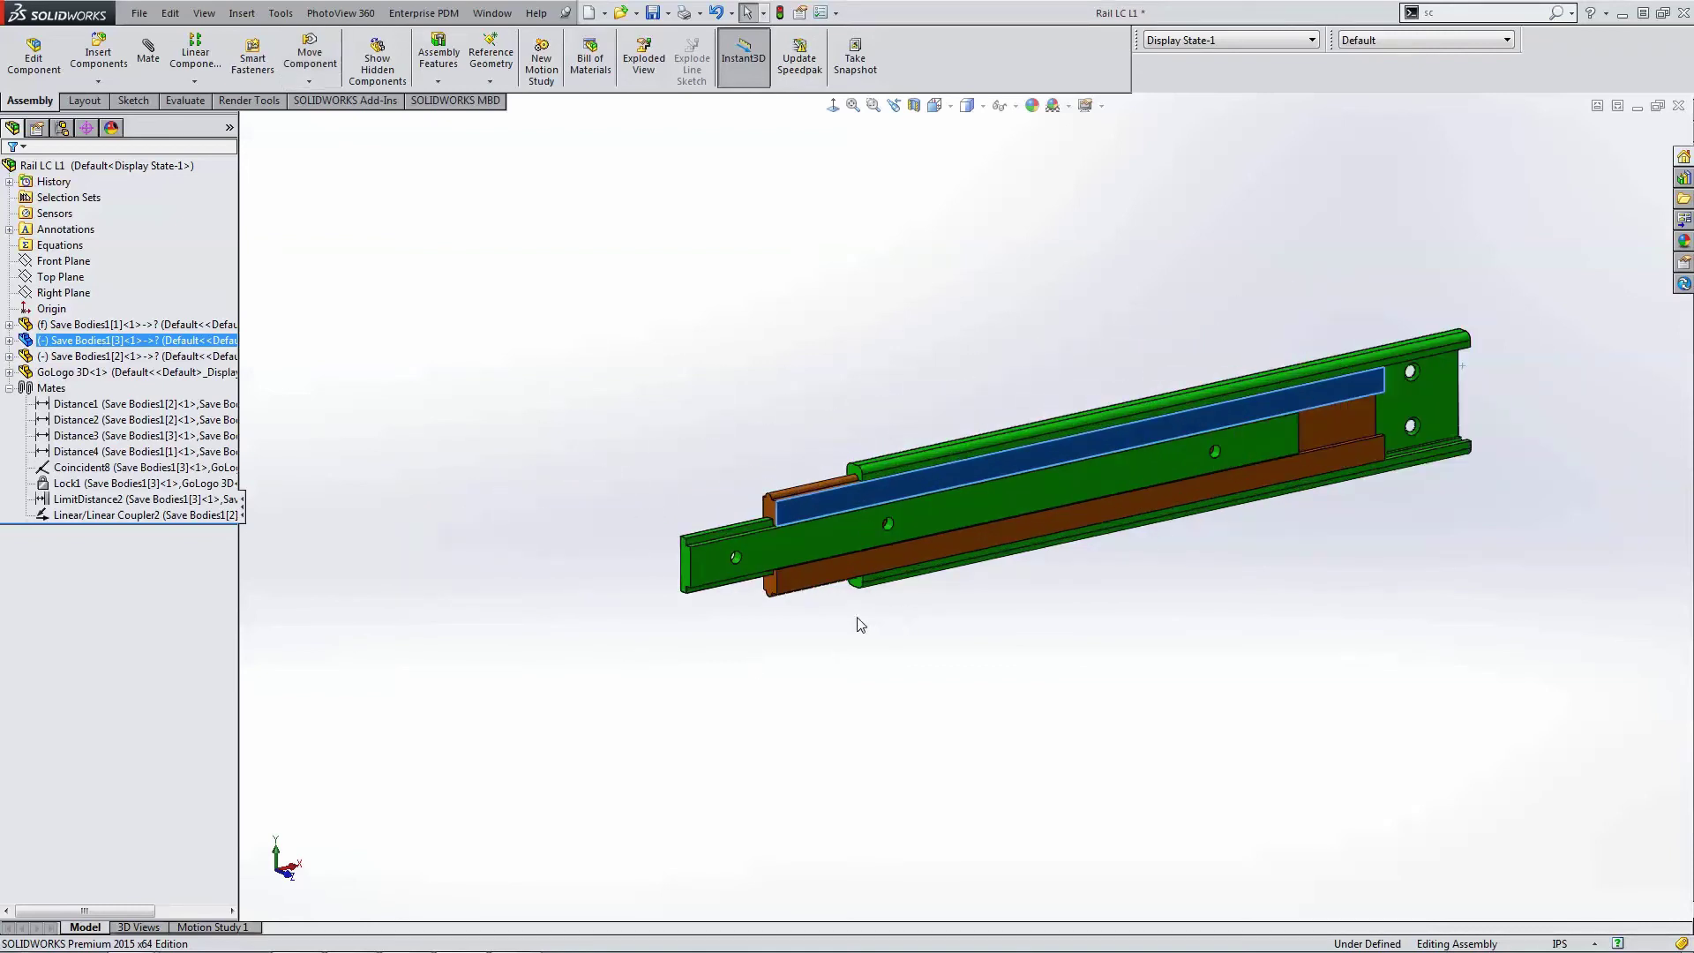
pyautogui.moveTo(823, 577); pyautogui.dragTo(858, 568)
pyautogui.press('Escape')
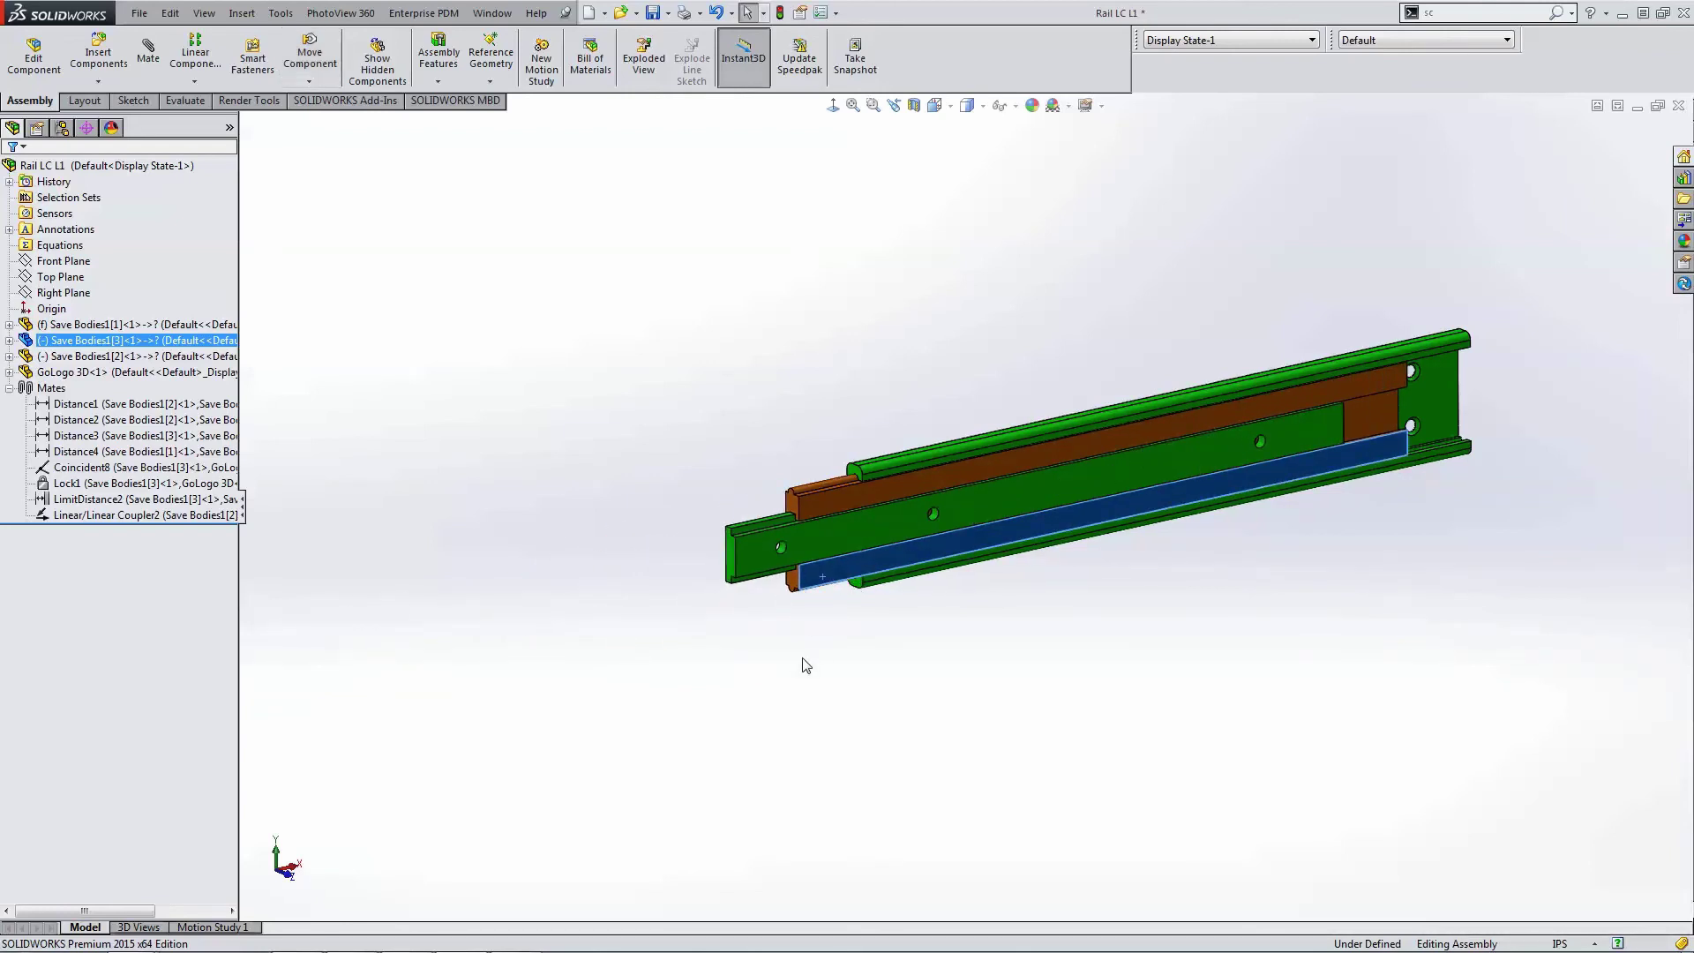
pyautogui.moveTo(752, 638); pyautogui.dragTo(1186, 494, button='middle')
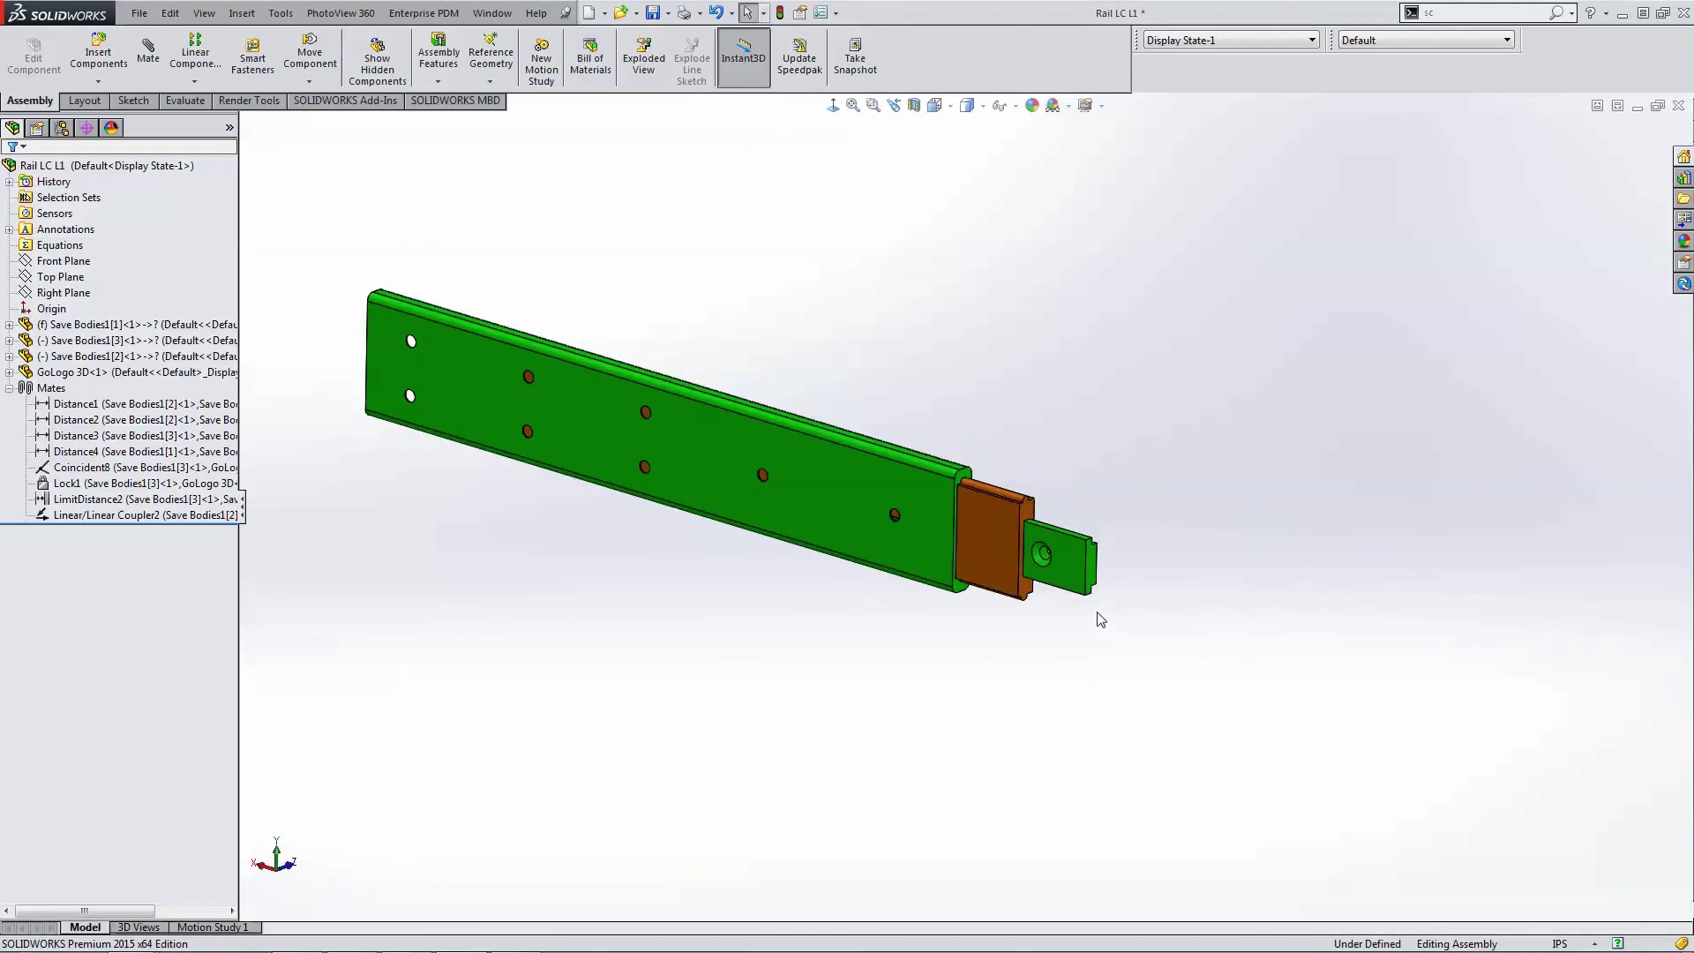
# Step: Pull the inner slide out, push it back, and re-extend it to full length, exposing the GoEngineer logo
pyautogui.moveTo(1087, 575); pyautogui.dragTo(1513, 695)
pyautogui.click(1363, 501)
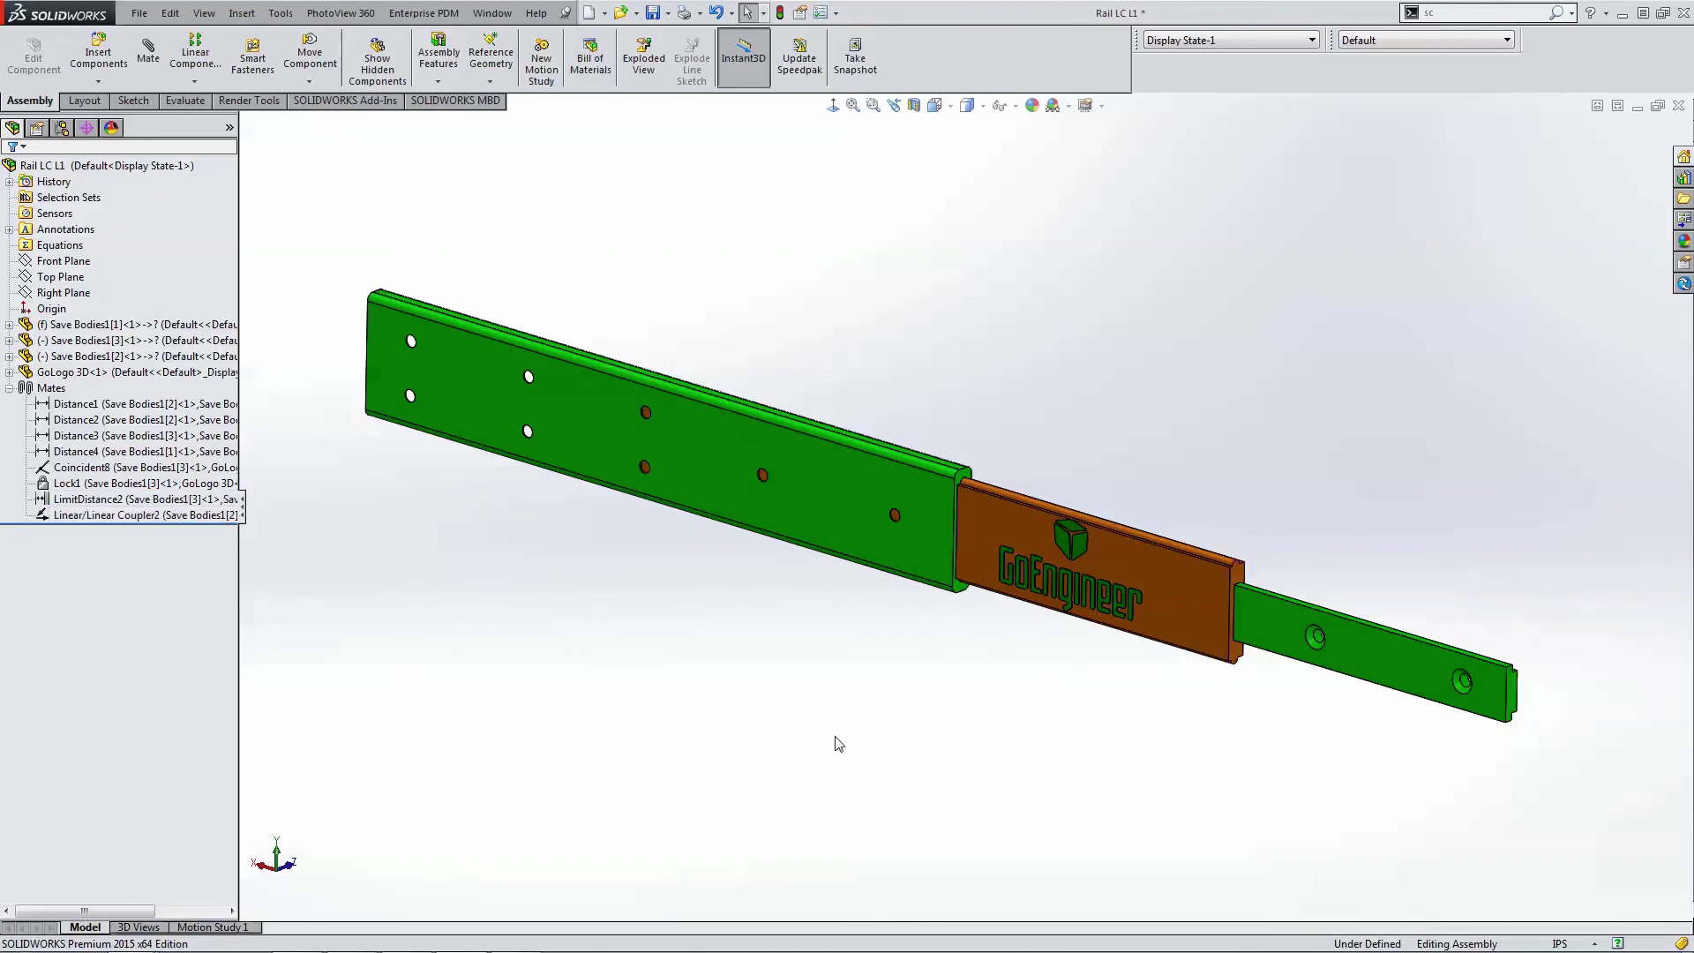
pyautogui.moveTo(1511, 713)
pyautogui.mouseDown()
pyautogui.moveTo(1376, 648)
pyautogui.moveTo(1103, 600)
pyautogui.moveTo(1032, 569)
pyautogui.moveTo(1504, 715)
pyautogui.mouseUp()
pyautogui.click(1373, 511)
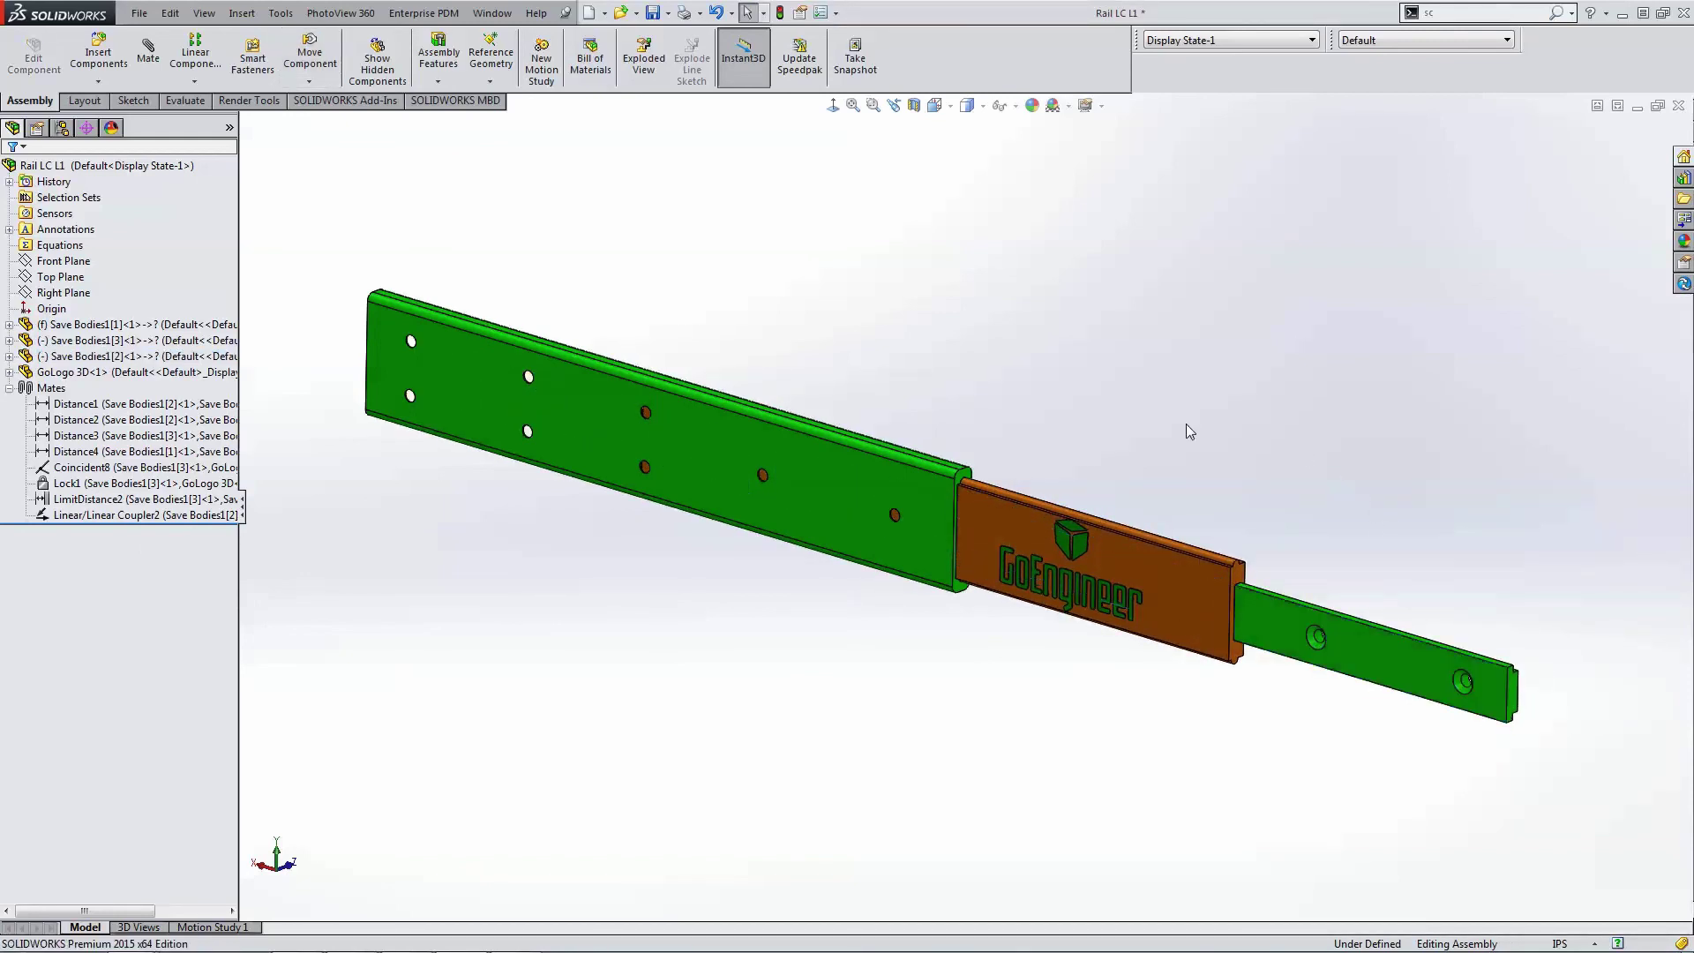